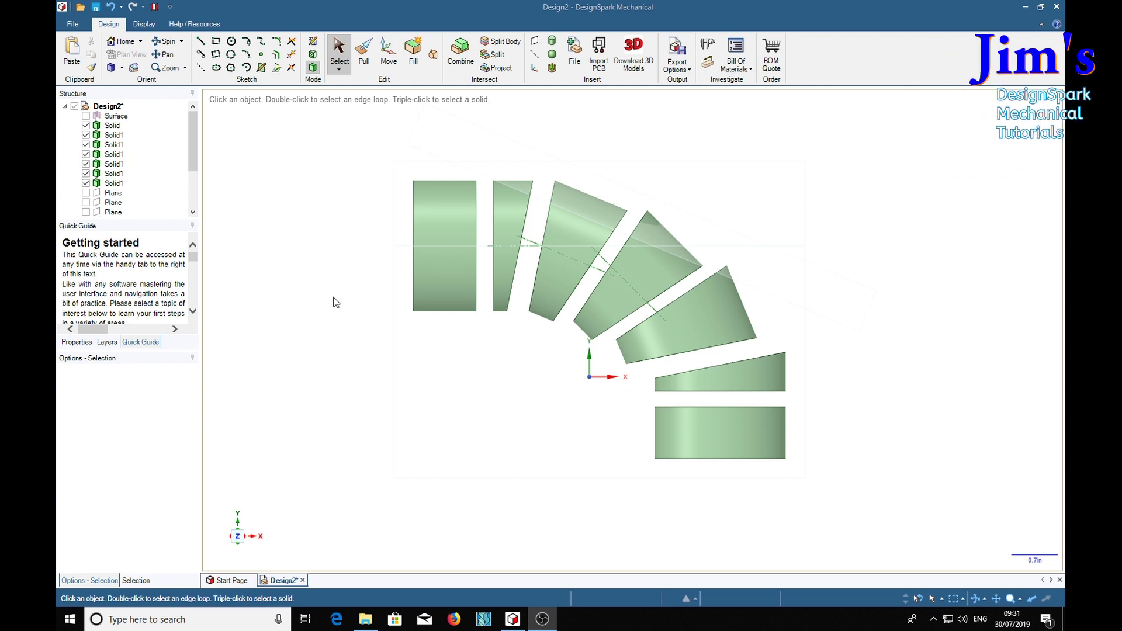
Inspect the faces of the fourth and fifth pipe segments by selecting them in turn.
{"action": "left_click", "coordinate": [662, 259]}
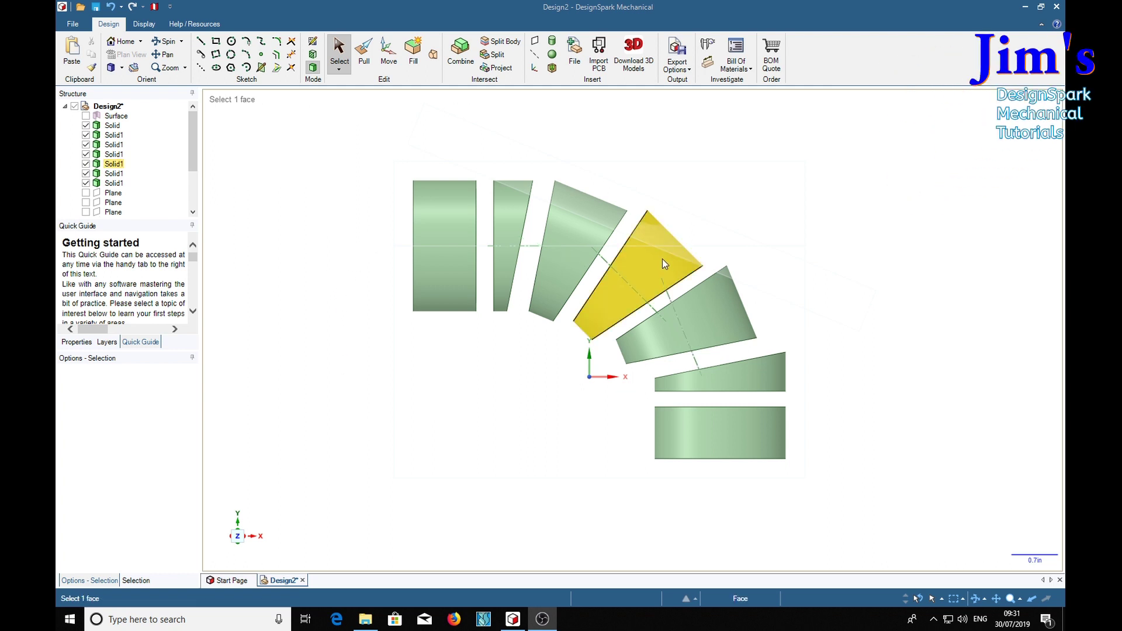
{"action": "left_click", "coordinate": [654, 260]}
{"action": "left_click", "coordinate": [654, 260]}
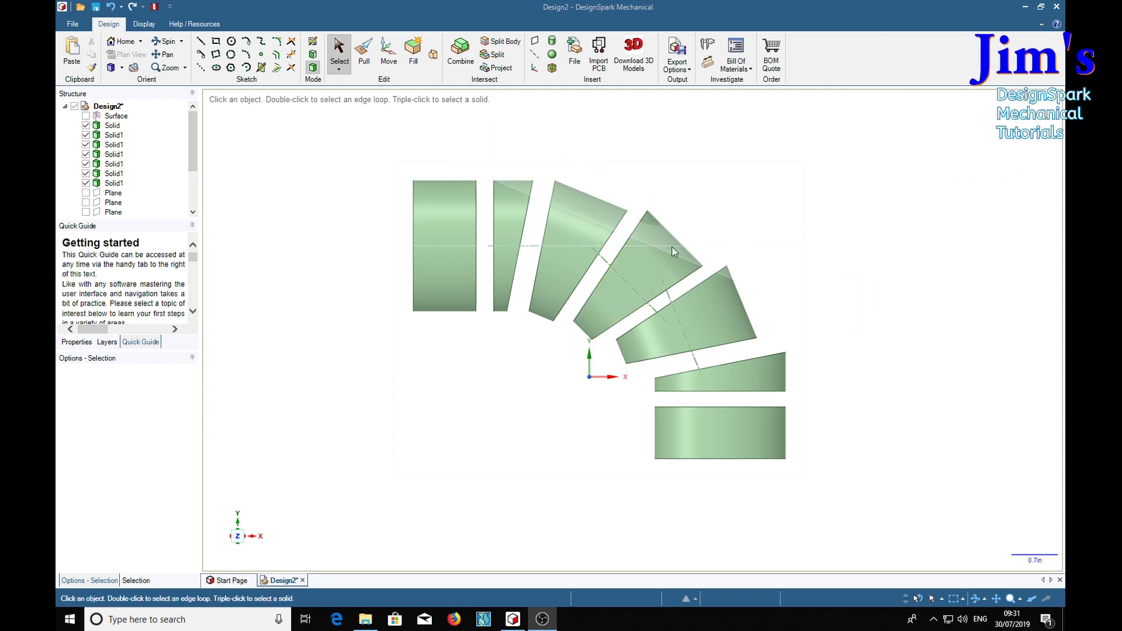
{"action": "left_click", "coordinate": [623, 293]}
{"action": "left_click", "coordinate": [626, 271]}
{"action": "left_click", "coordinate": [678, 311]}
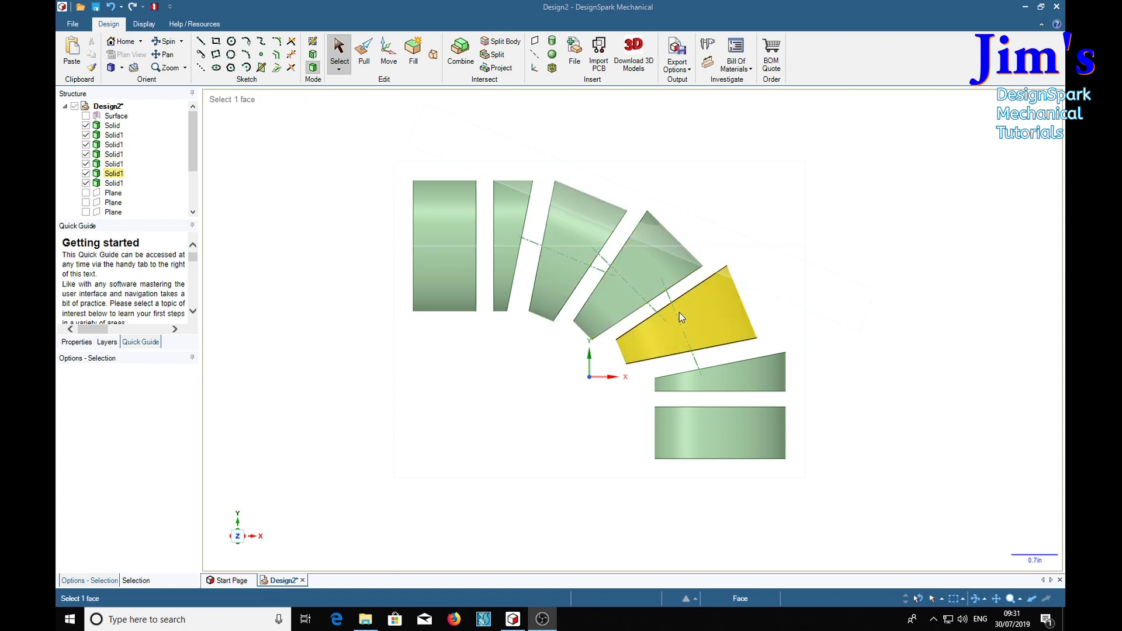
{"action": "left_click", "coordinate": [640, 258]}
{"action": "left_click", "coordinate": [608, 258]}
{"action": "left_click", "coordinate": [671, 311]}
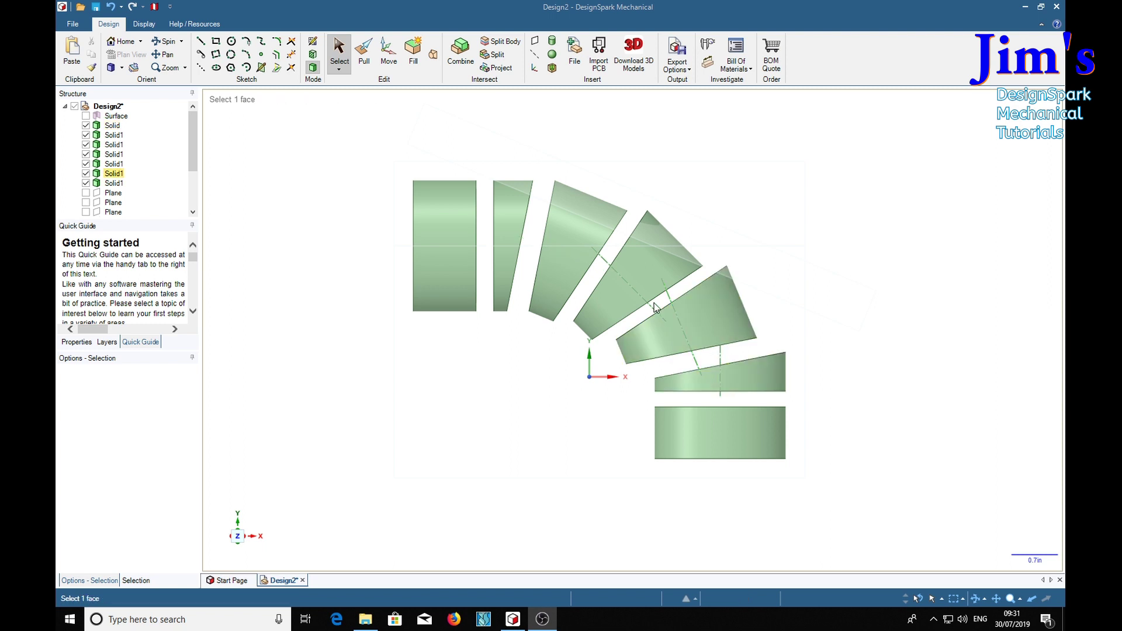
{"action": "left_click", "coordinate": [636, 284]}
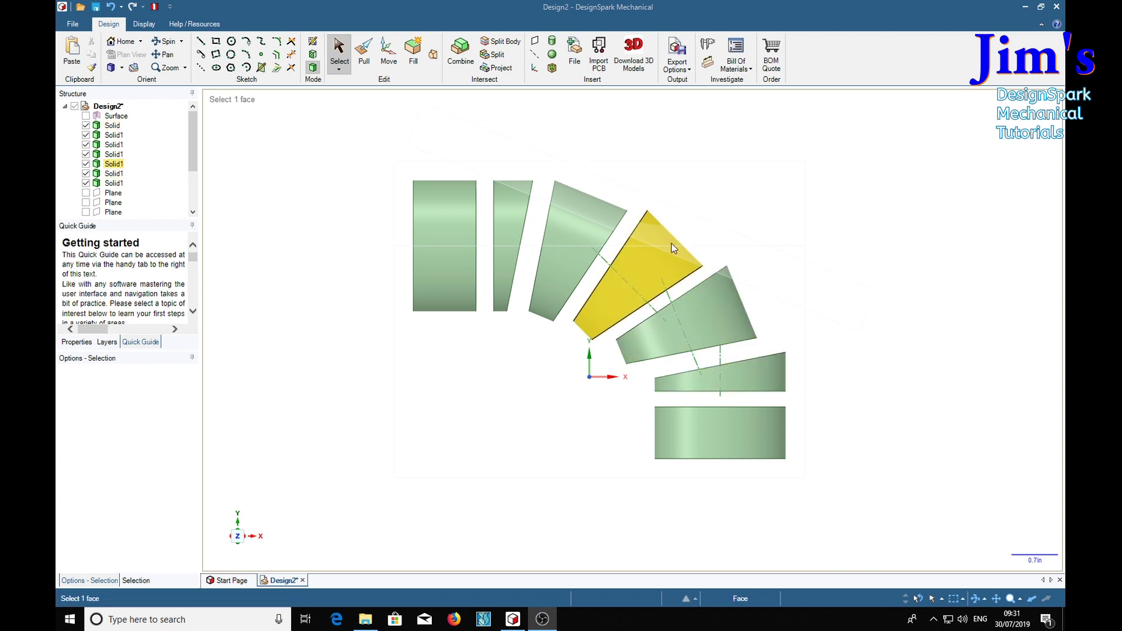
{"action": "left_click", "coordinate": [535, 395]}
{"action": "left_click", "coordinate": [589, 319]}
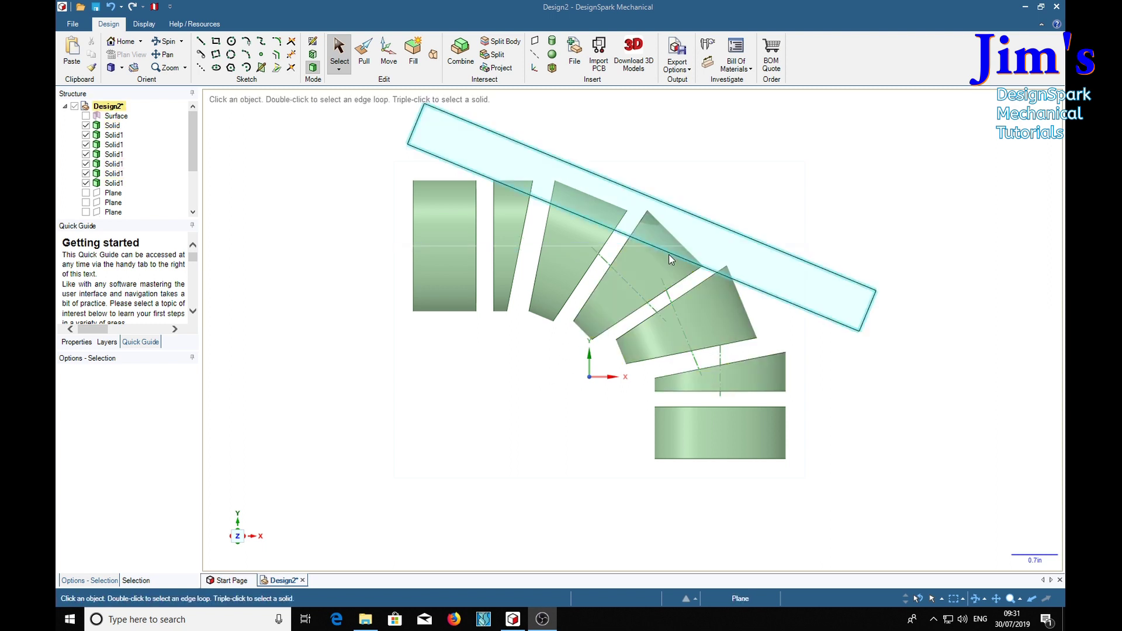
Check the second and sixth segments, then copy the fourth Solid1 body.
{"action": "left_click", "coordinate": [633, 233]}
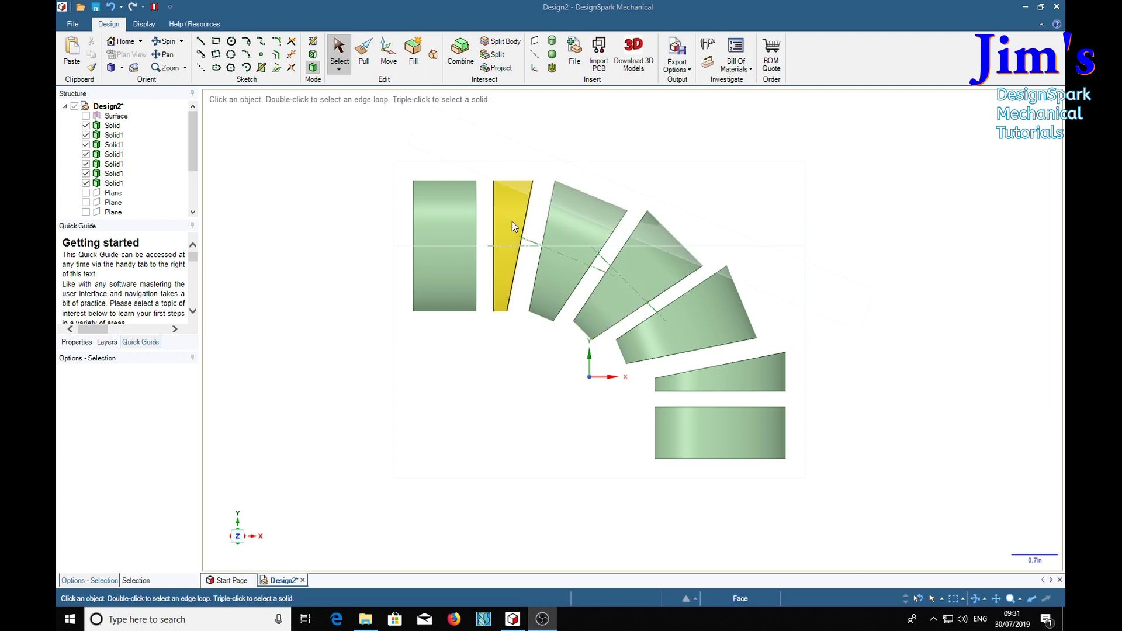
{"action": "left_click", "coordinate": [663, 254]}
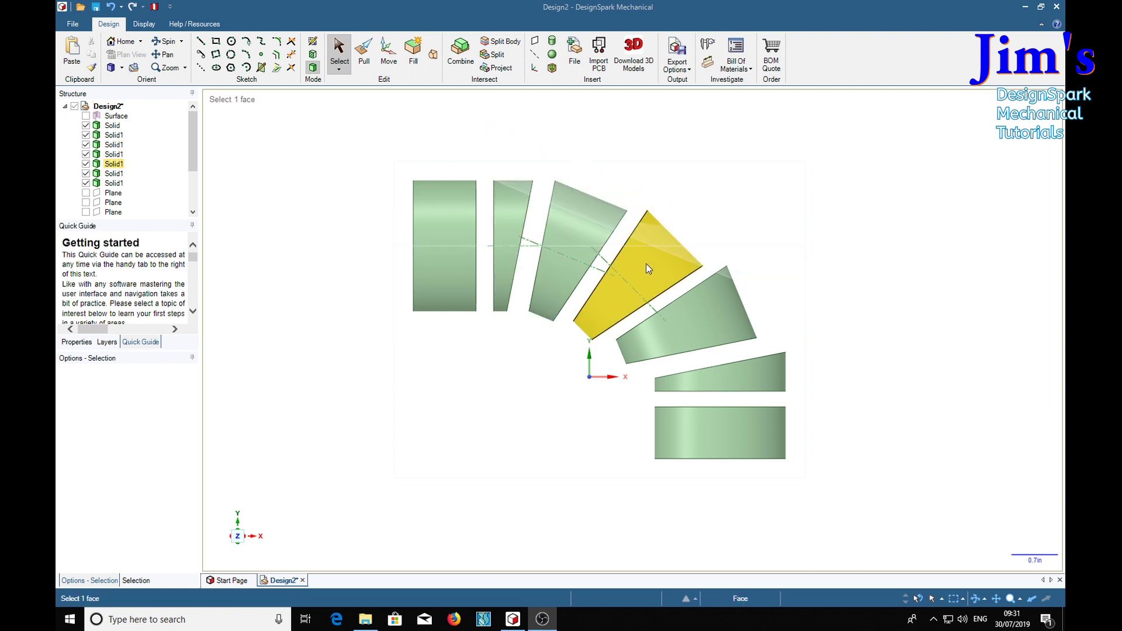
{"action": "left_click", "coordinate": [602, 260]}
{"action": "left_click", "coordinate": [513, 211]}
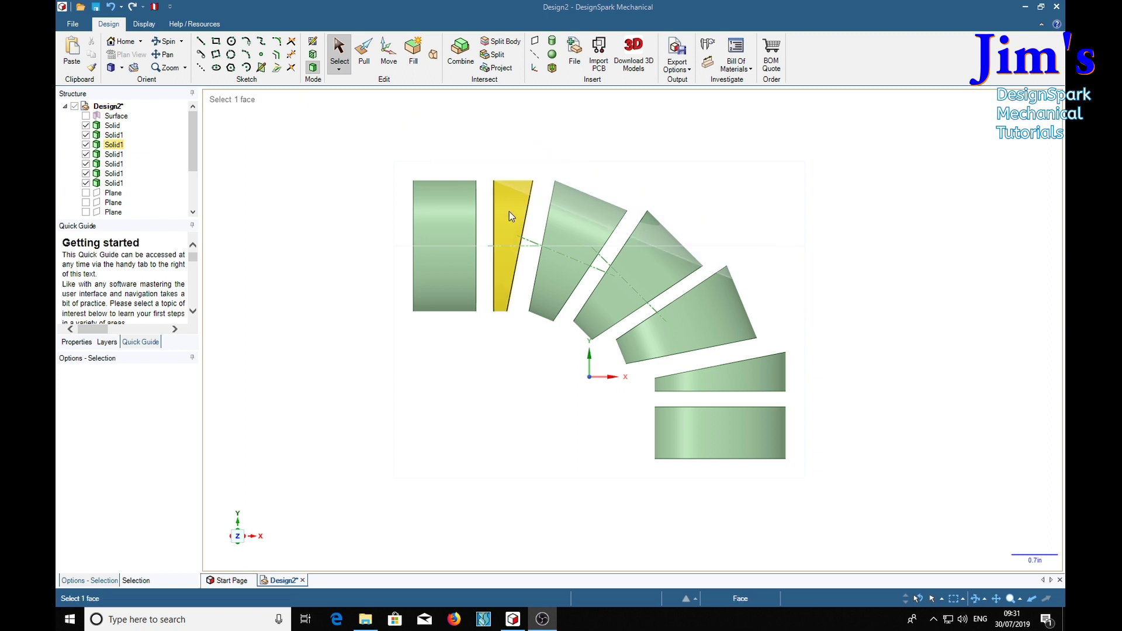
{"action": "left_click", "coordinate": [540, 193]}
{"action": "left_click", "coordinate": [745, 381]}
{"action": "left_click", "coordinate": [702, 359]}
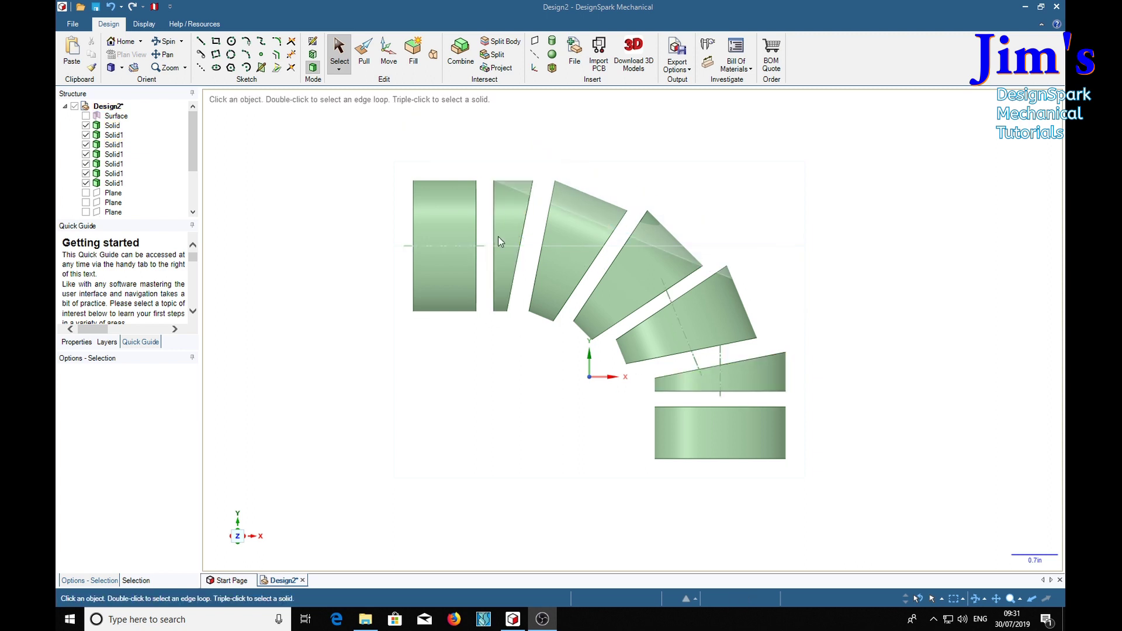
{"action": "left_click", "coordinate": [502, 246]}
{"action": "left_click", "coordinate": [503, 402]}
{"action": "left_click", "coordinate": [637, 283]}
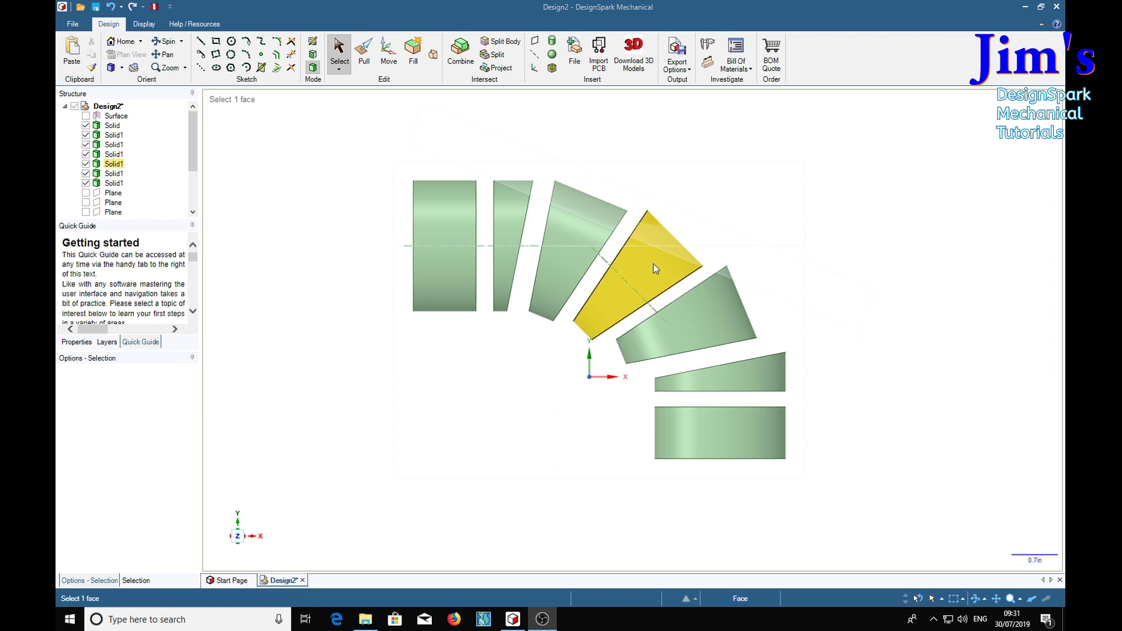
{"action": "left_click", "coordinate": [286, 251]}
{"action": "left_click", "coordinate": [111, 166]}
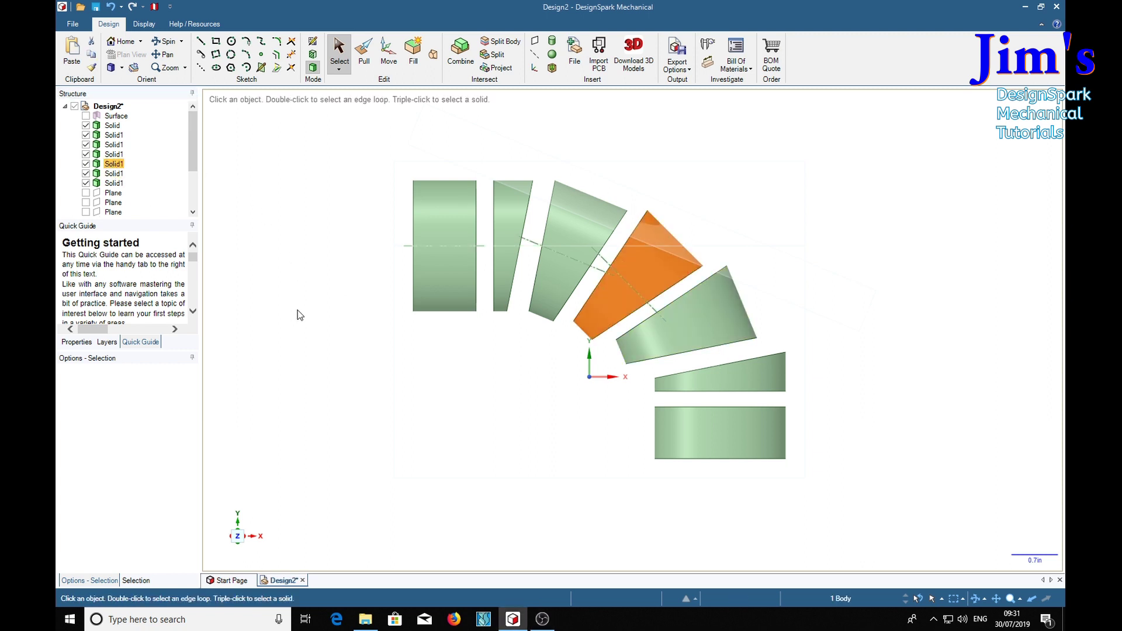
{"action": "key", "text": "ctrl"}
{"action": "key", "text": "ctrl"}
Paste the copied segment into a new design, Design3, and view it from the top.
{"action": "key", "text": "ctrl+n"}
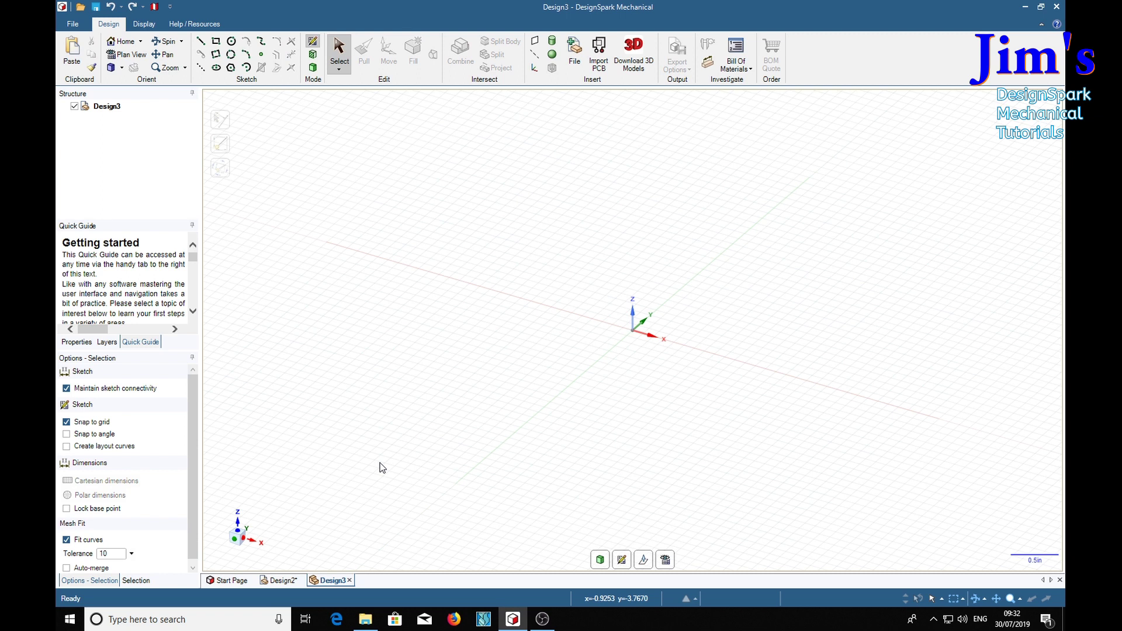
{"action": "key", "text": "ctrl+v"}
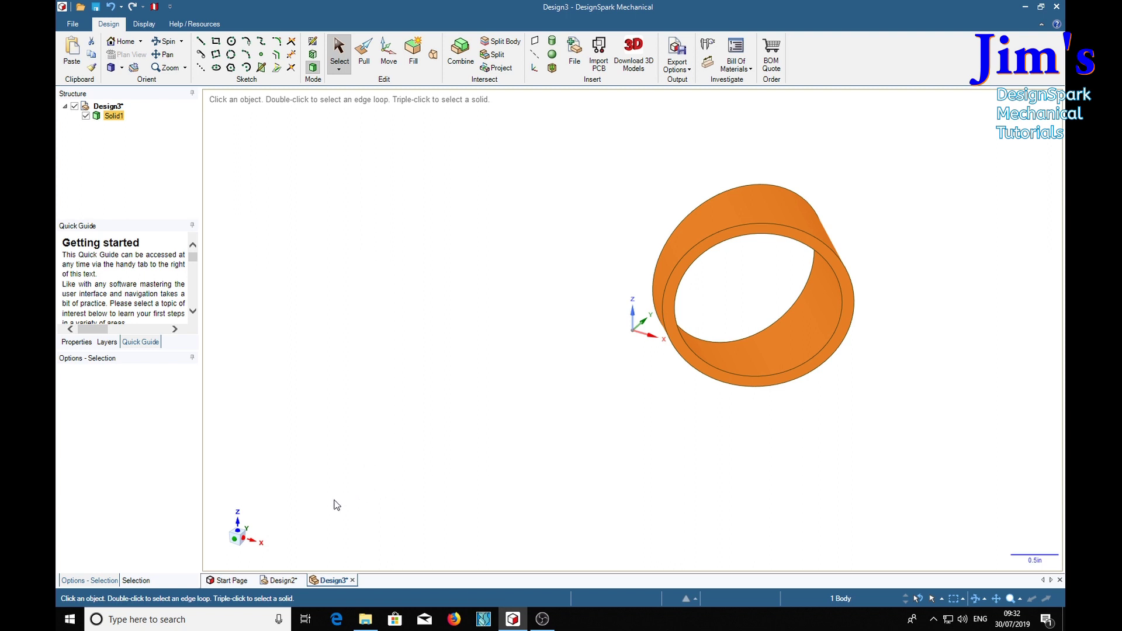
{"action": "left_click", "coordinate": [239, 526]}
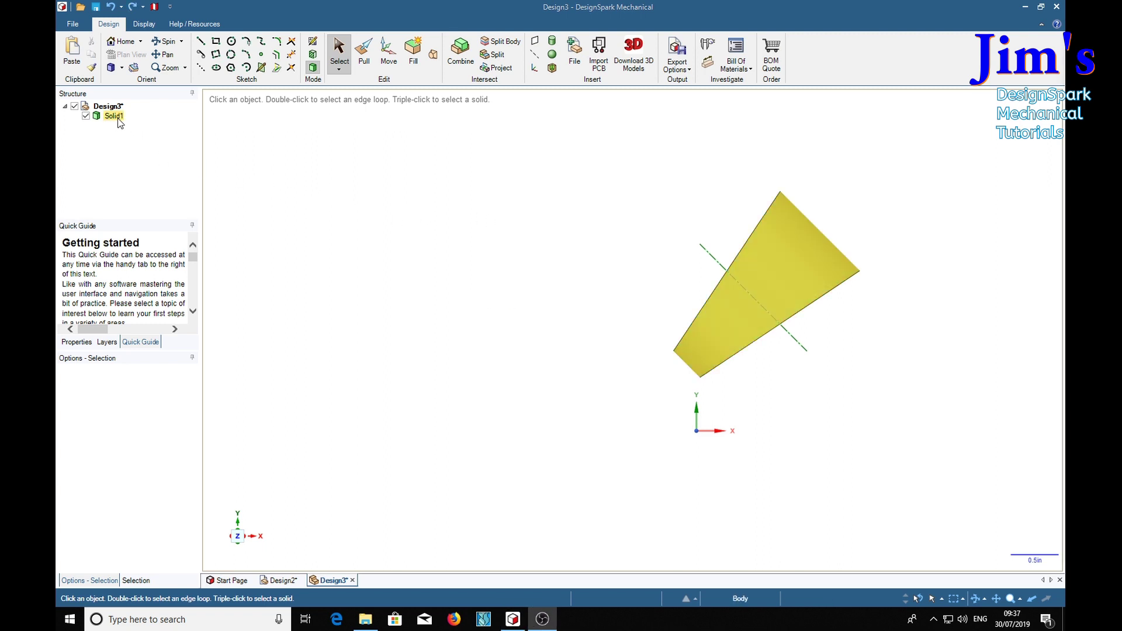
Rotate Solid1 to 315° with the Move tool and recentre the view on it.
{"action": "left_click", "coordinate": [114, 116]}
{"action": "left_click", "coordinate": [389, 58]}
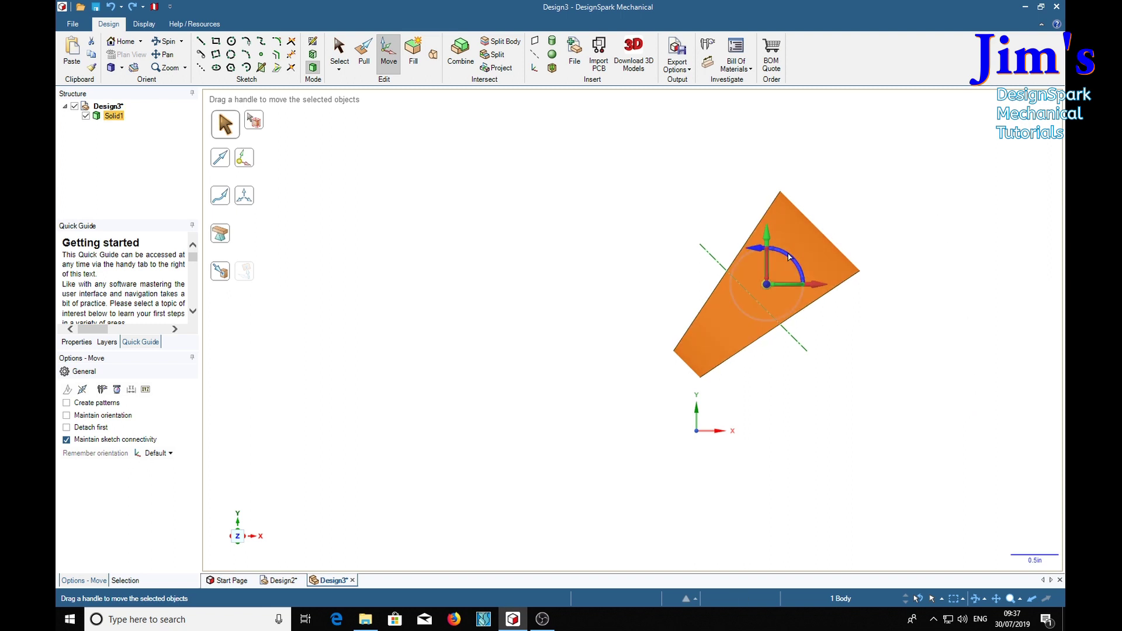
{"action": "left_click_drag", "start_coordinate": [788, 257], "coordinate": [795, 266]}
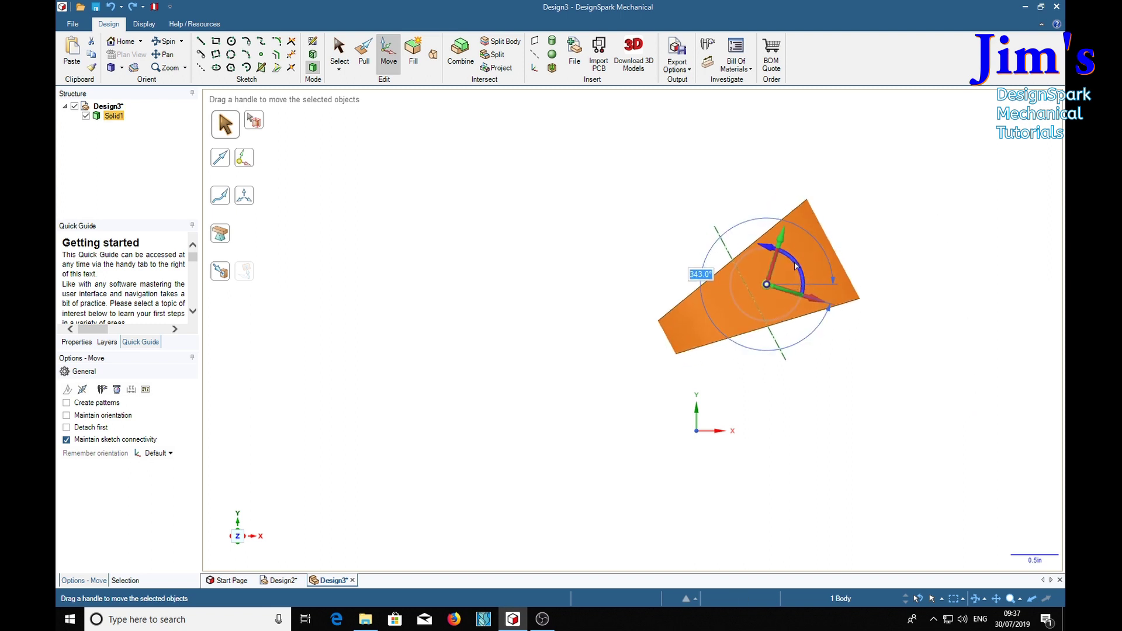
{"action": "type", "text": "315"}
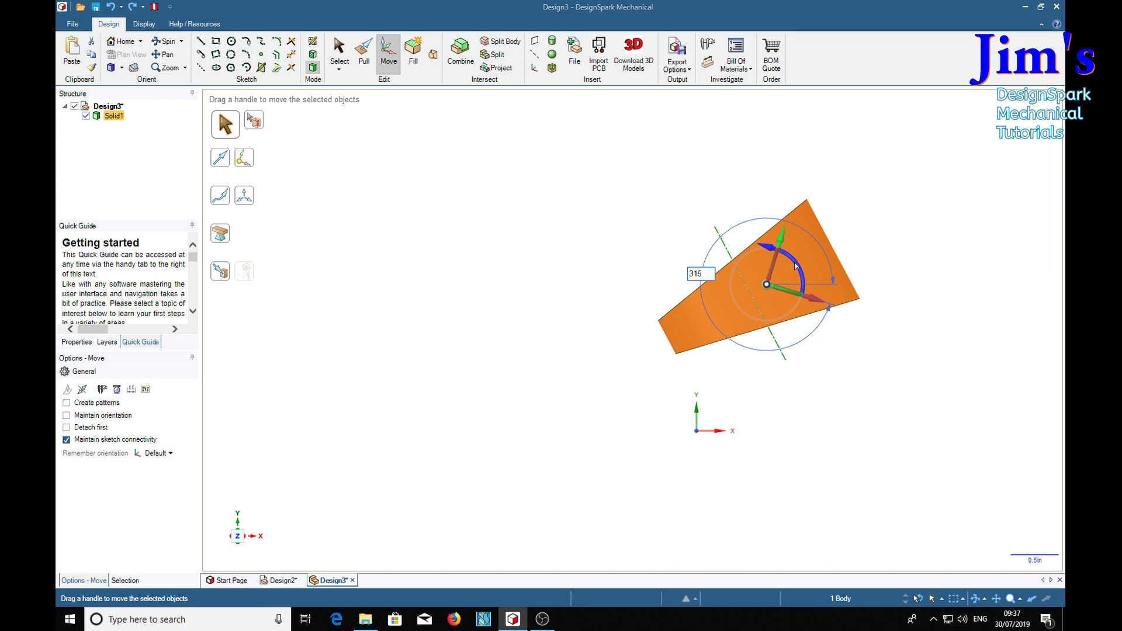
{"action": "key", "text": "Return"}
{"action": "middle_click_drag", "start_coordinate": [950, 196], "coordinate": [781, 295], "text": "shift"}
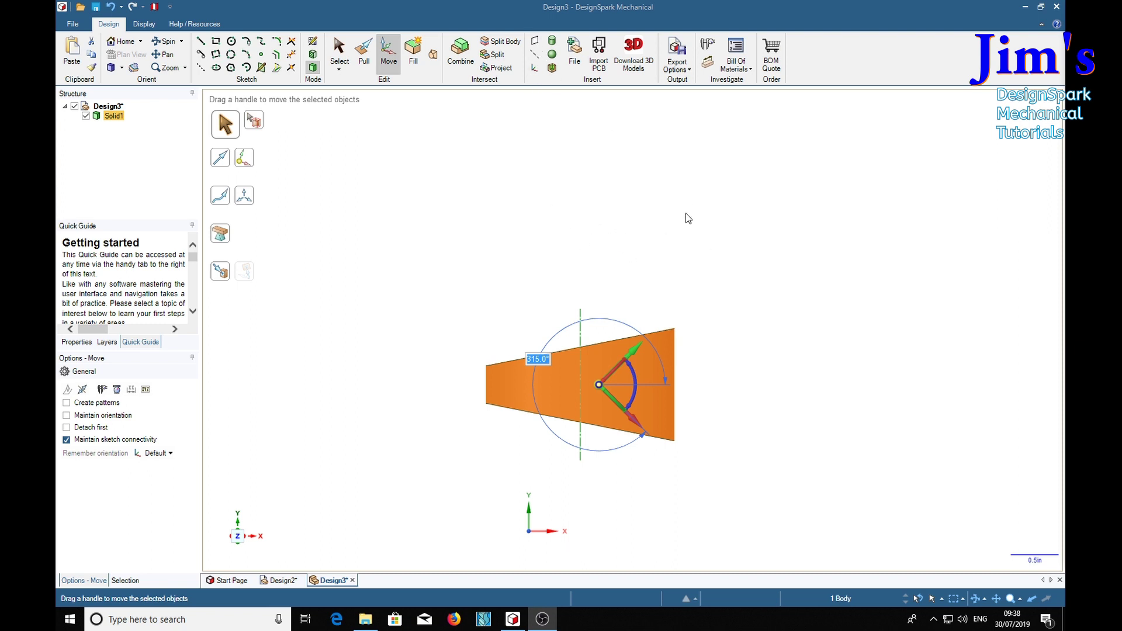
Insert a plane from the segment's top and bottom rim faces.
{"action": "middle_click_drag", "start_coordinate": [682, 204], "coordinate": [684, 222]}
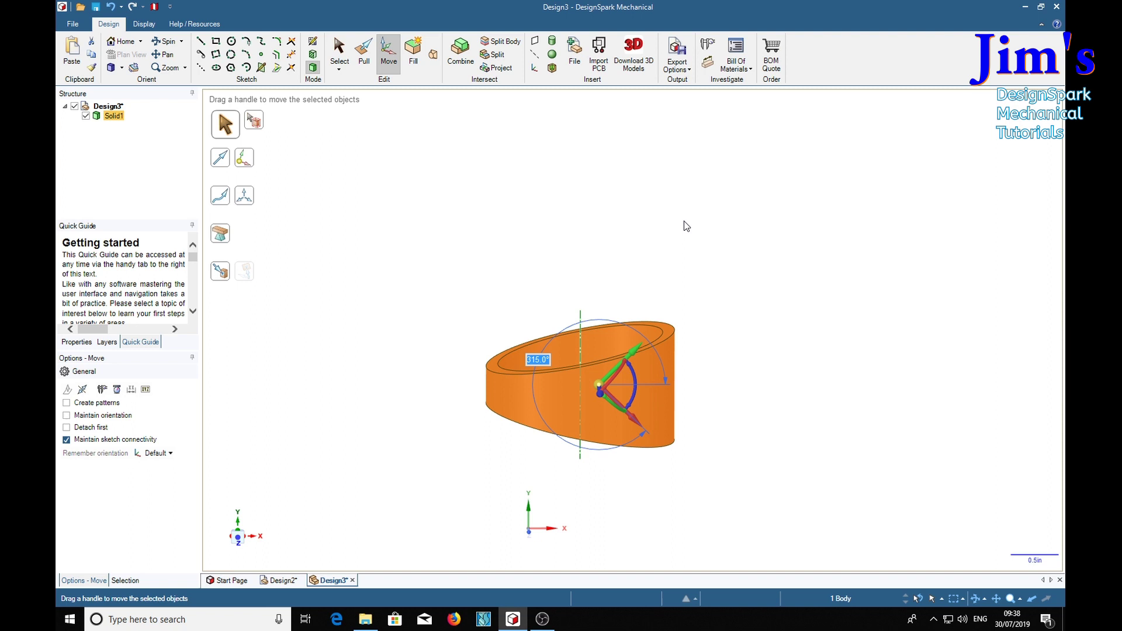
{"action": "left_click", "coordinate": [666, 337]}
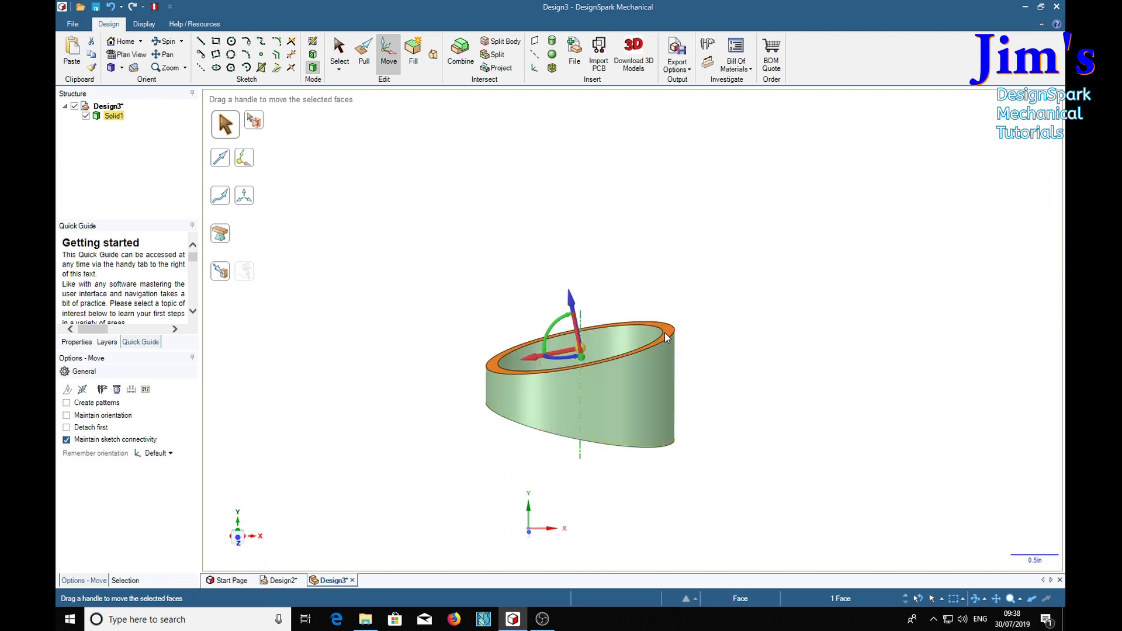
{"action": "middle_click_drag", "start_coordinate": [797, 370], "coordinate": [799, 323]}
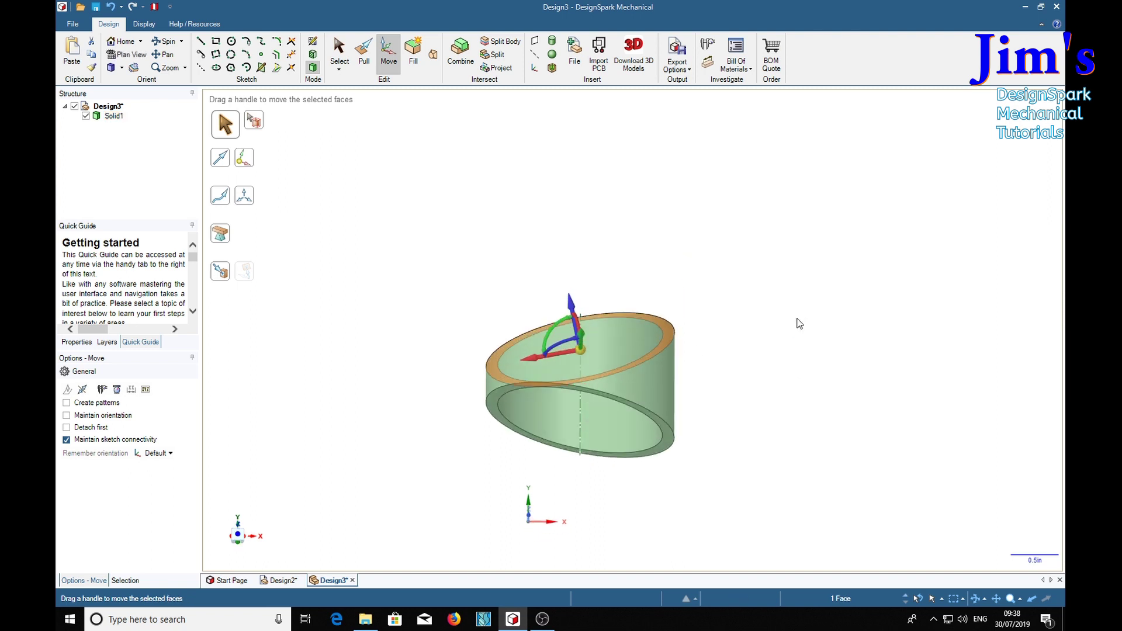
{"action": "left_click", "coordinate": [669, 446], "text": "ctrl"}
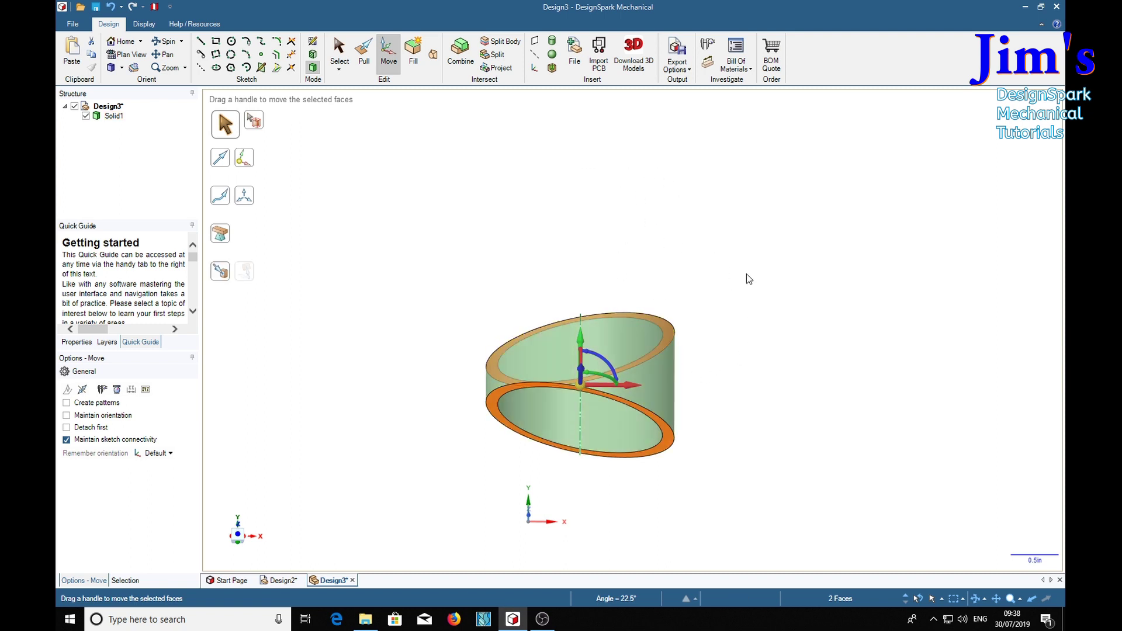
{"action": "left_click", "coordinate": [536, 46]}
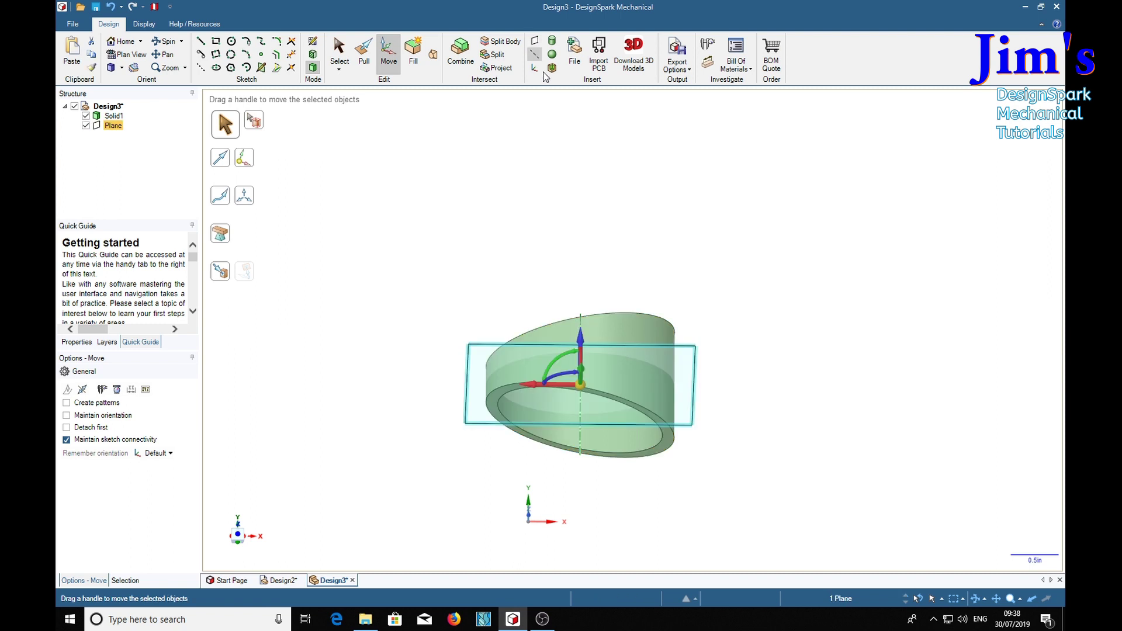
Rotate the plane 90° upright and switch to Plan View facing it.
{"action": "middle_click_drag", "start_coordinate": [752, 181], "coordinate": [784, 224]}
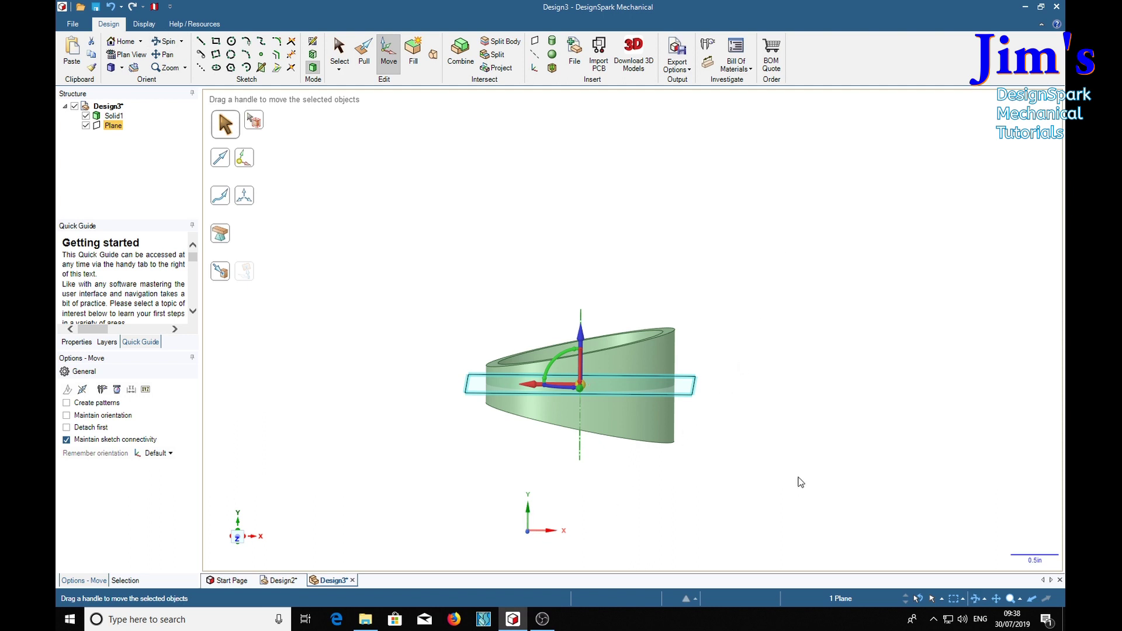
{"action": "middle_click_drag", "start_coordinate": [796, 481], "coordinate": [742, 466]}
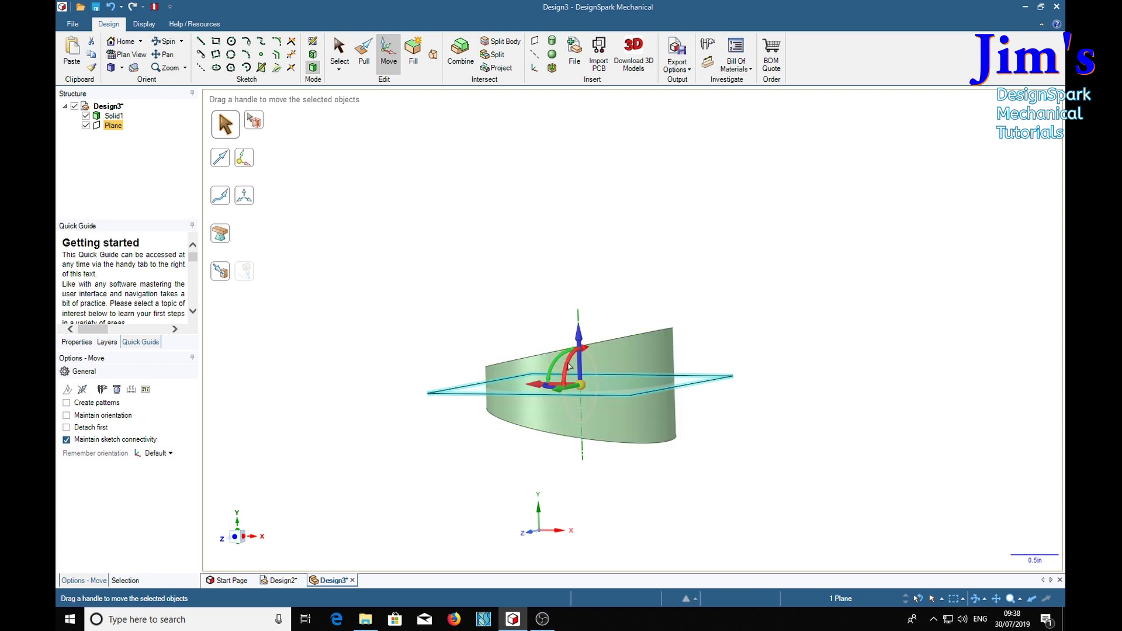
{"action": "left_click_drag", "start_coordinate": [570, 364], "coordinate": [576, 351]}
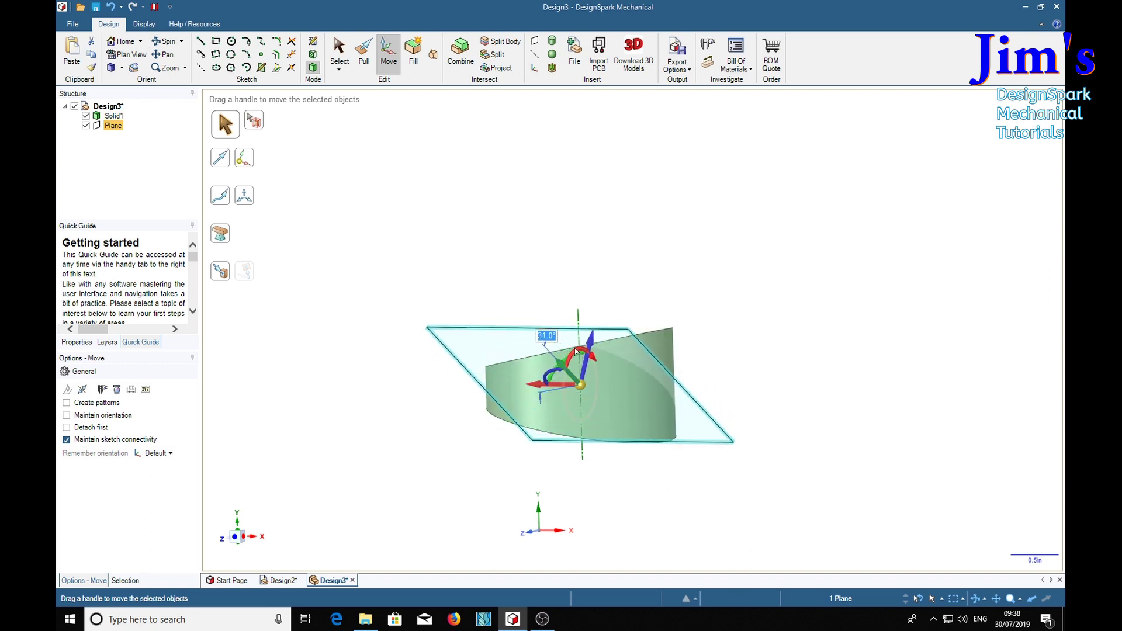
{"action": "type", "text": "90"}
{"action": "key", "text": "Return"}
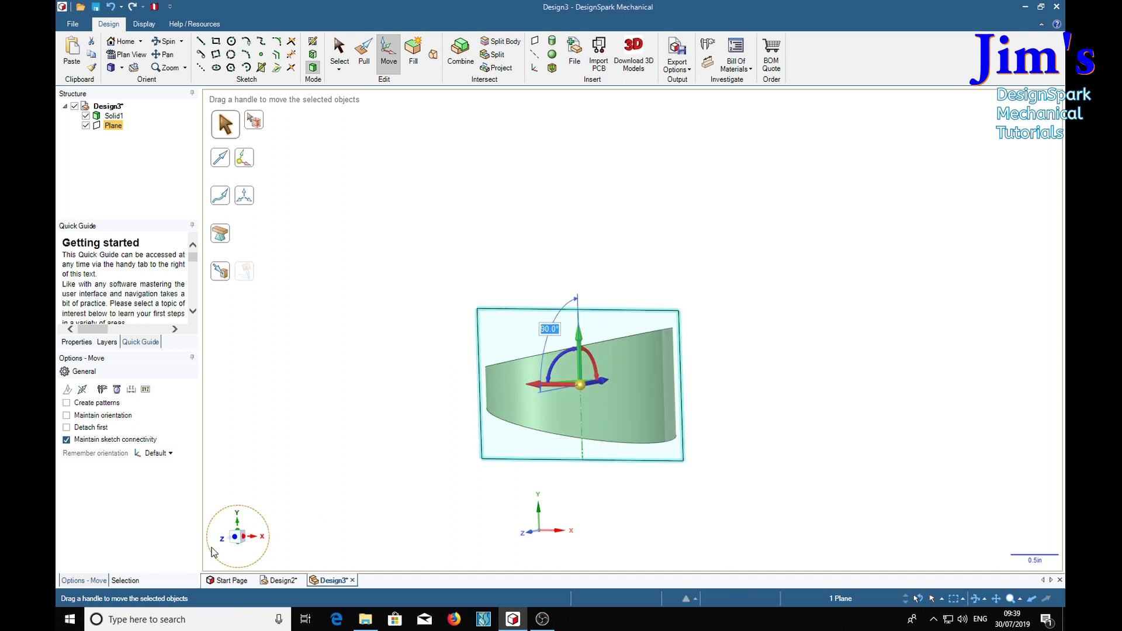
{"action": "key", "text": "v"}
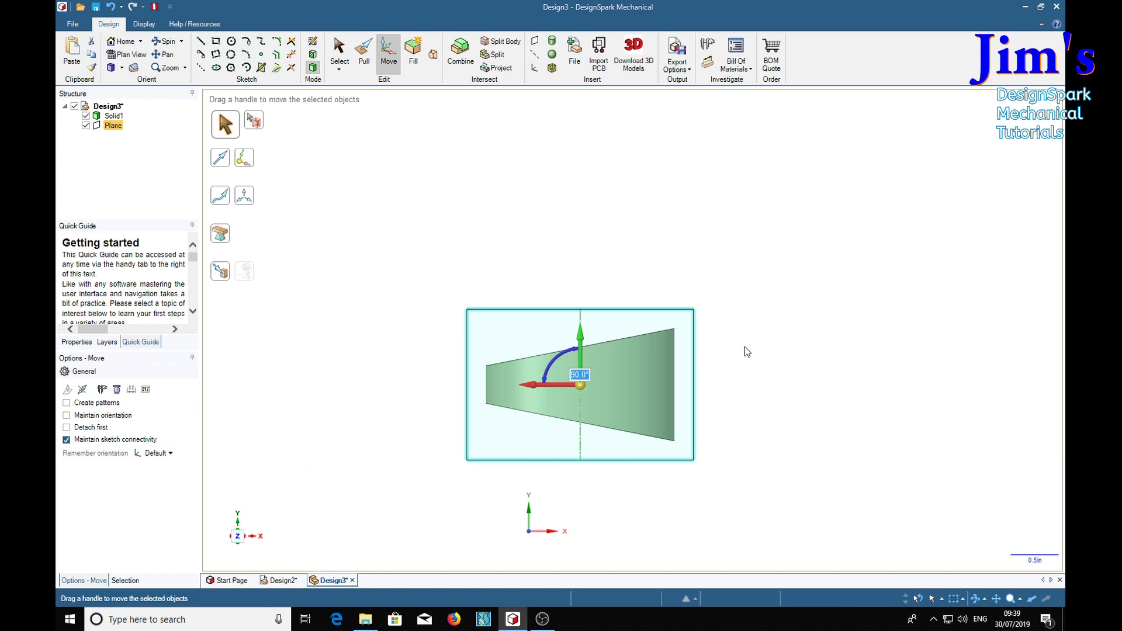
Start a sketch on the plane and zoom in on the pipe.
{"action": "key", "text": "k"}
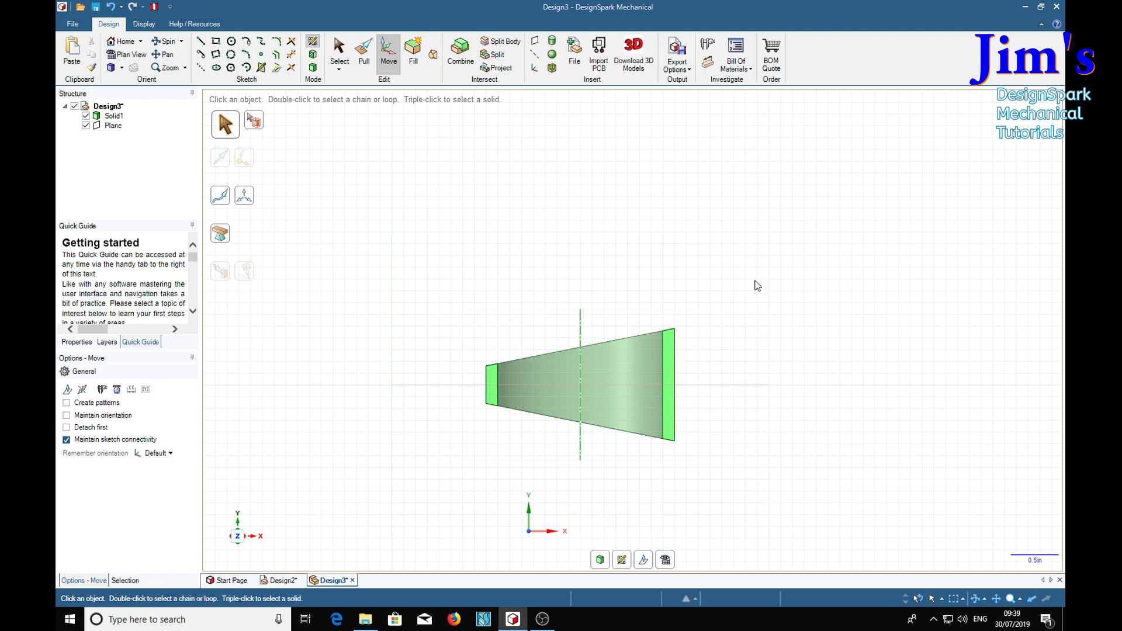
{"action": "scroll", "coordinate": [743, 356], "scroll_direction": "up", "scroll_amount": 1}
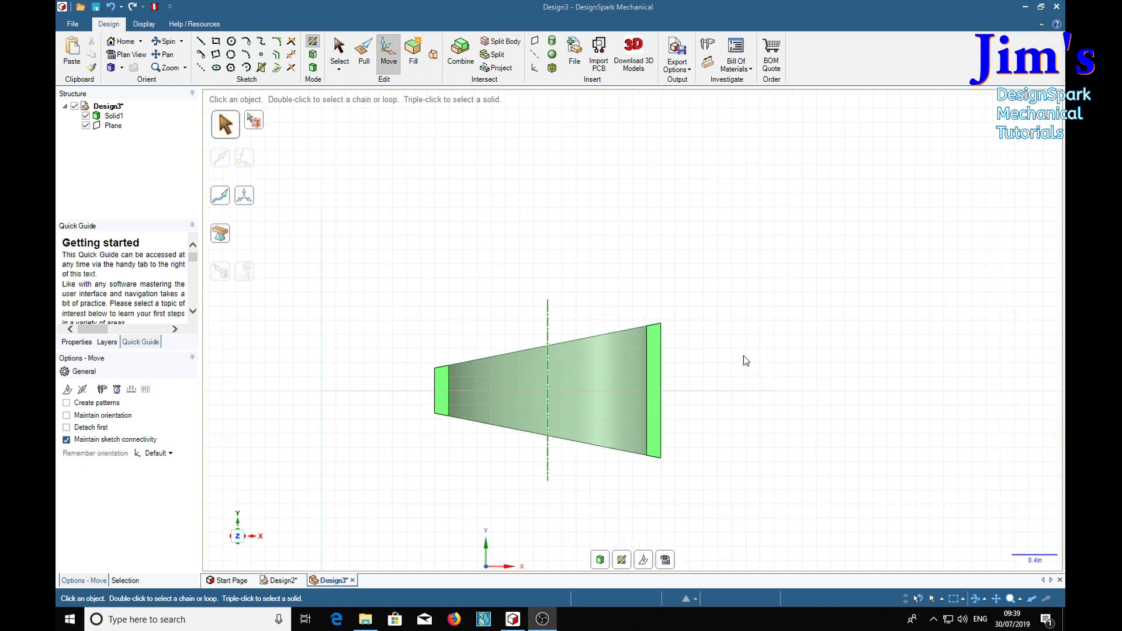
{"action": "scroll", "coordinate": [577, 398], "scroll_direction": "up", "scroll_amount": 1}
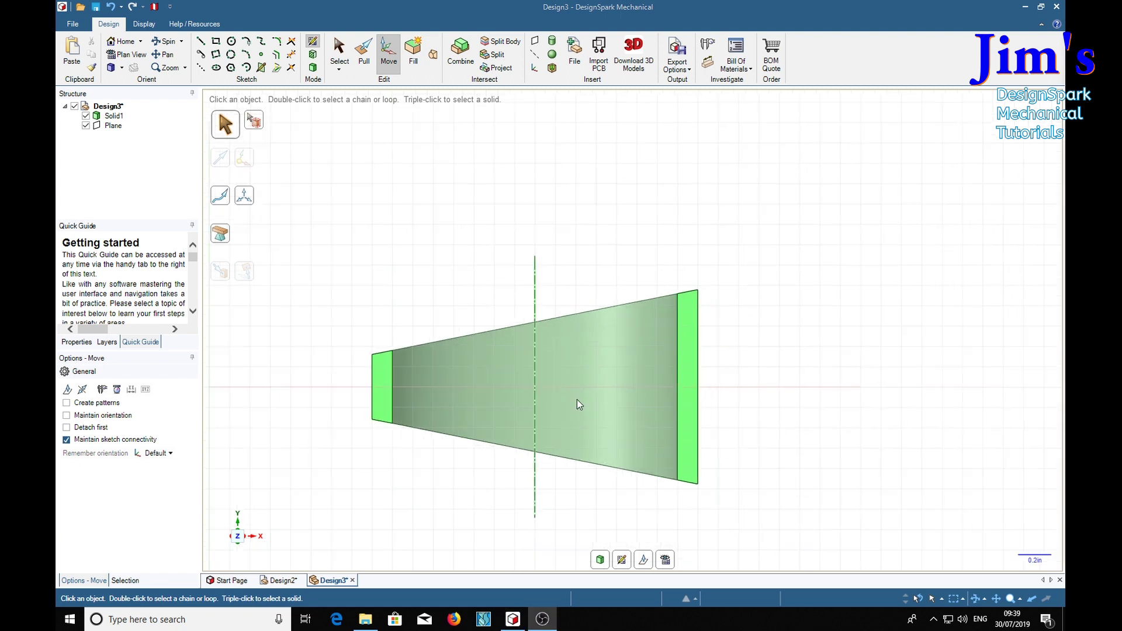
{"action": "scroll", "coordinate": [600, 416], "scroll_direction": "up", "scroll_amount": 1}
{"action": "middle_click_drag", "start_coordinate": [600, 416], "coordinate": [625, 438], "text": "shift"}
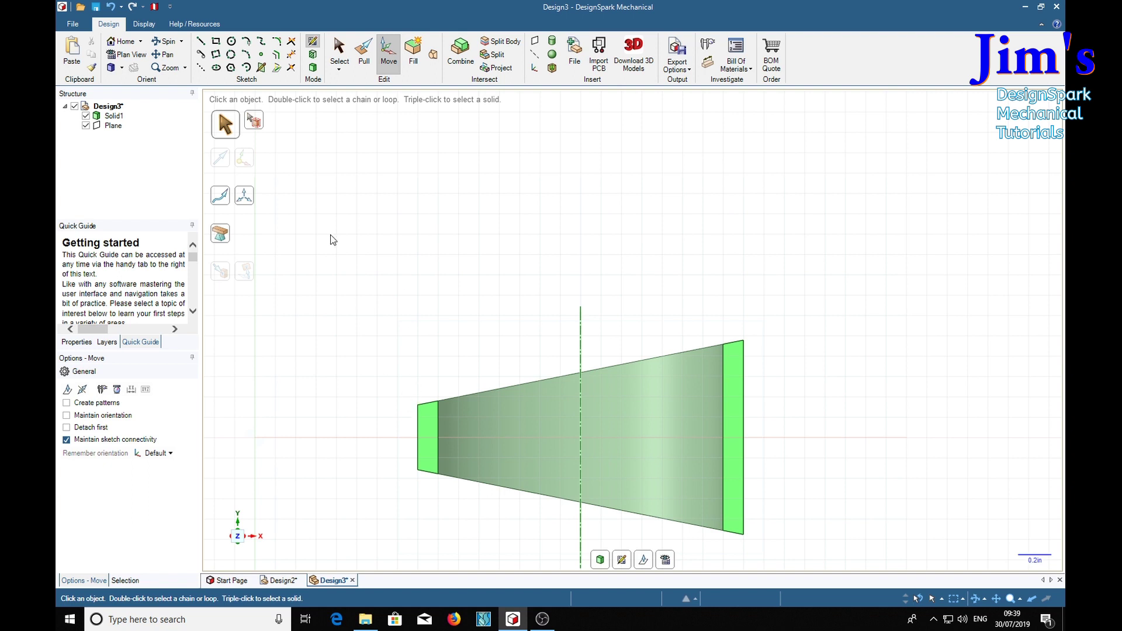
Draw a 2.039in line along the pipe's top slanted edge.
{"action": "left_click", "coordinate": [201, 67]}
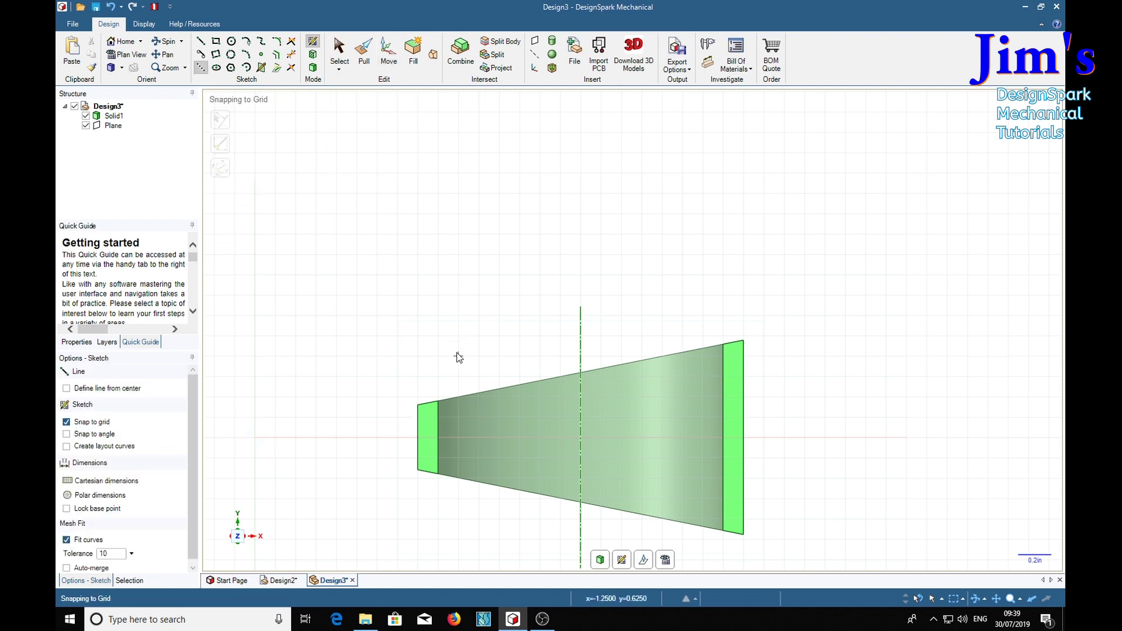
{"action": "left_click", "coordinate": [418, 406]}
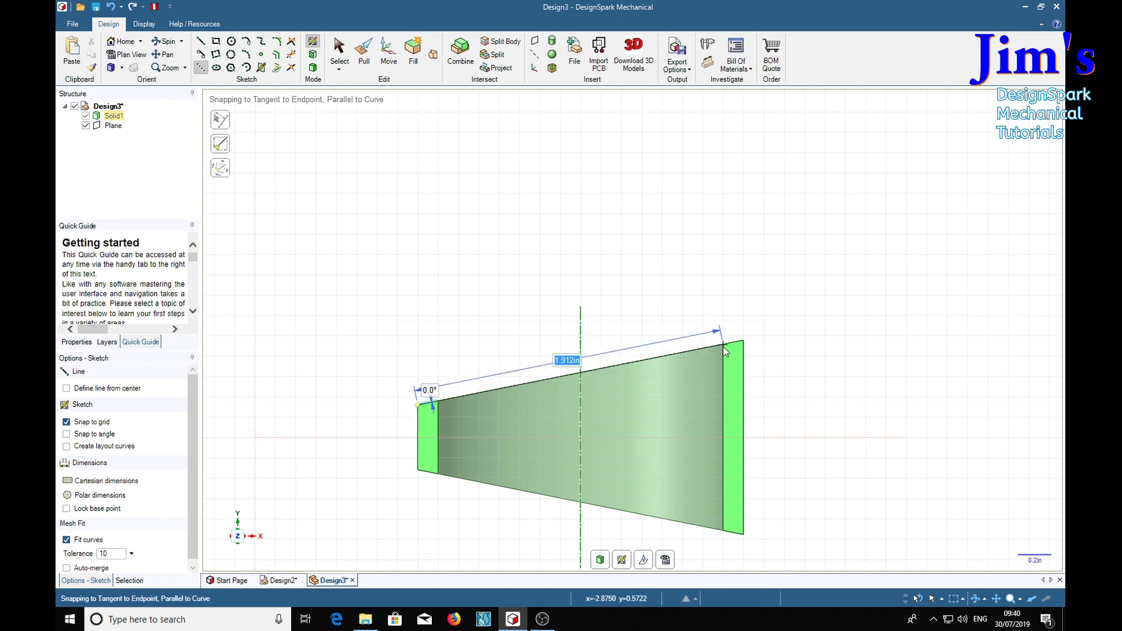
{"action": "left_click", "coordinate": [743, 342]}
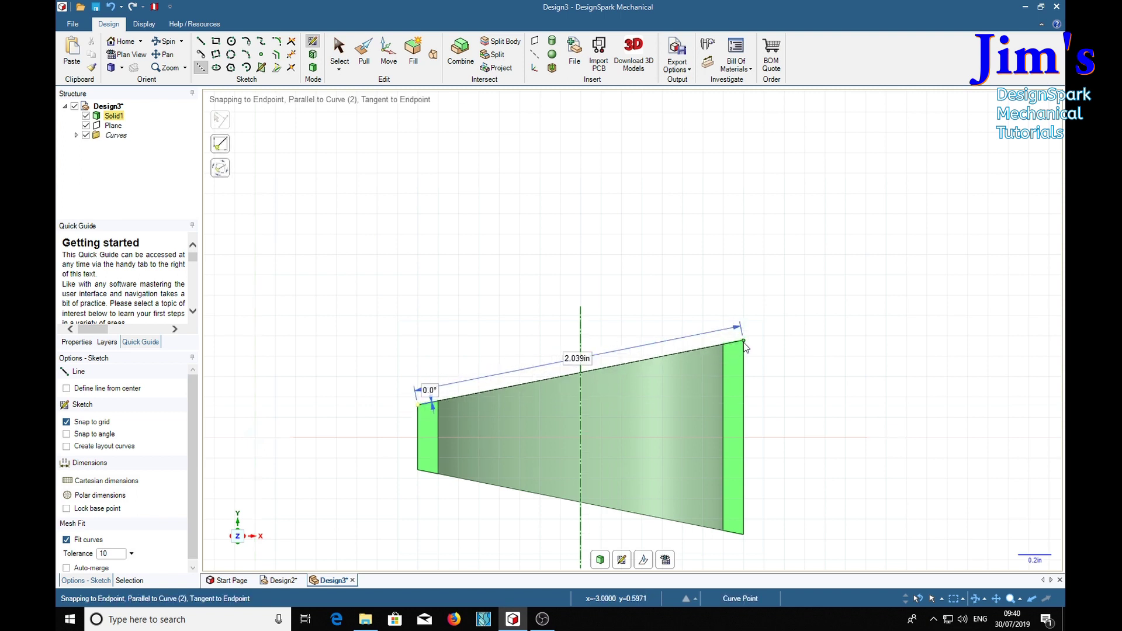
{"action": "left_click", "coordinate": [201, 67]}
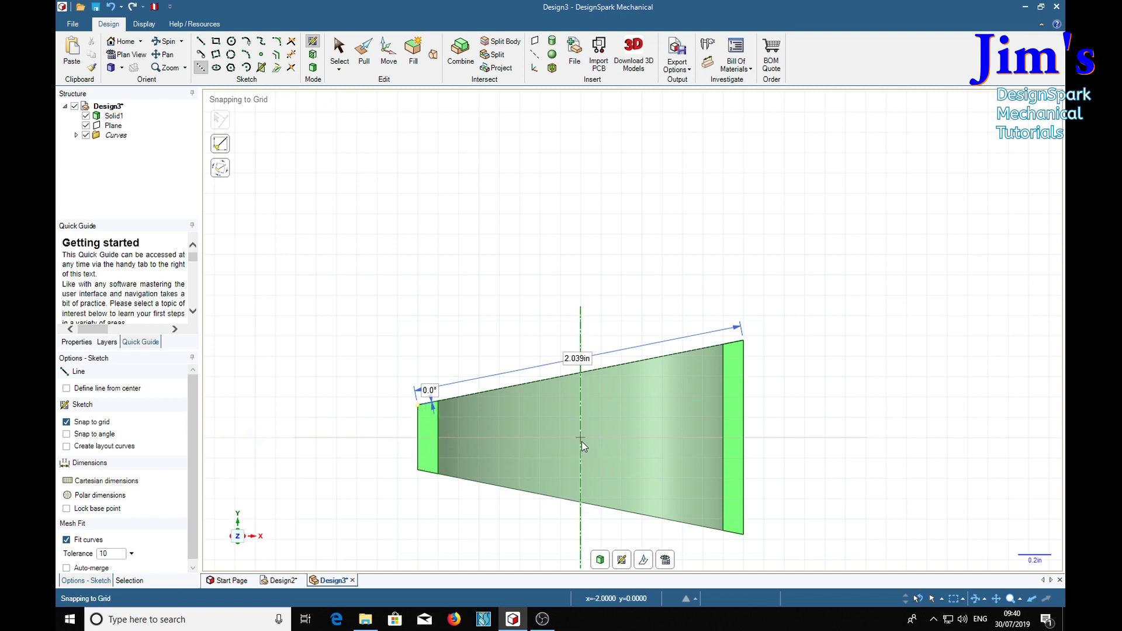
Draw a 1.875in diameter circle centred on the sketch origin.
{"action": "left_click", "coordinate": [438, 437]}
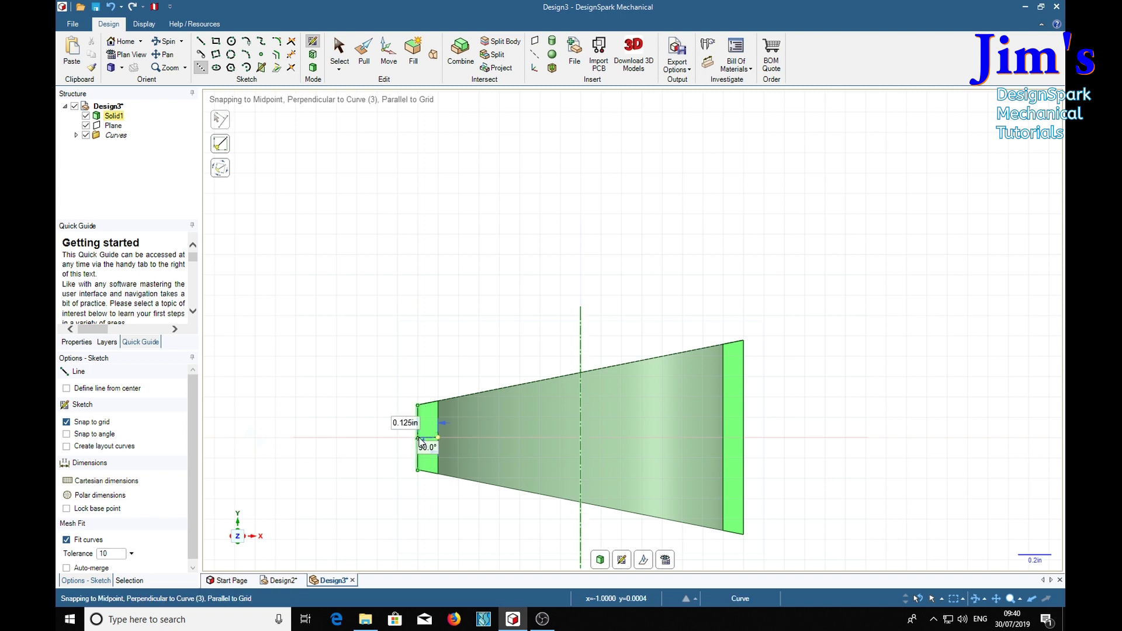
{"action": "left_click", "coordinate": [232, 42]}
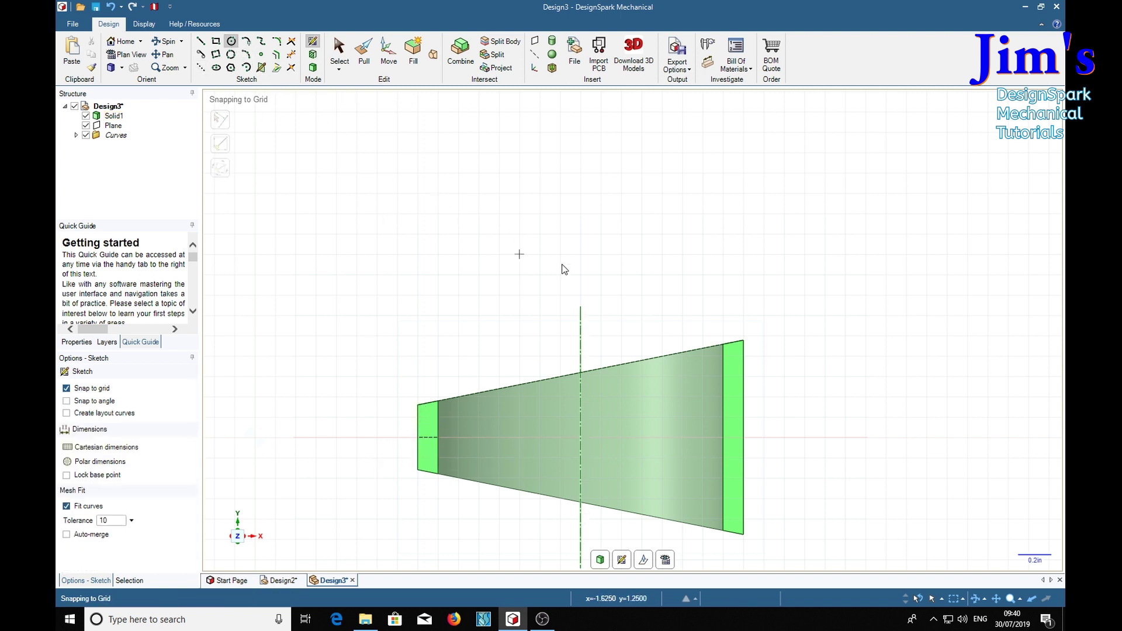
{"action": "left_click", "coordinate": [581, 437]}
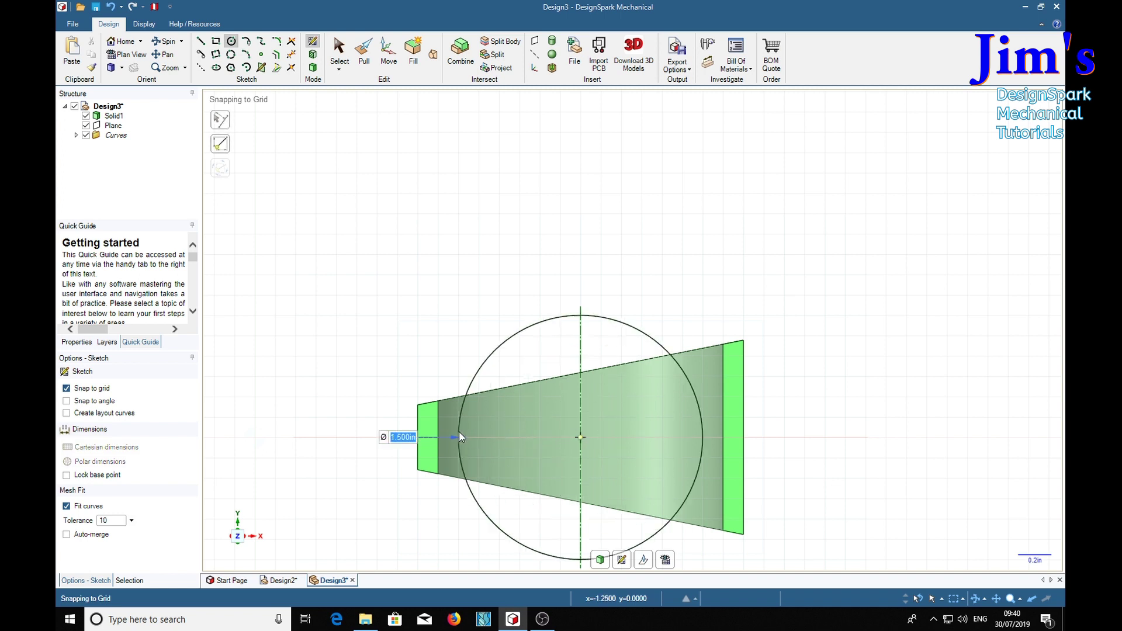
{"action": "left_click", "coordinate": [429, 437]}
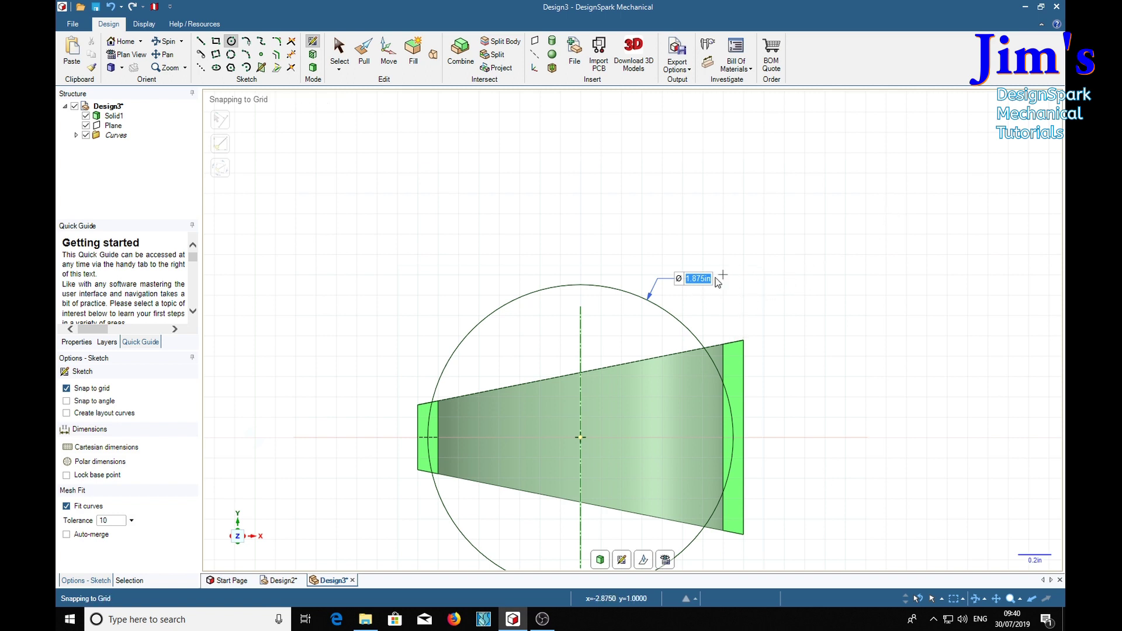
Move the circle 1.750in straight up along Y, above the pipe.
{"action": "left_click", "coordinate": [390, 59]}
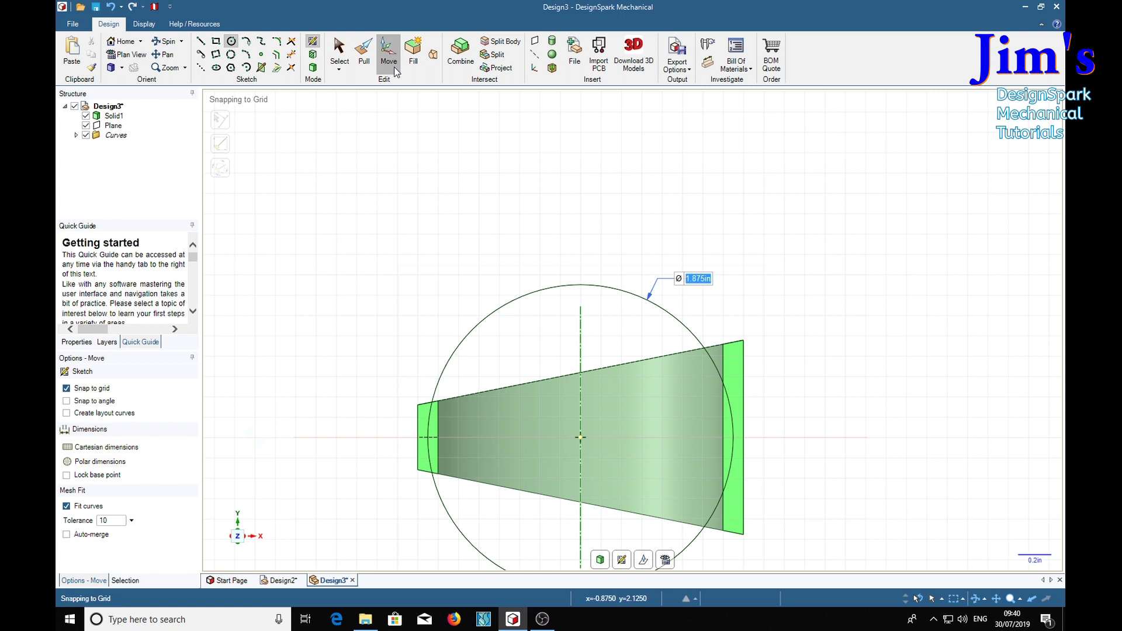
{"action": "left_click", "coordinate": [626, 292]}
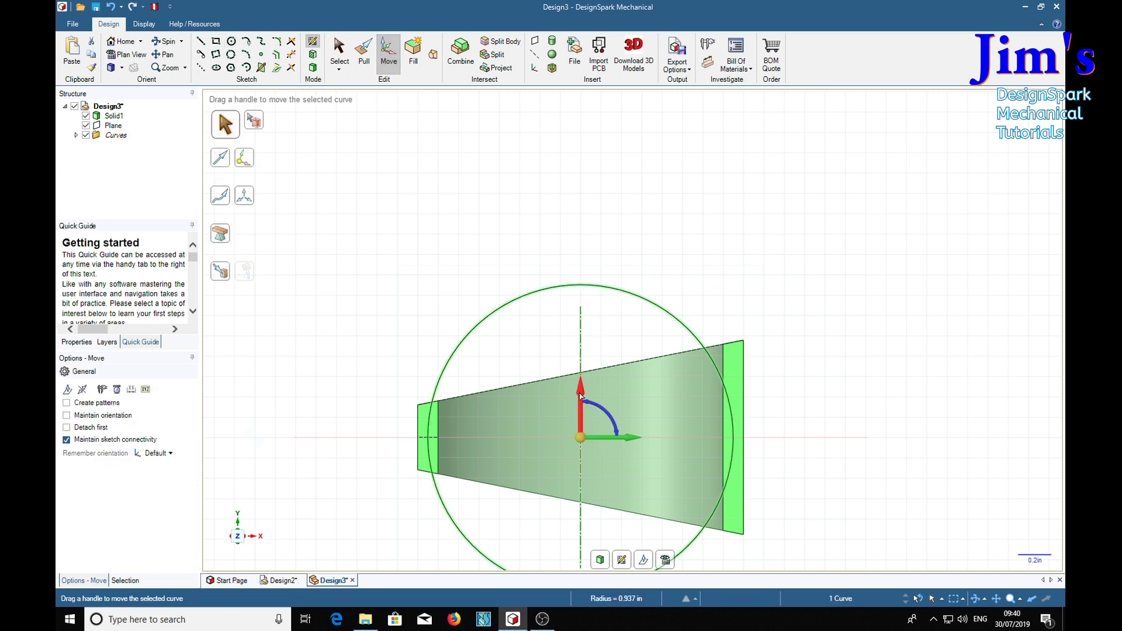
{"action": "left_click_drag", "start_coordinate": [580, 365], "coordinate": [580, 106]}
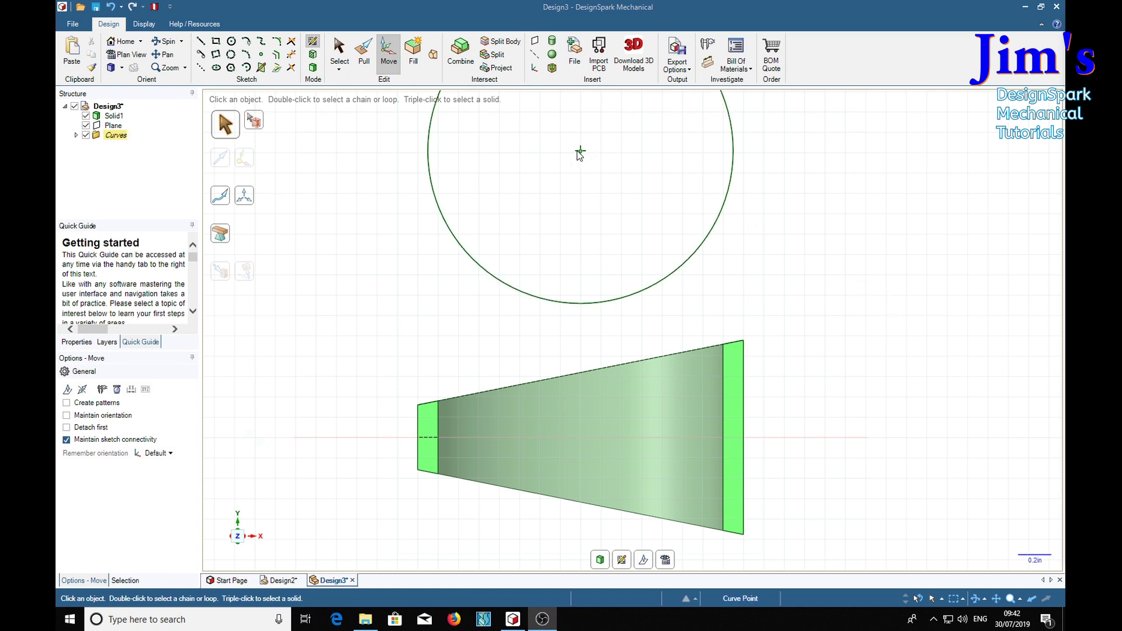
Draw a dashed construction radius from the circle's centre to its left edge.
{"action": "left_click", "coordinate": [200, 67]}
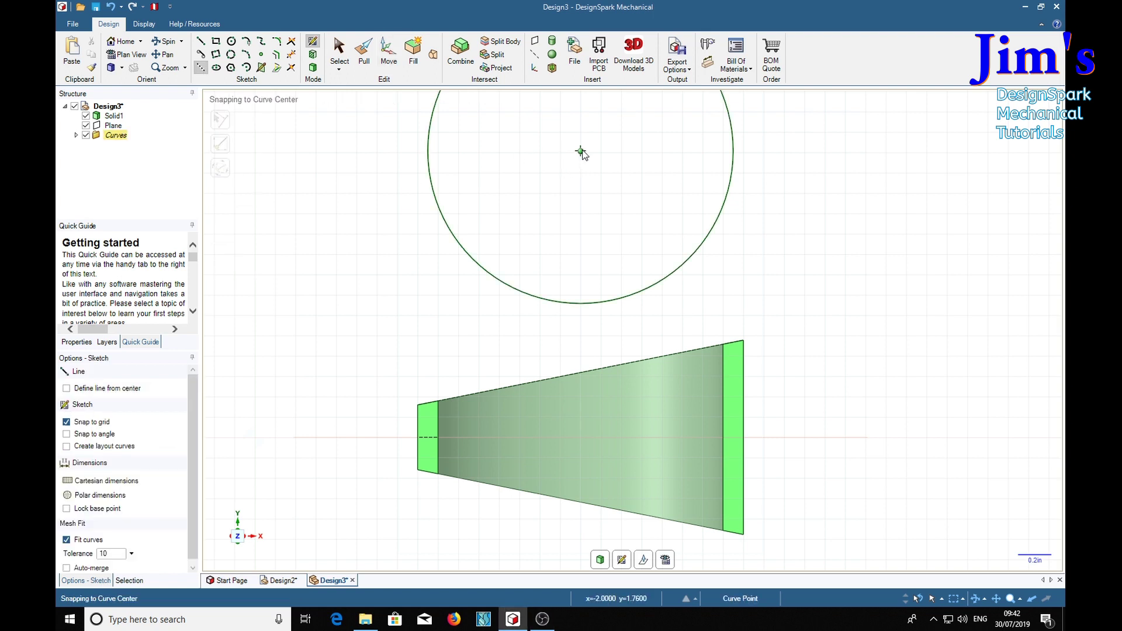
{"action": "left_click", "coordinate": [580, 152]}
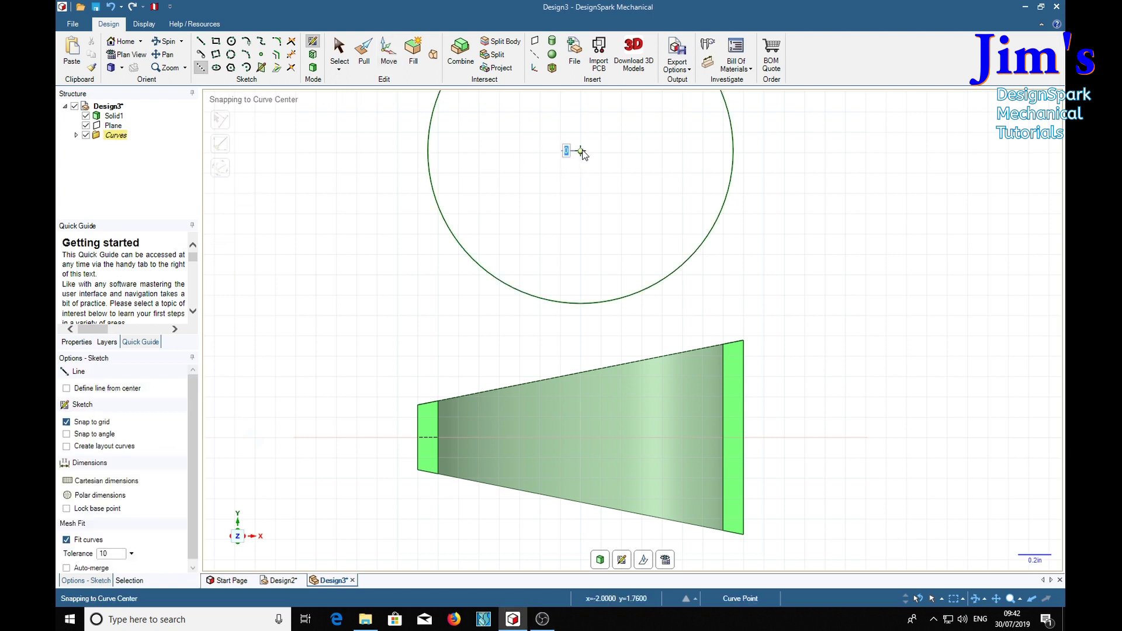
{"action": "left_click", "coordinate": [430, 151]}
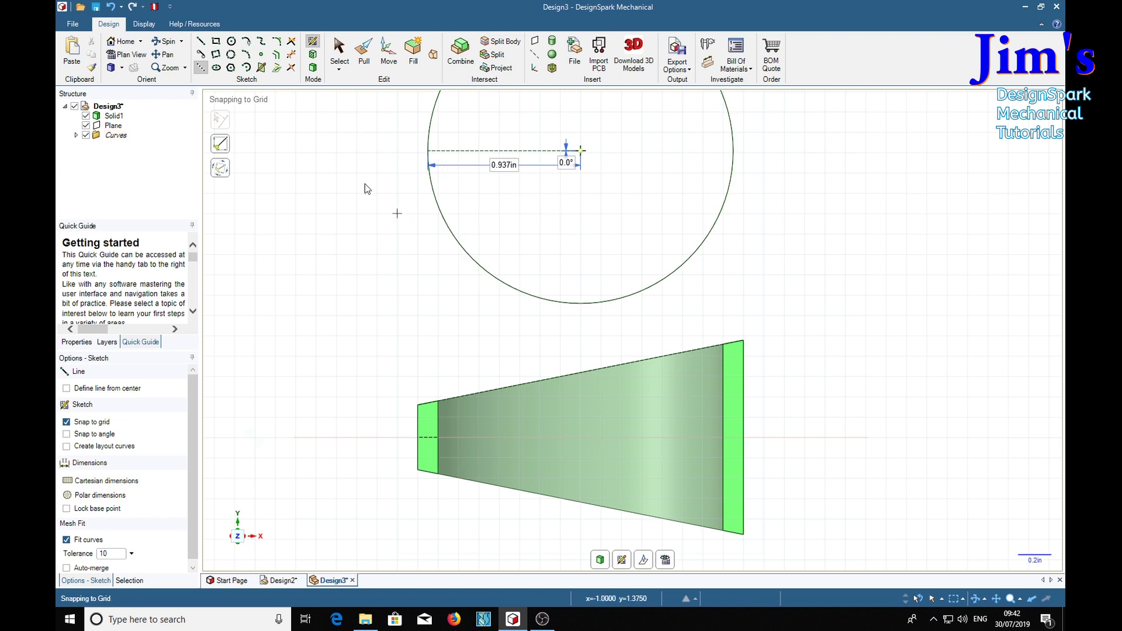
Pattern the radius around the circle centre into 20 copies spaced 18°.
{"action": "left_click", "coordinate": [387, 62]}
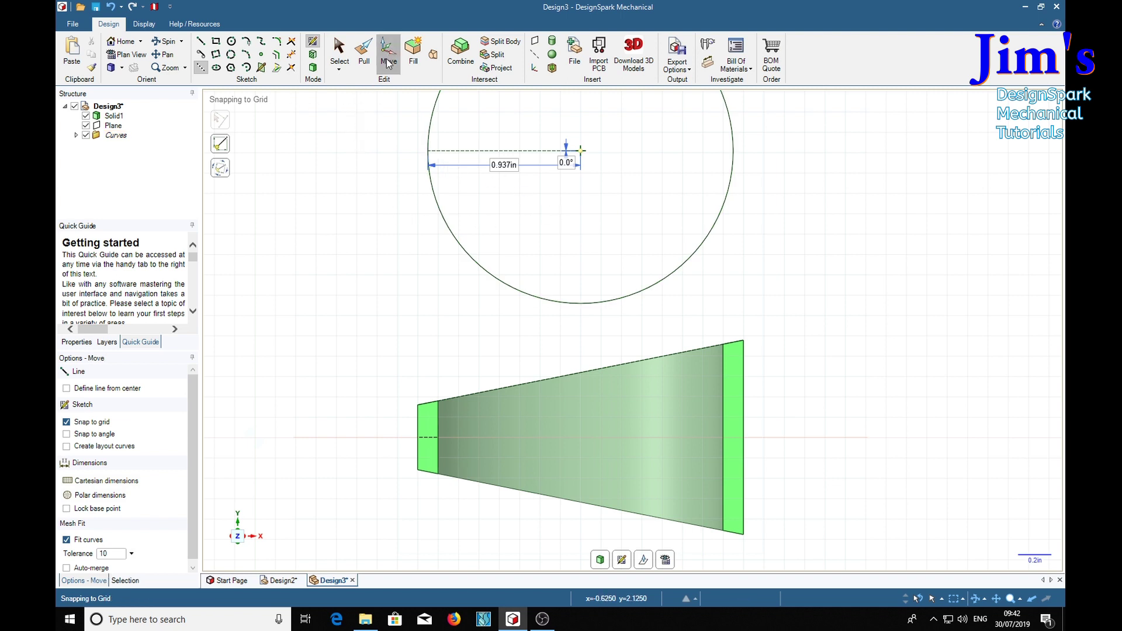
{"action": "left_click", "coordinate": [505, 152]}
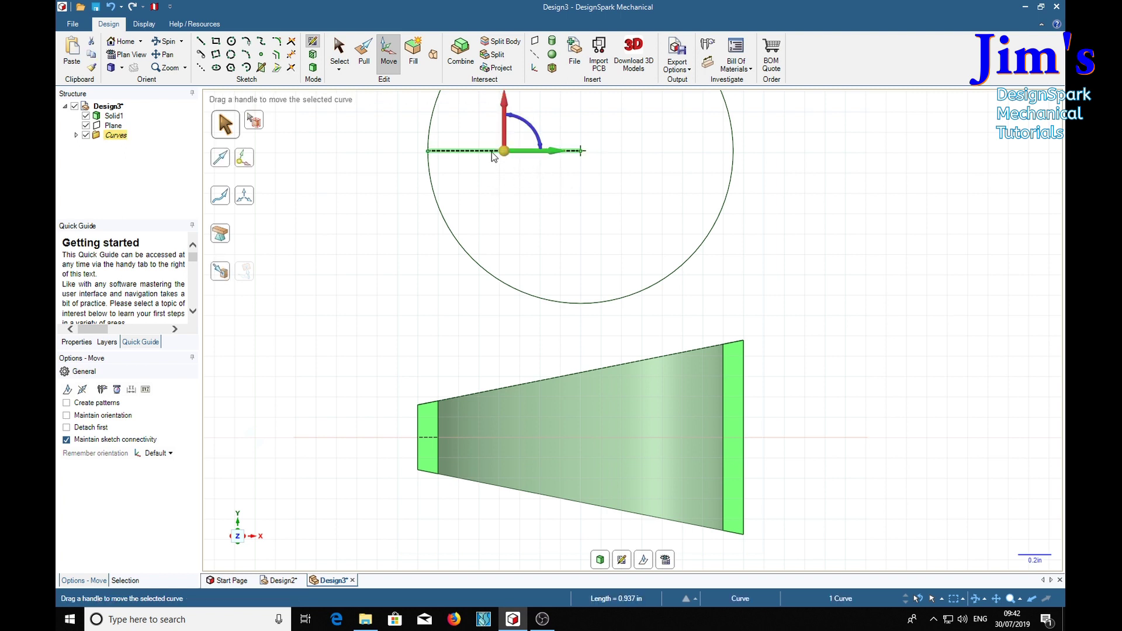
{"action": "left_click_drag", "start_coordinate": [502, 153], "coordinate": [580, 151]}
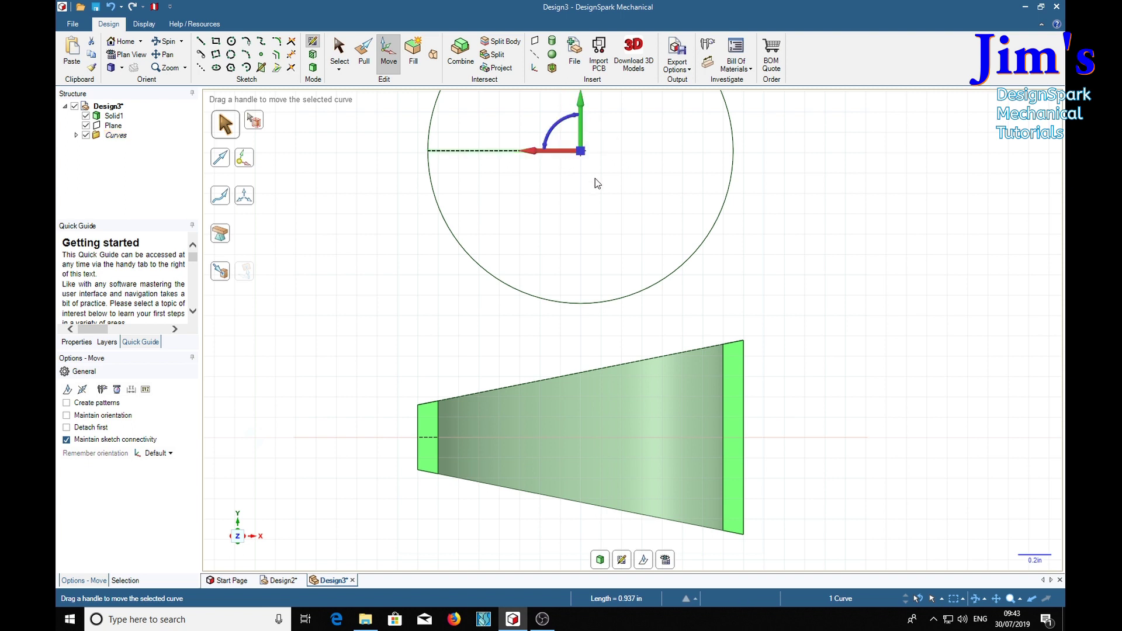
{"action": "left_click", "coordinate": [66, 402]}
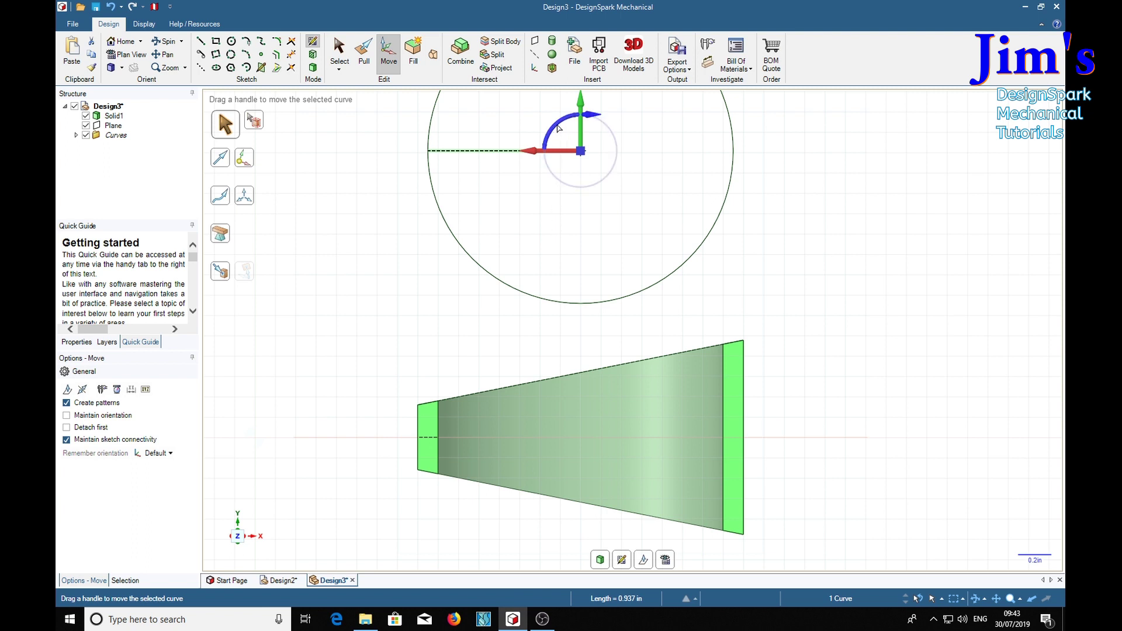
{"action": "left_click_drag", "start_coordinate": [556, 128], "coordinate": [547, 154]}
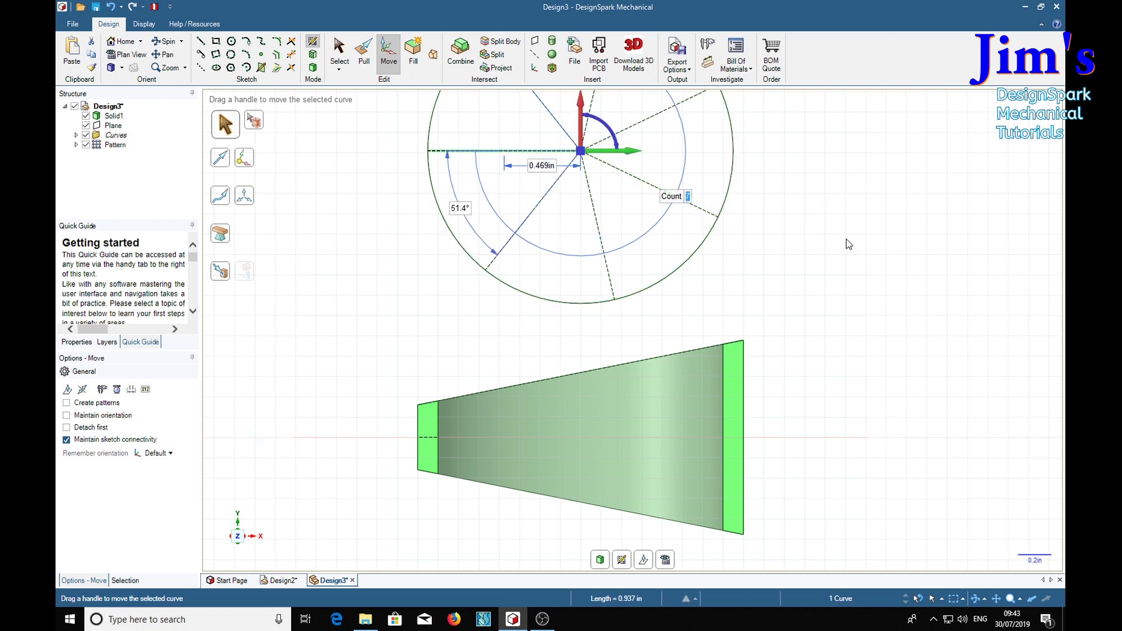
{"action": "type", "text": "20"}
{"action": "key", "text": "Return"}
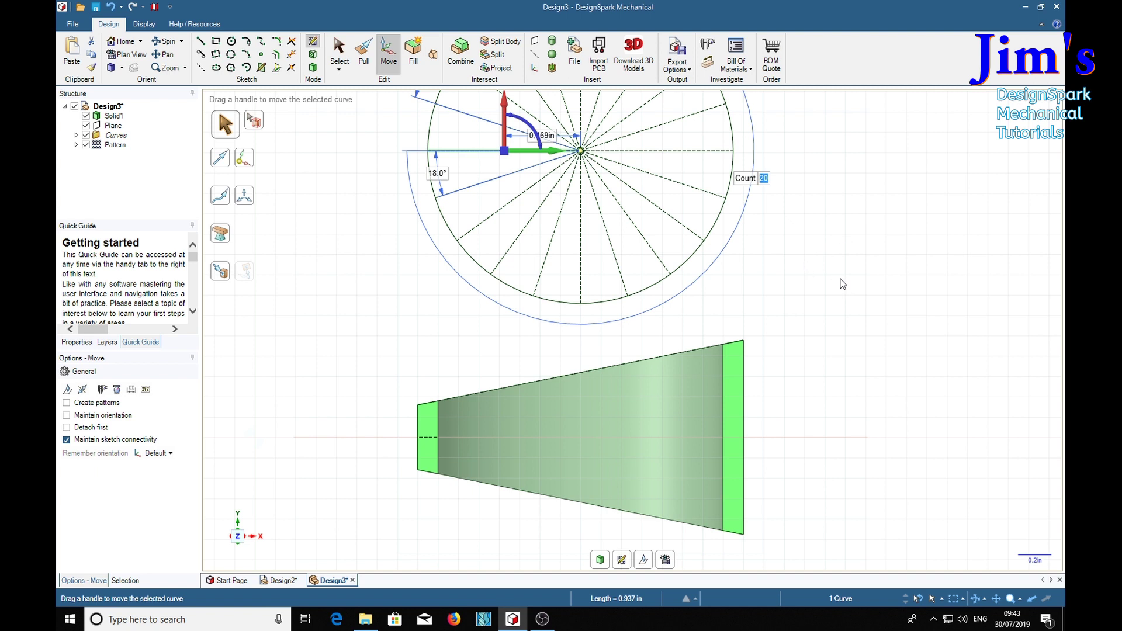
{"action": "left_click", "coordinate": [366, 293]}
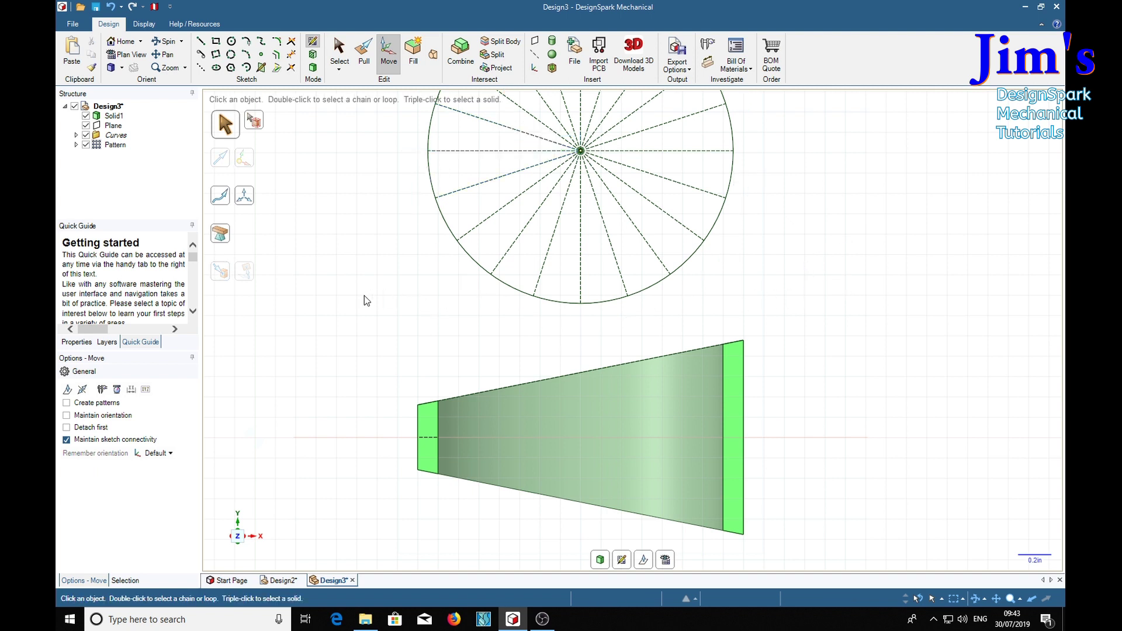
Drop vertical projection lines from the left-side division points to the trapezoid's top edge.
{"action": "left_click", "coordinate": [201, 68]}
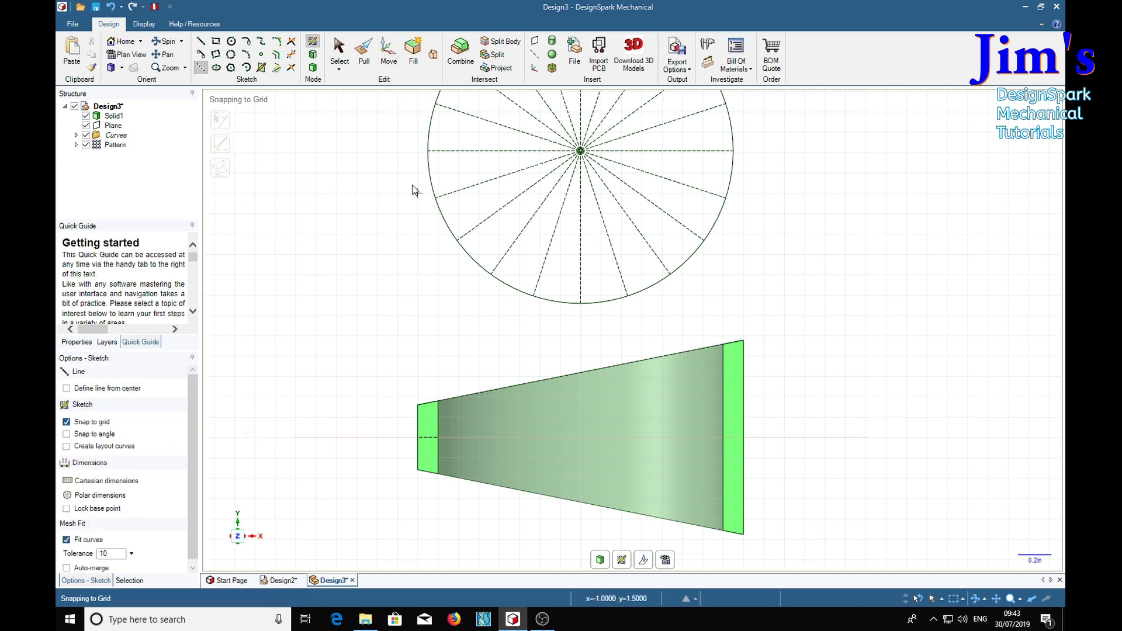
{"action": "left_click", "coordinate": [428, 151]}
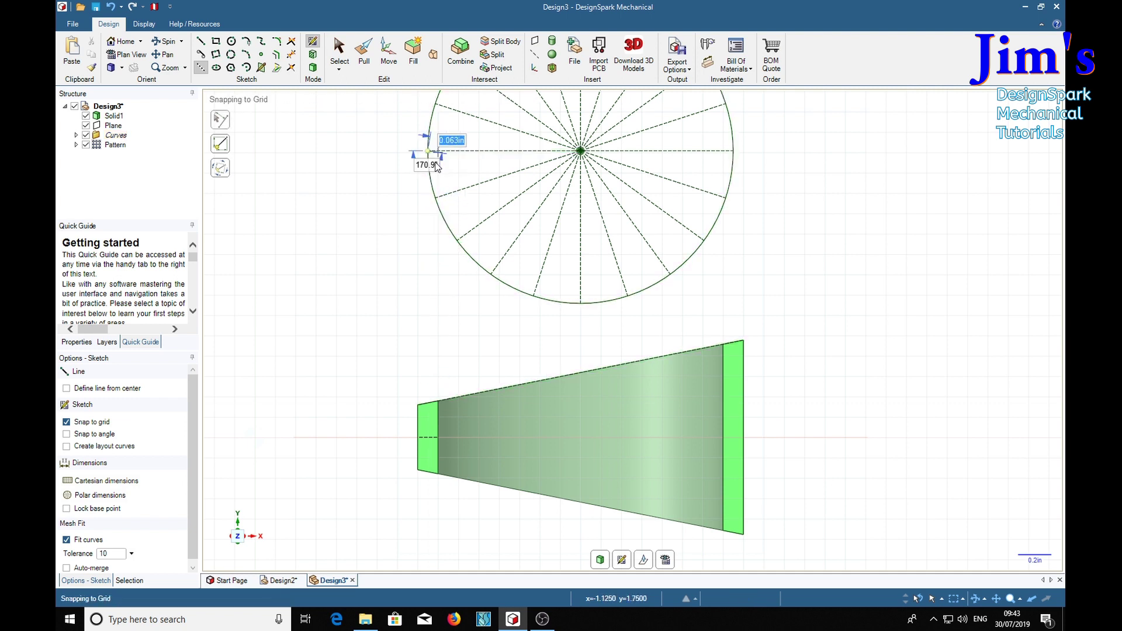
{"action": "left_click", "coordinate": [433, 405]}
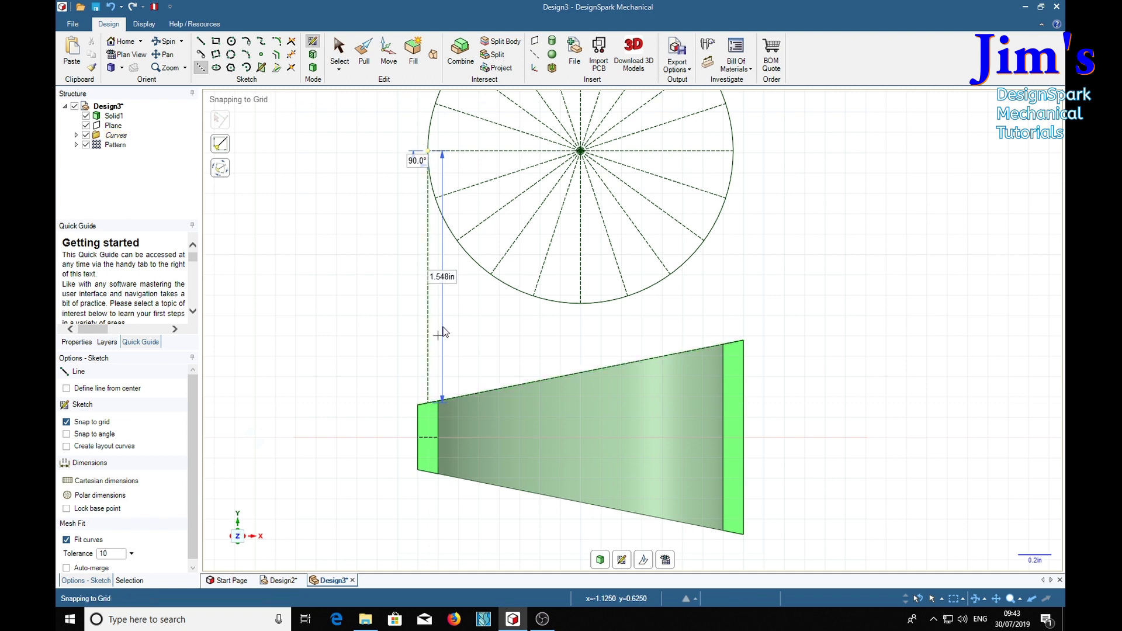
{"action": "left_click", "coordinate": [436, 198]}
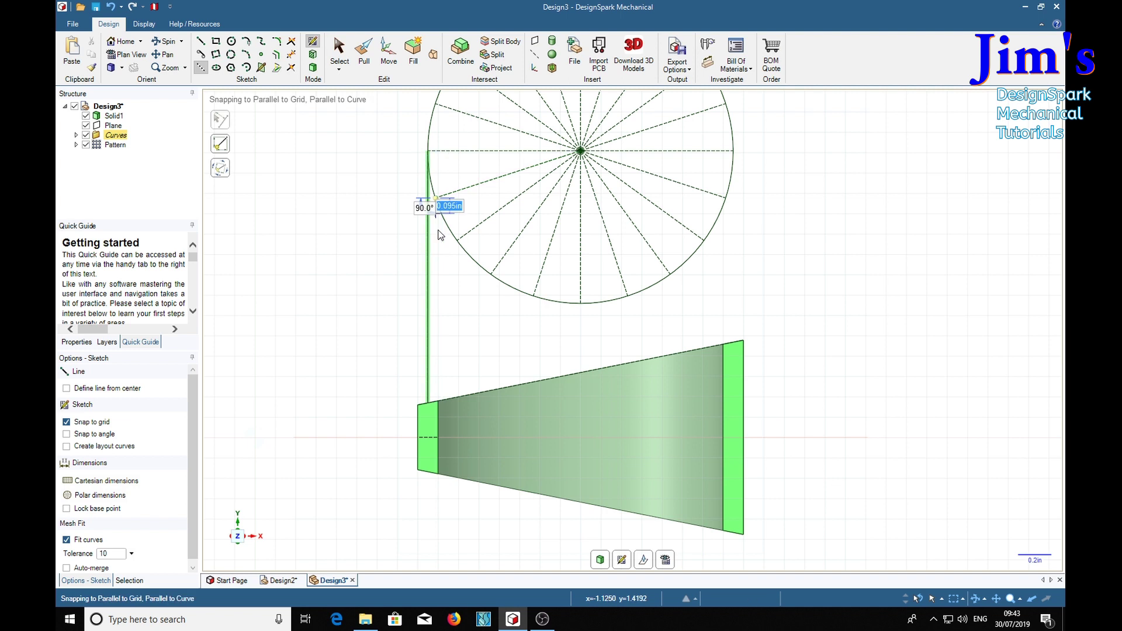
{"action": "left_click", "coordinate": [435, 403]}
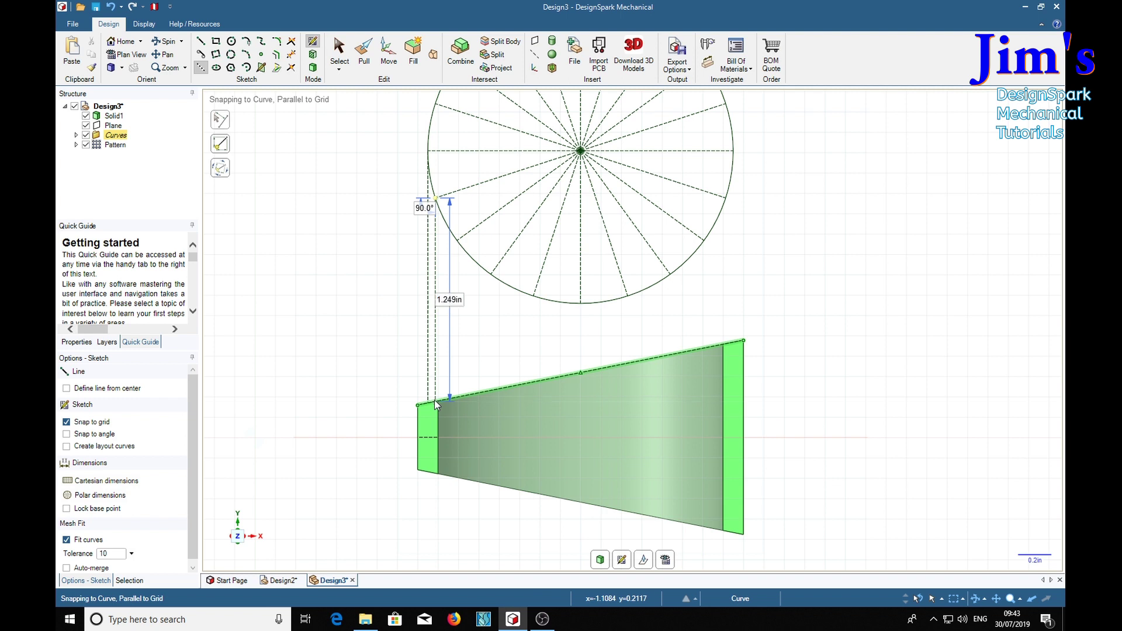
{"action": "left_click", "coordinate": [458, 241]}
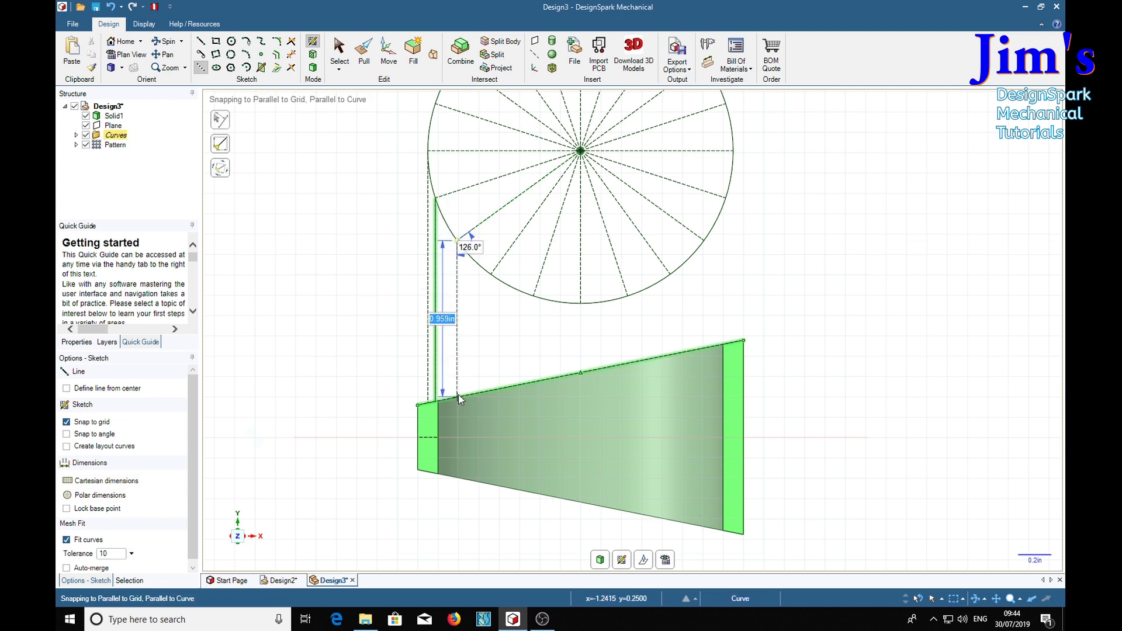
{"action": "left_click", "coordinate": [457, 397]}
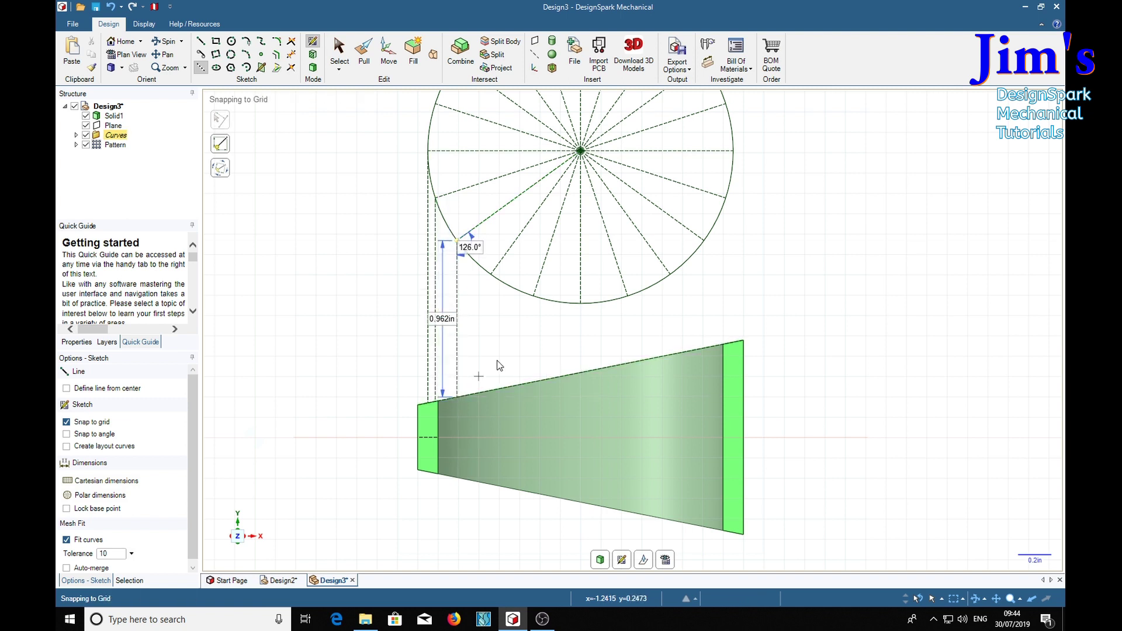
{"action": "left_click", "coordinate": [491, 274]}
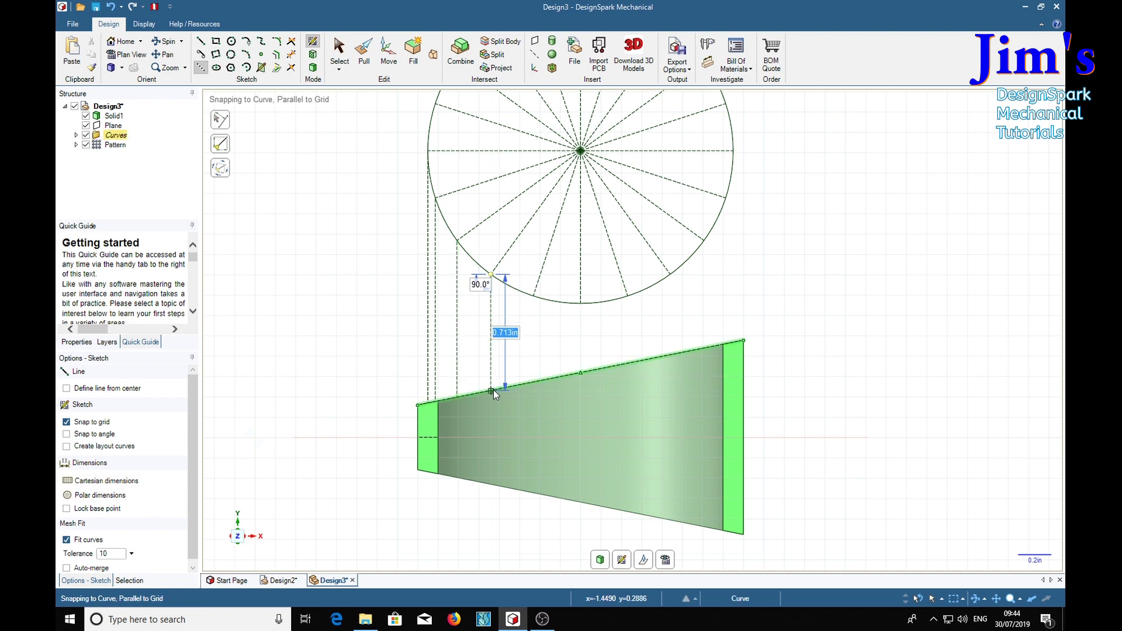
{"action": "left_click", "coordinate": [534, 295]}
{"action": "left_click", "coordinate": [534, 383]}
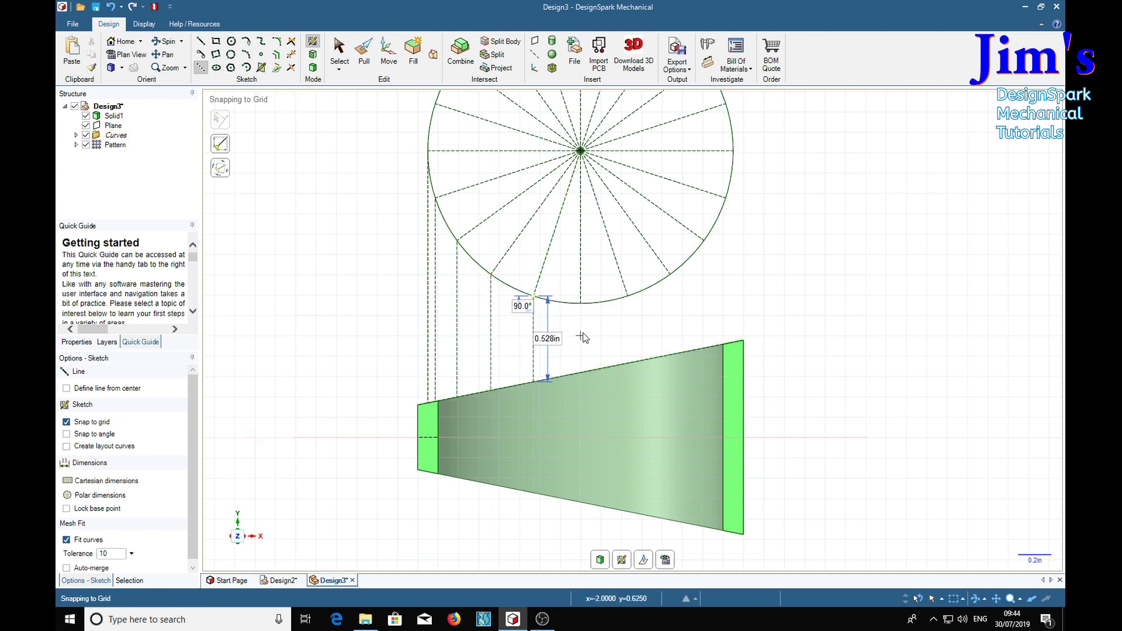
Drop vertical projection lines from the bottom and right-side division points to the top edge.
{"action": "left_click", "coordinate": [580, 304]}
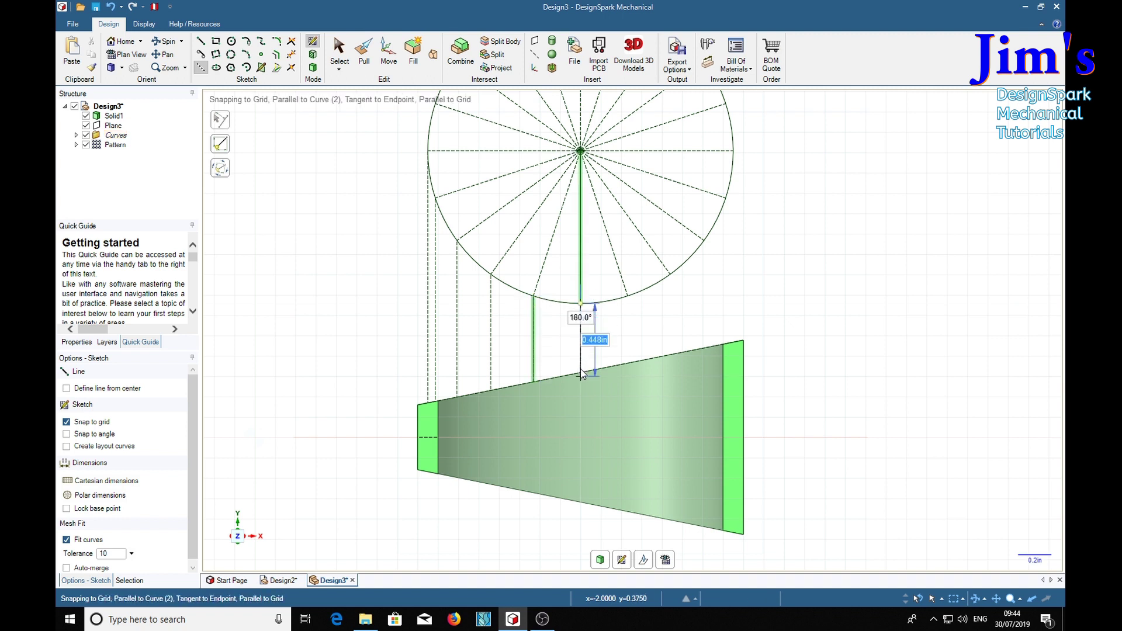
{"action": "left_click", "coordinate": [580, 374]}
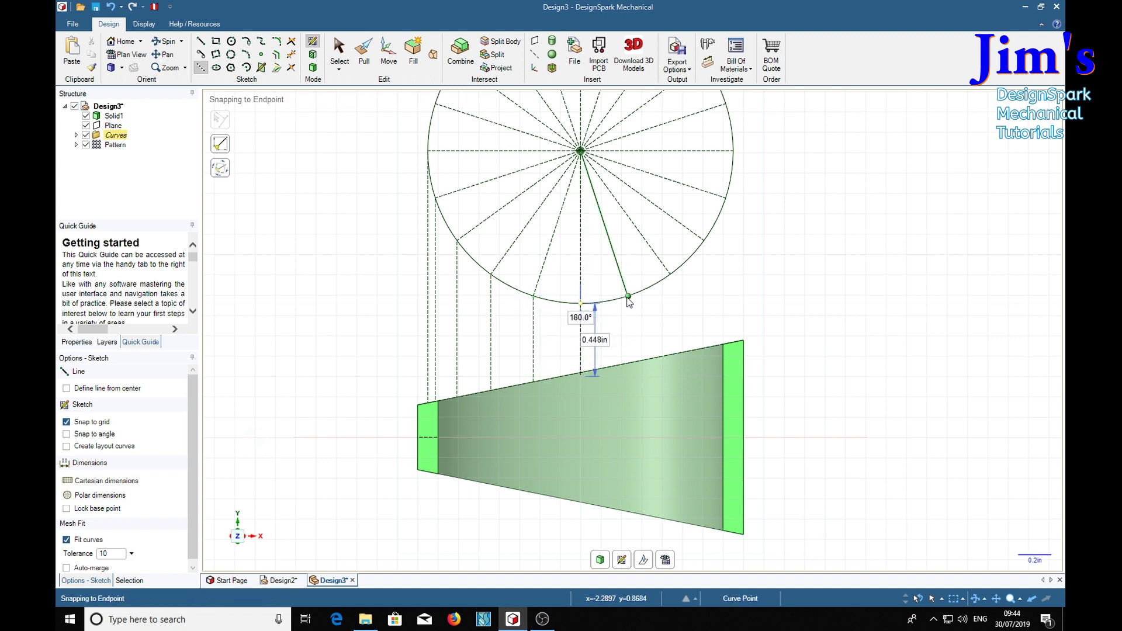
{"action": "left_click", "coordinate": [626, 296]}
{"action": "left_click", "coordinate": [628, 363]}
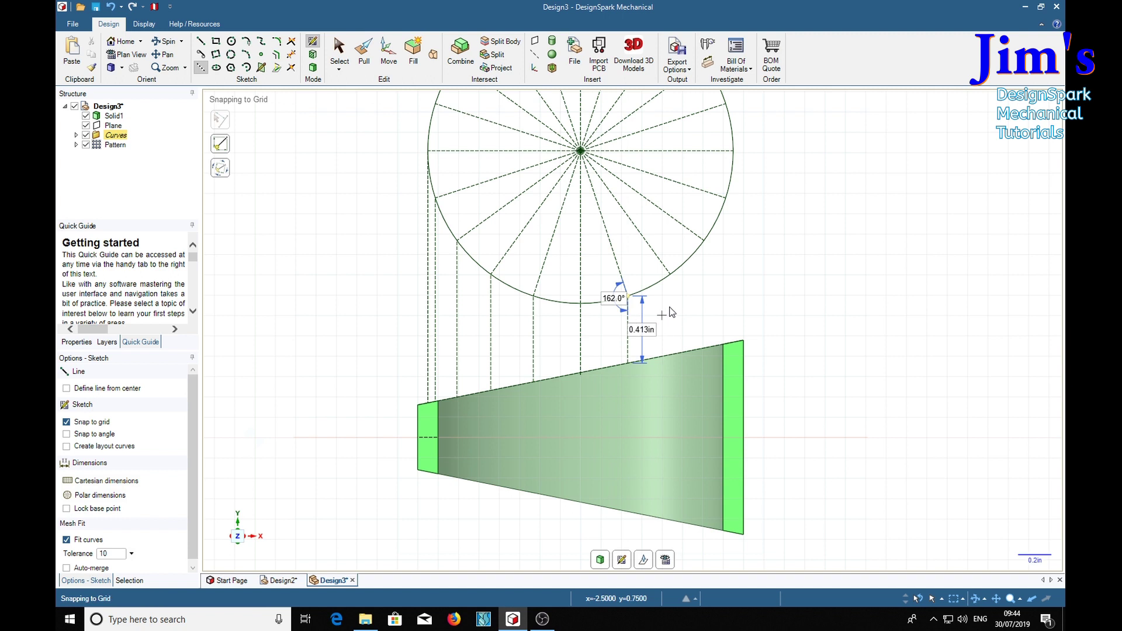
{"action": "left_click", "coordinate": [670, 274]}
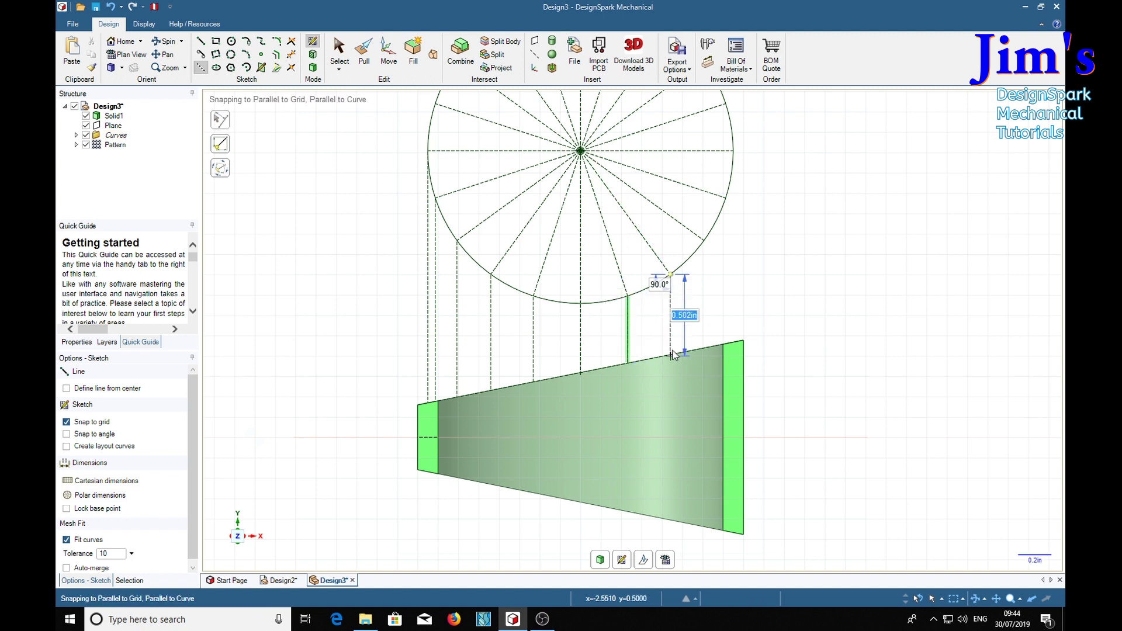
{"action": "left_click", "coordinate": [671, 356]}
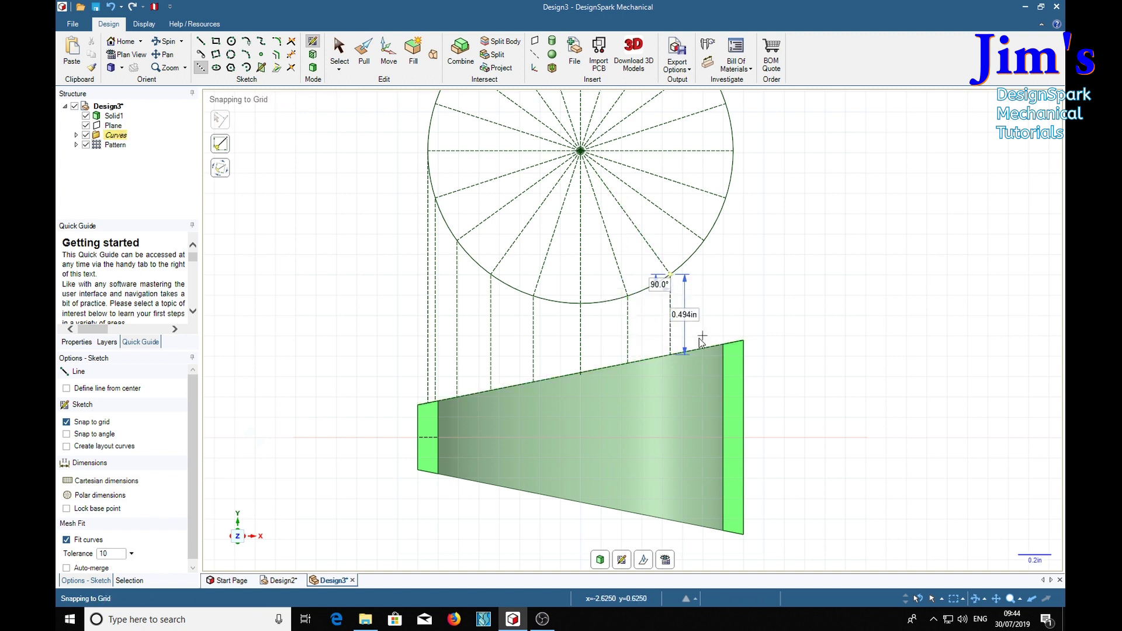
{"action": "left_click", "coordinate": [704, 241]}
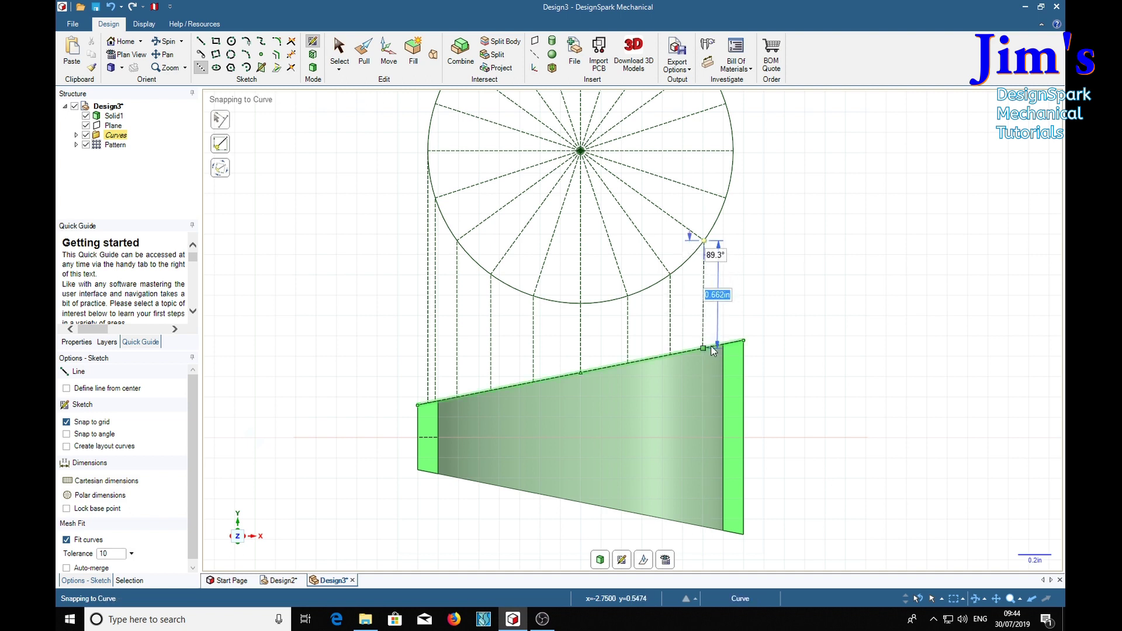
{"action": "left_click", "coordinate": [711, 350]}
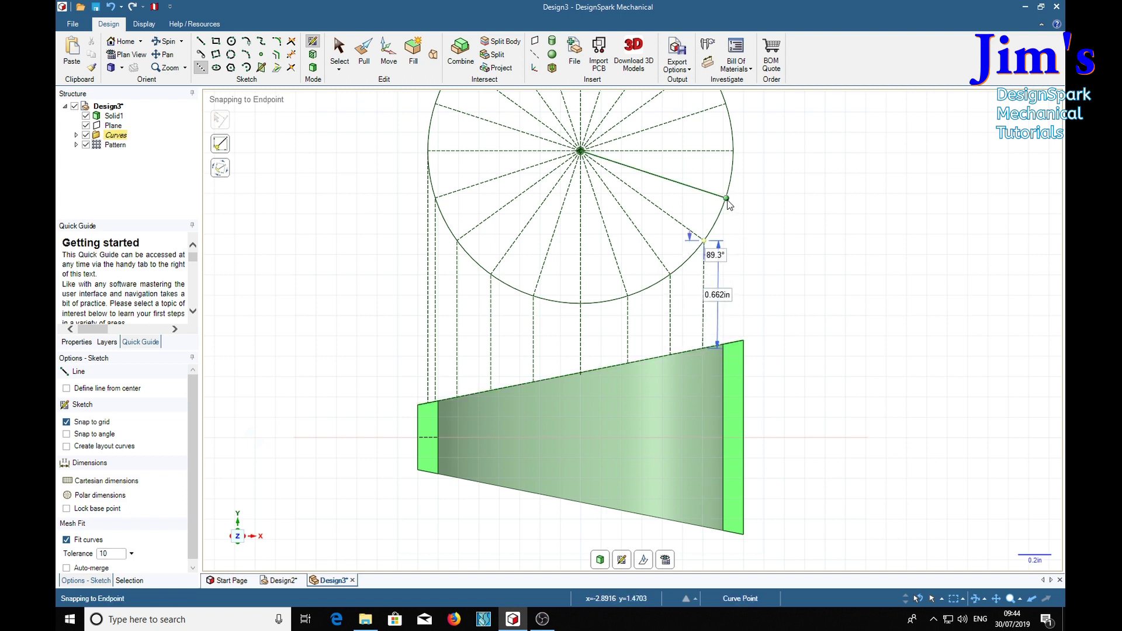
{"action": "left_click", "coordinate": [725, 197]}
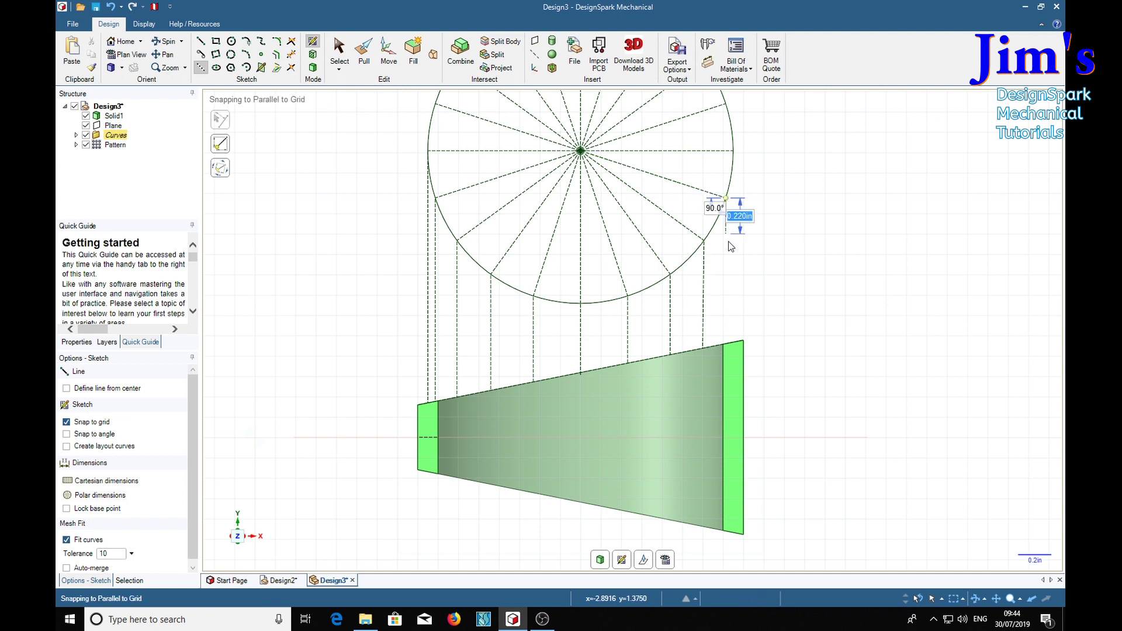
{"action": "left_click", "coordinate": [729, 340]}
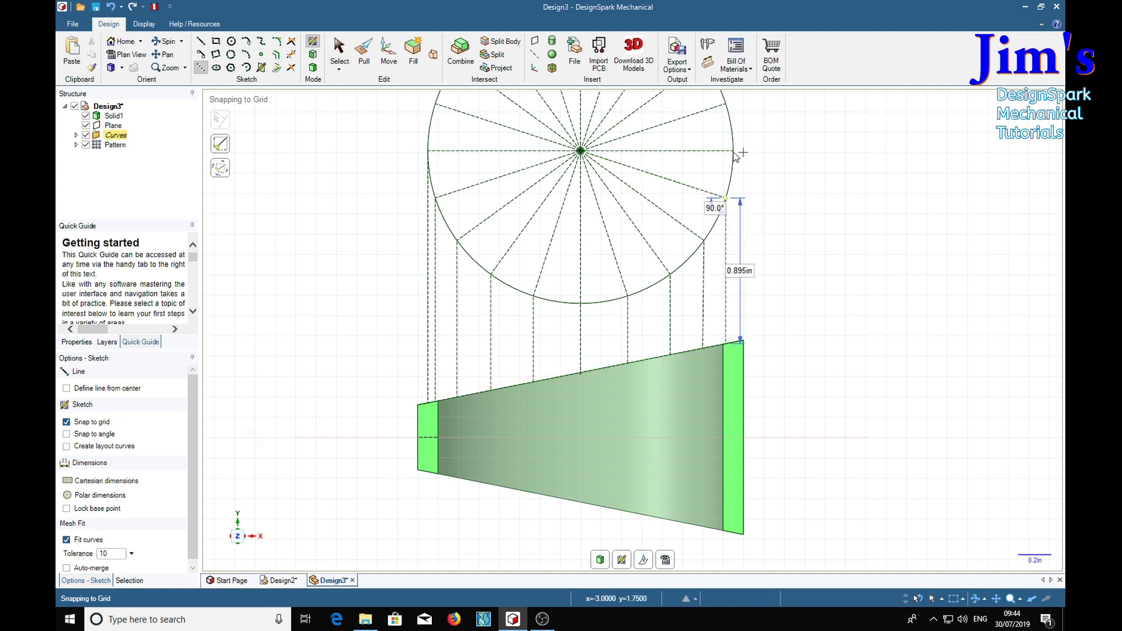
{"action": "left_click", "coordinate": [734, 151]}
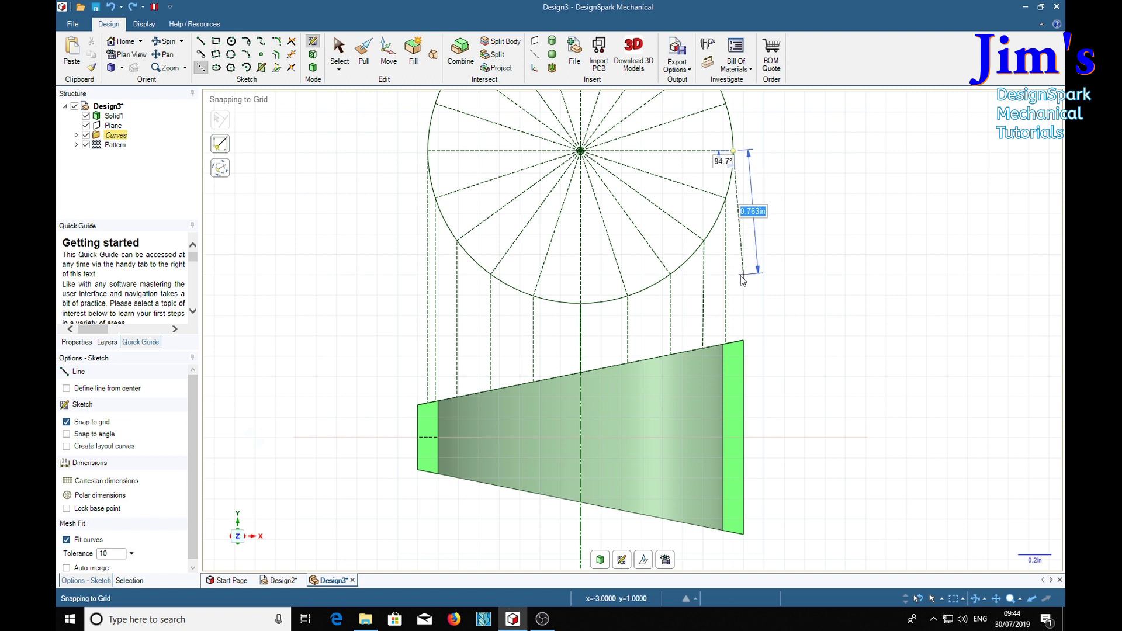
{"action": "left_click", "coordinate": [734, 343]}
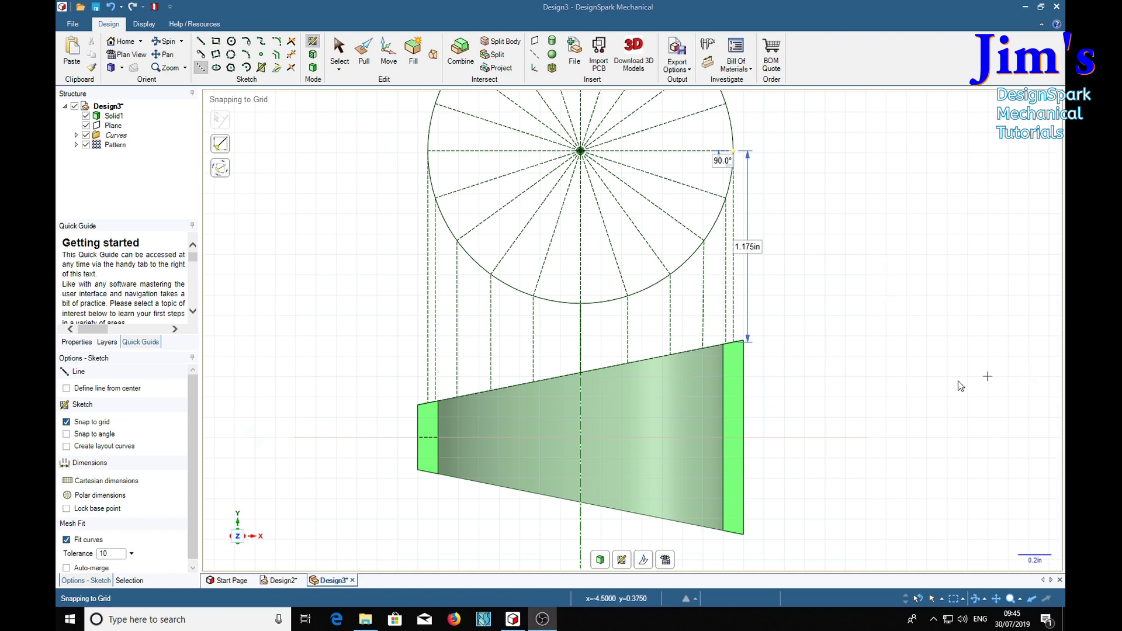
Draw a 0.625in vertical construction line to the right of the trapezoid.
{"action": "middle_click_drag", "start_coordinate": [973, 383], "coordinate": [629, 401], "text": "shift"}
{"action": "scroll", "coordinate": [780, 401], "scroll_direction": "down", "scroll_amount": 3}
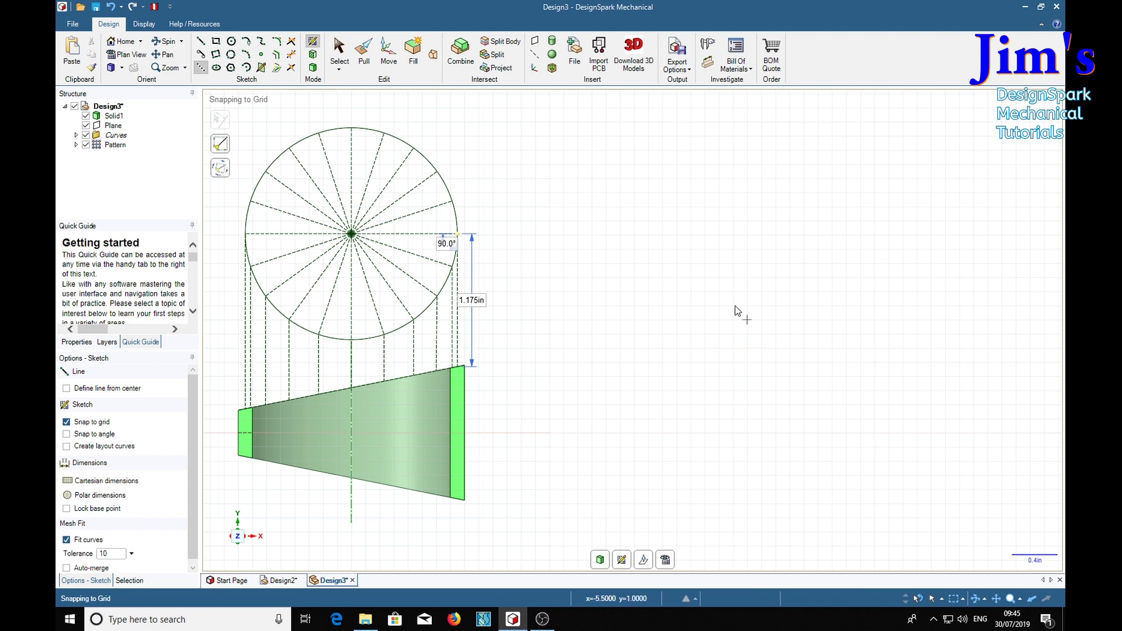
{"action": "left_click", "coordinate": [194, 69]}
{"action": "left_click", "coordinate": [492, 432]}
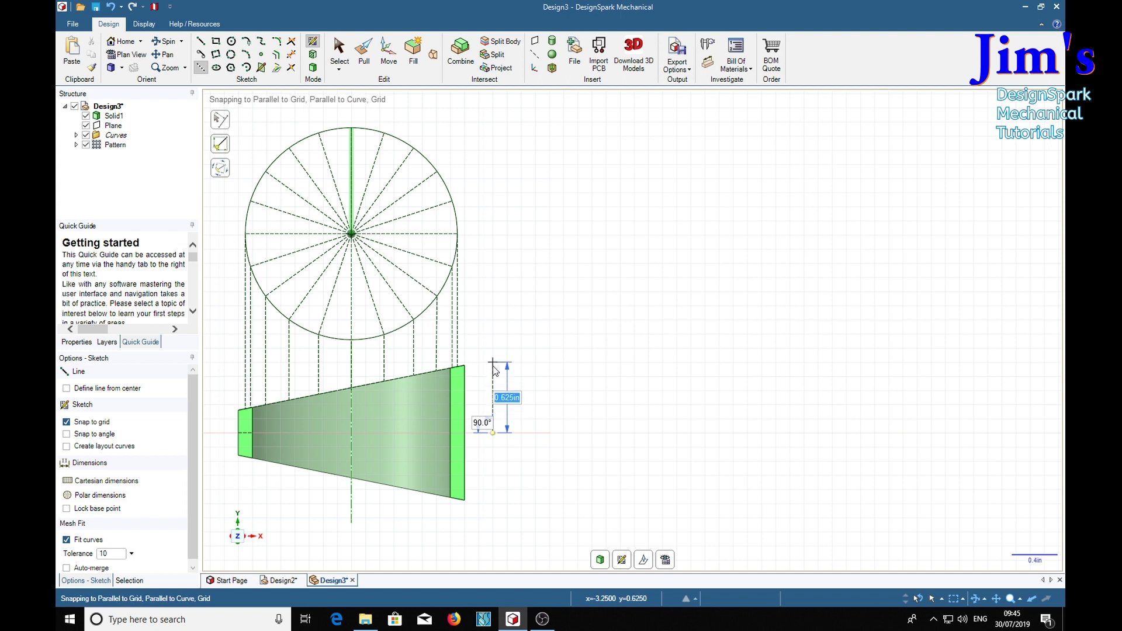
{"action": "left_click", "coordinate": [493, 363]}
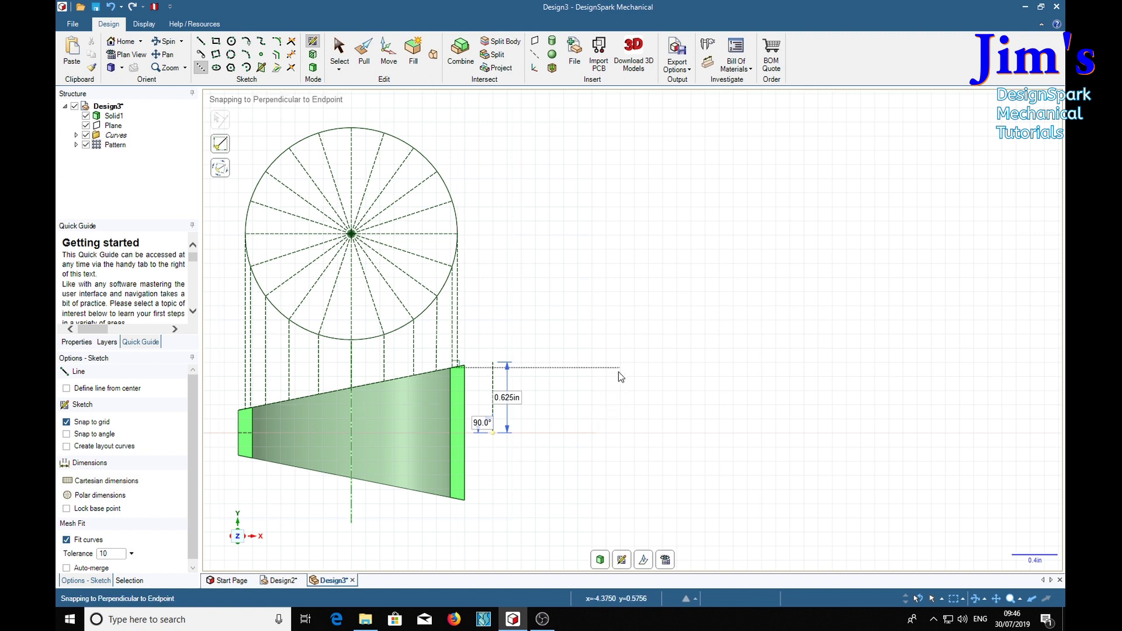
Pattern the 0.625in vertical line into 11 copies spaced 0.295in apart to the right of the pipe.
{"action": "left_click", "coordinate": [388, 51]}
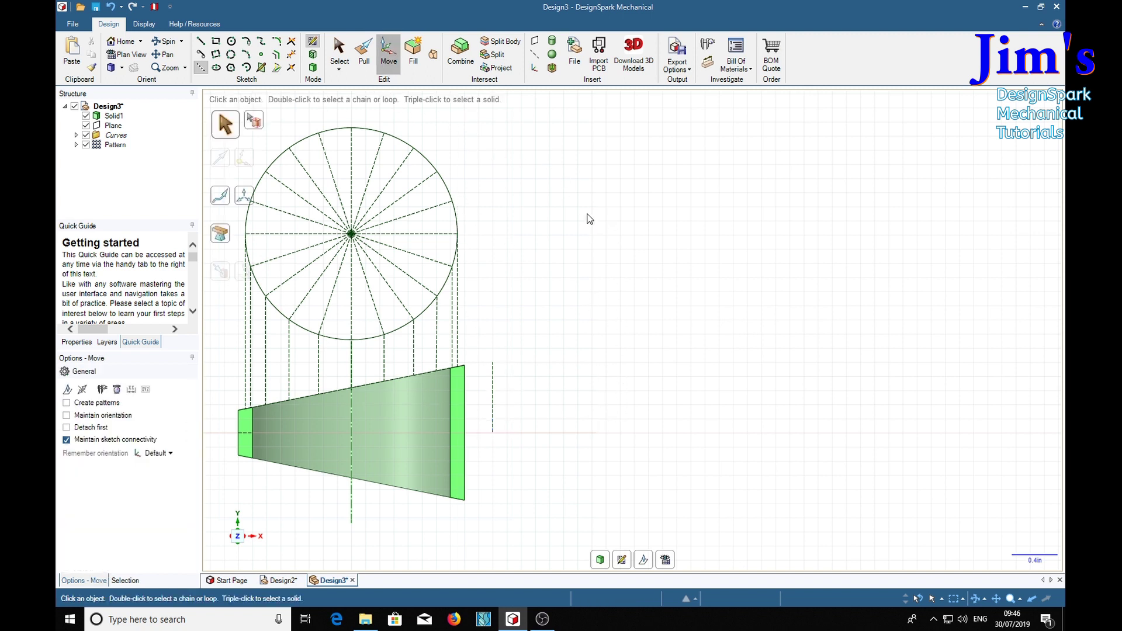
{"action": "left_click", "coordinate": [493, 398]}
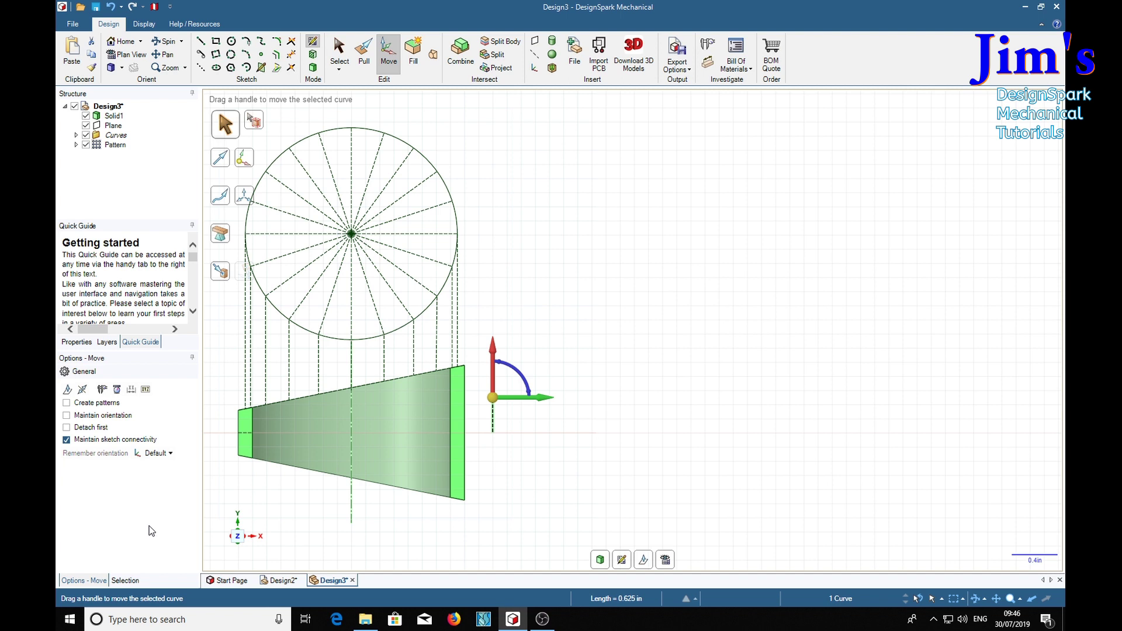
{"action": "left_click", "coordinate": [67, 402]}
{"action": "left_click_drag", "start_coordinate": [543, 401], "coordinate": [800, 402]}
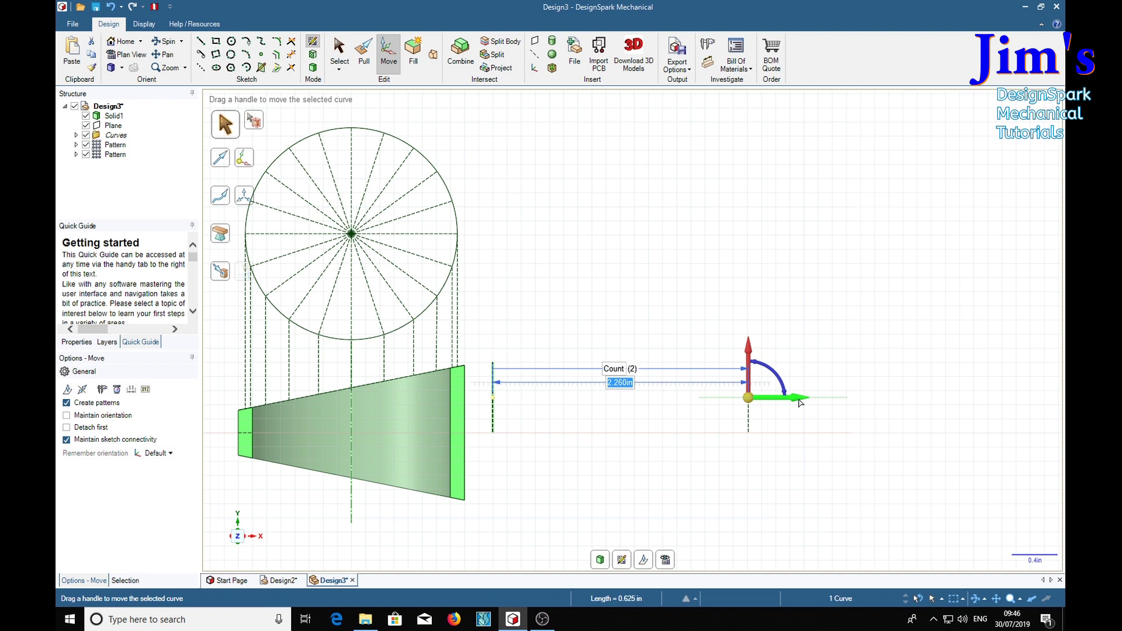
{"action": "type", "text": "3.14159*1.875/2"}
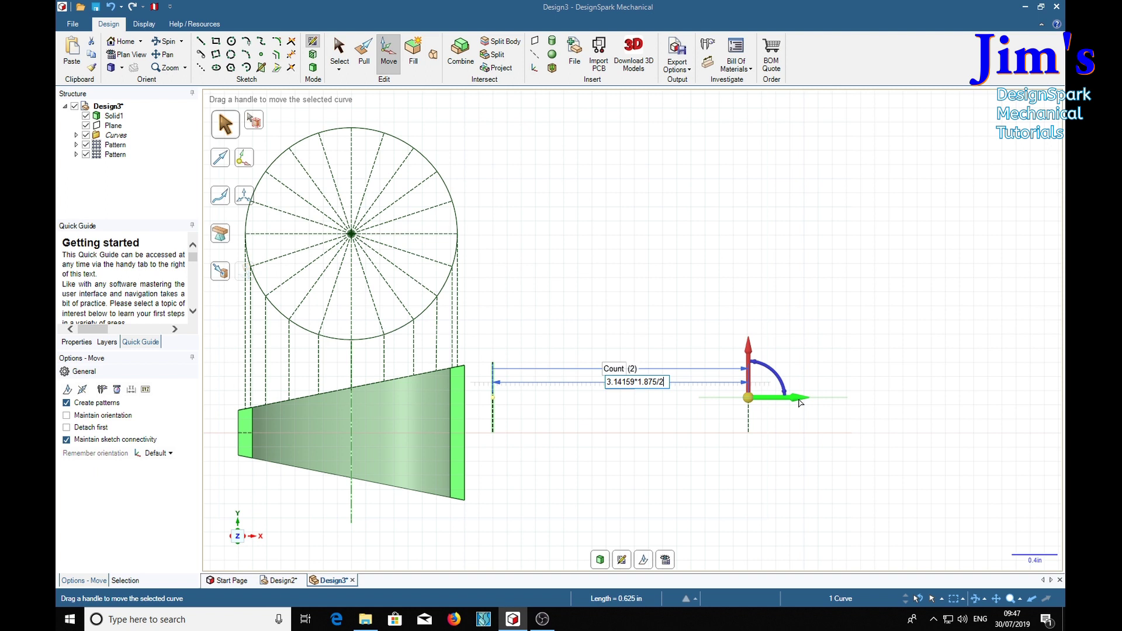
{"action": "key", "text": "Tab"}
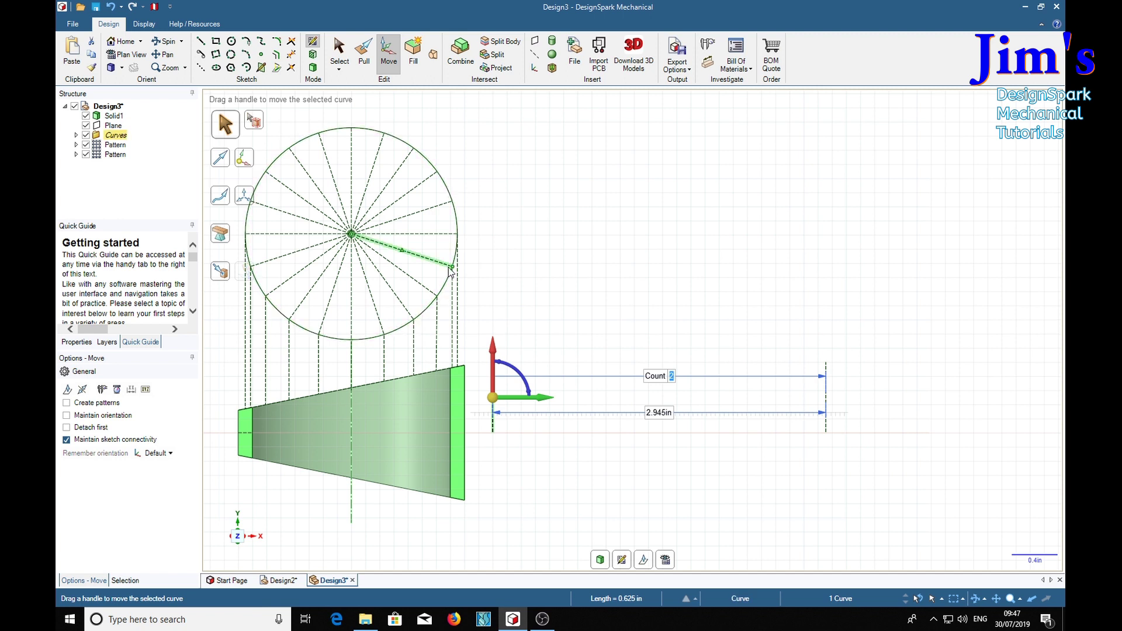
{"action": "type", "text": "11"}
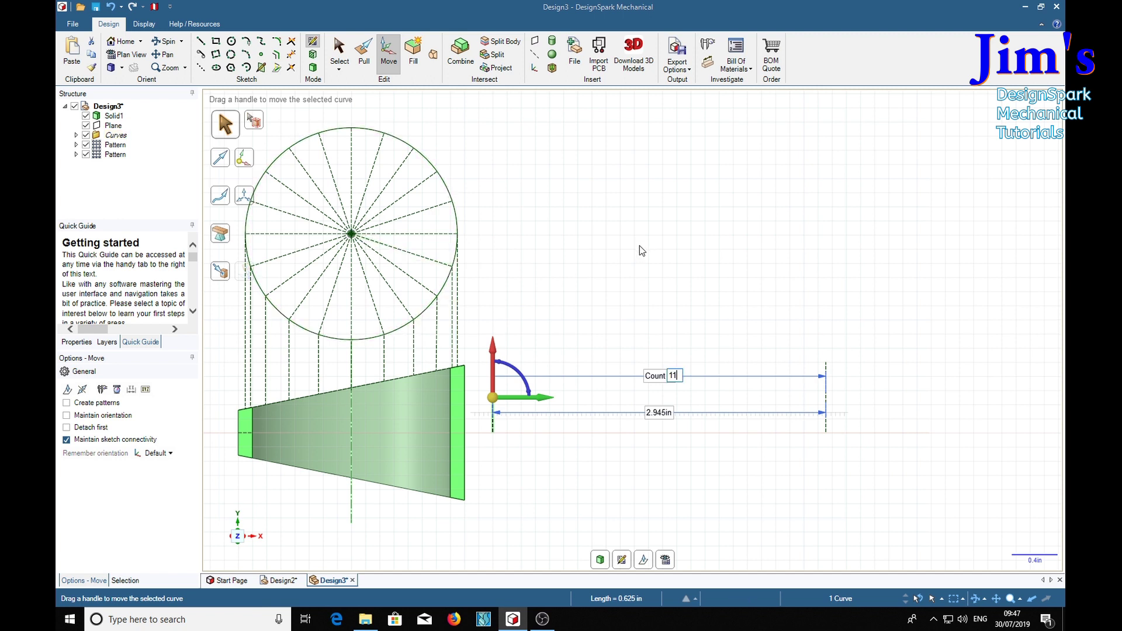
{"action": "key", "text": "Return"}
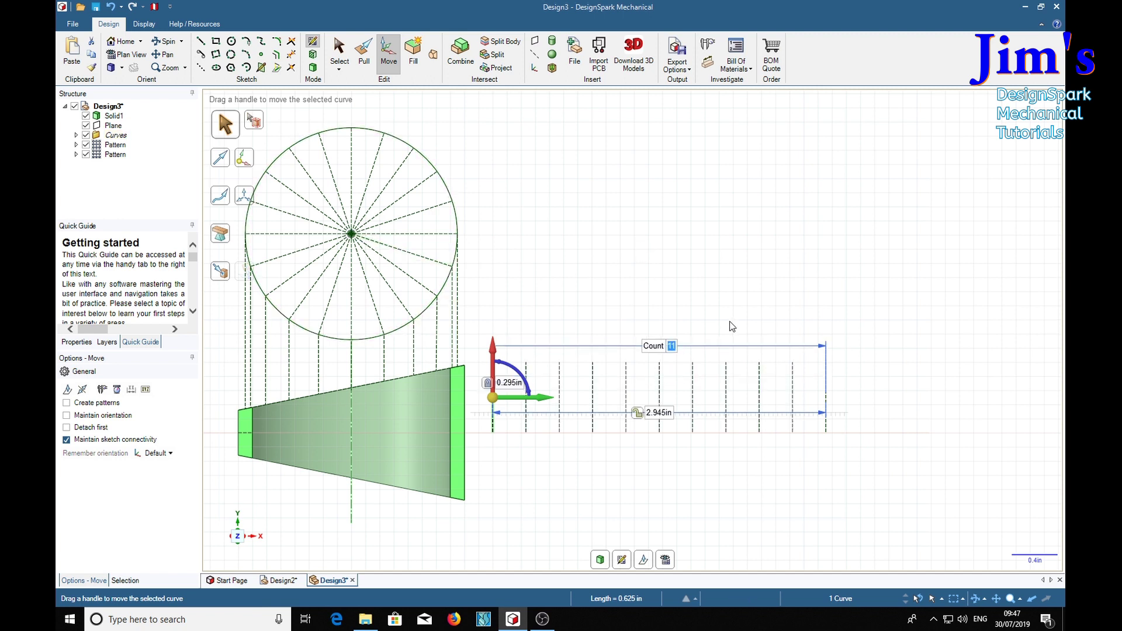
{"action": "key", "text": "Escape"}
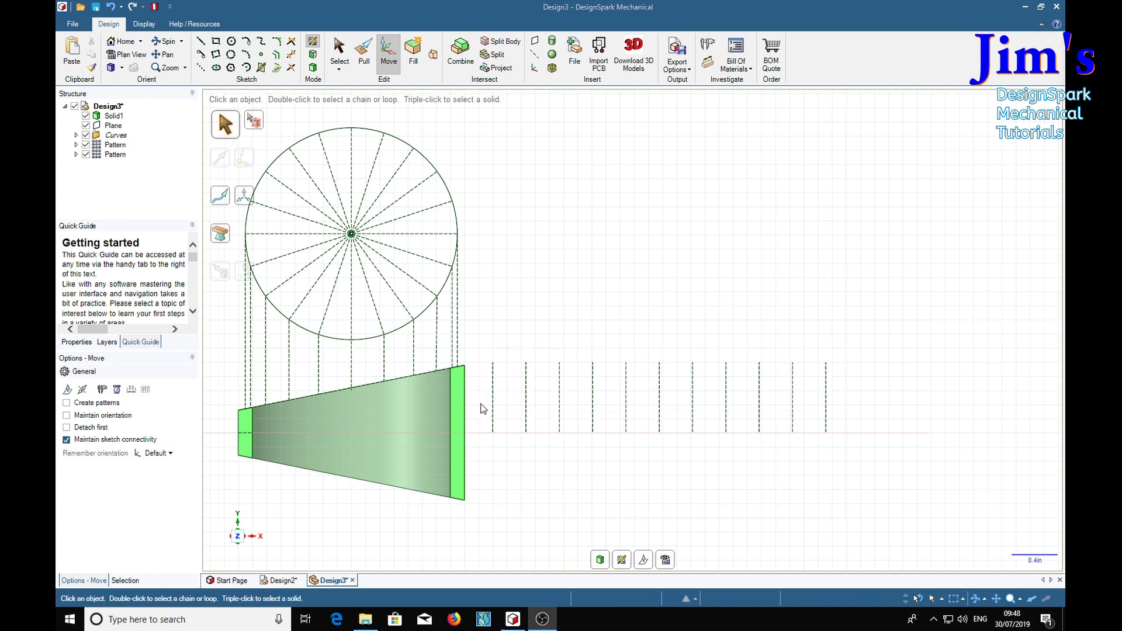
{"action": "scroll", "coordinate": [482, 409], "scroll_direction": "up", "scroll_amount": 1}
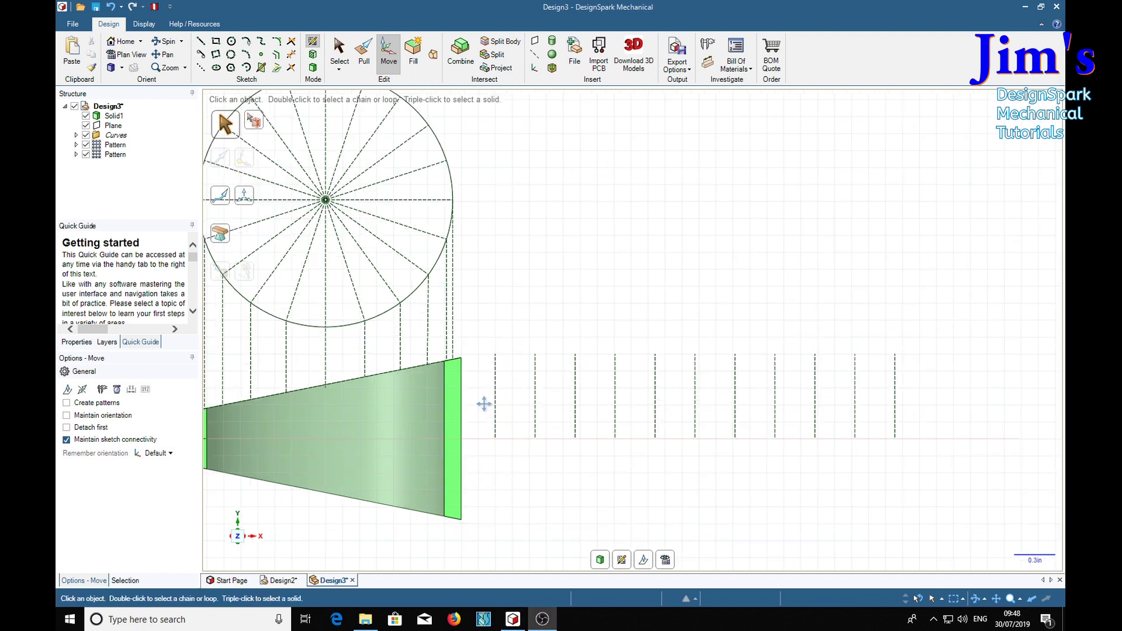
{"action": "middle_click_drag", "start_coordinate": [483, 402], "coordinate": [502, 404], "text": "shift"}
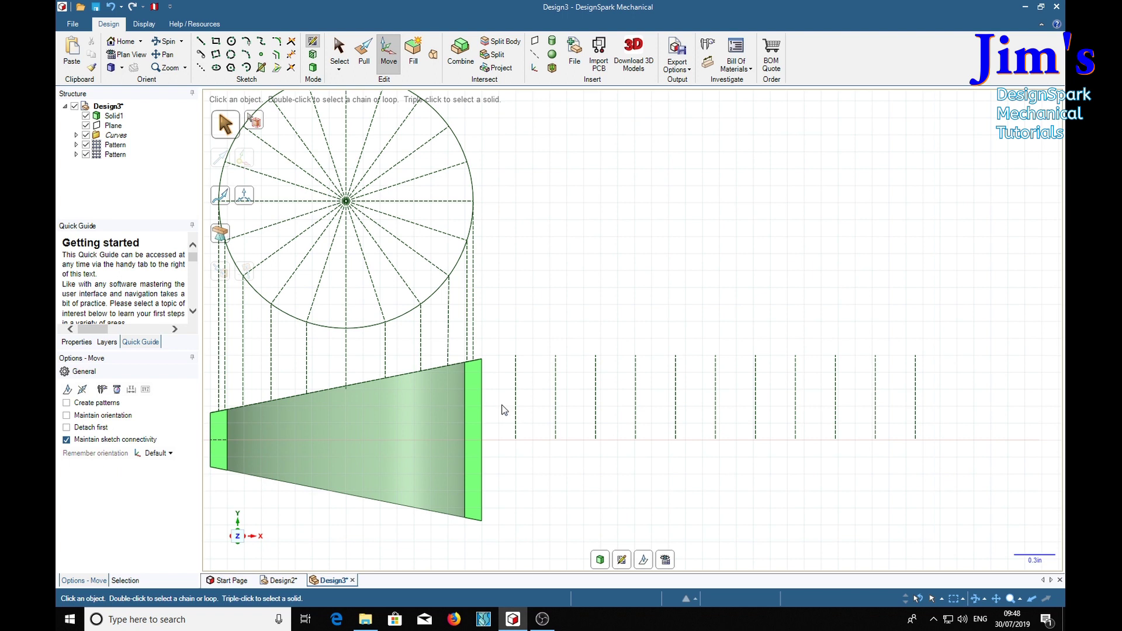
{"action": "scroll", "coordinate": [505, 409], "scroll_direction": "up", "scroll_amount": 1}
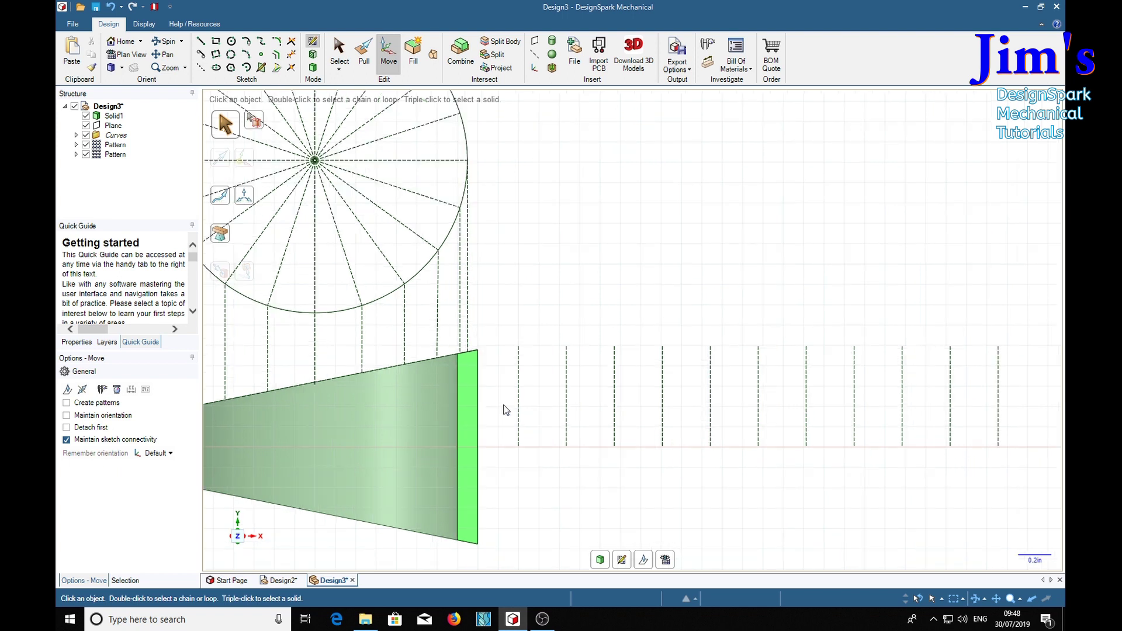
{"action": "middle_click_drag", "start_coordinate": [506, 410], "coordinate": [552, 403], "text": "shift"}
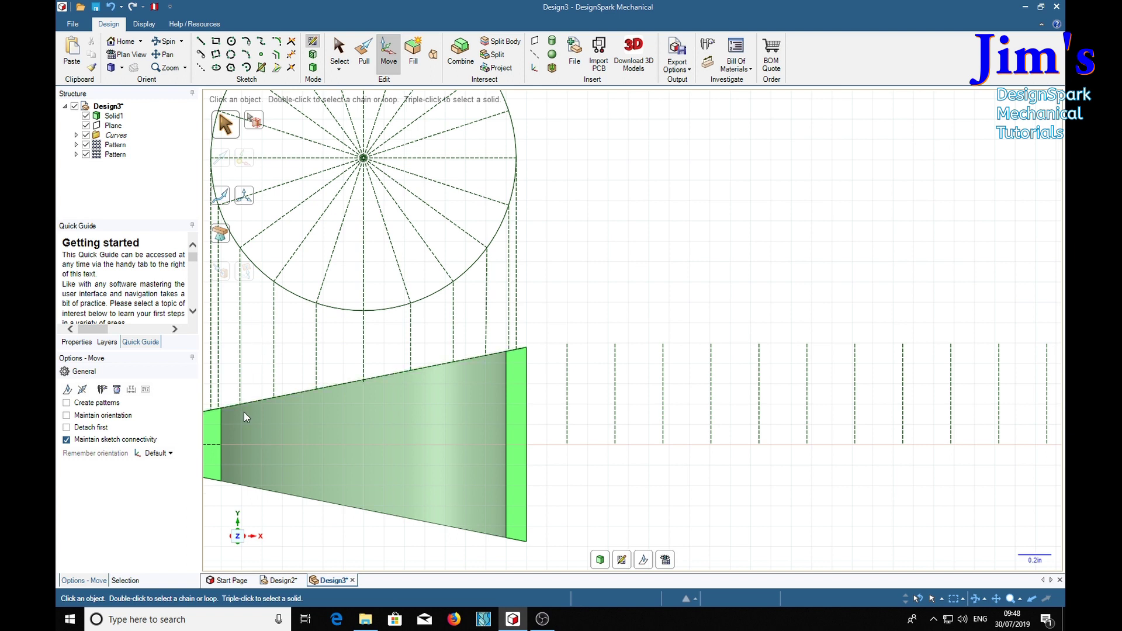
Draw the first three horizontal transfer lines from the pipe's sloping top edge to the vertical lines.
{"action": "key", "text": "l"}
{"action": "left_click", "coordinate": [213, 410]}
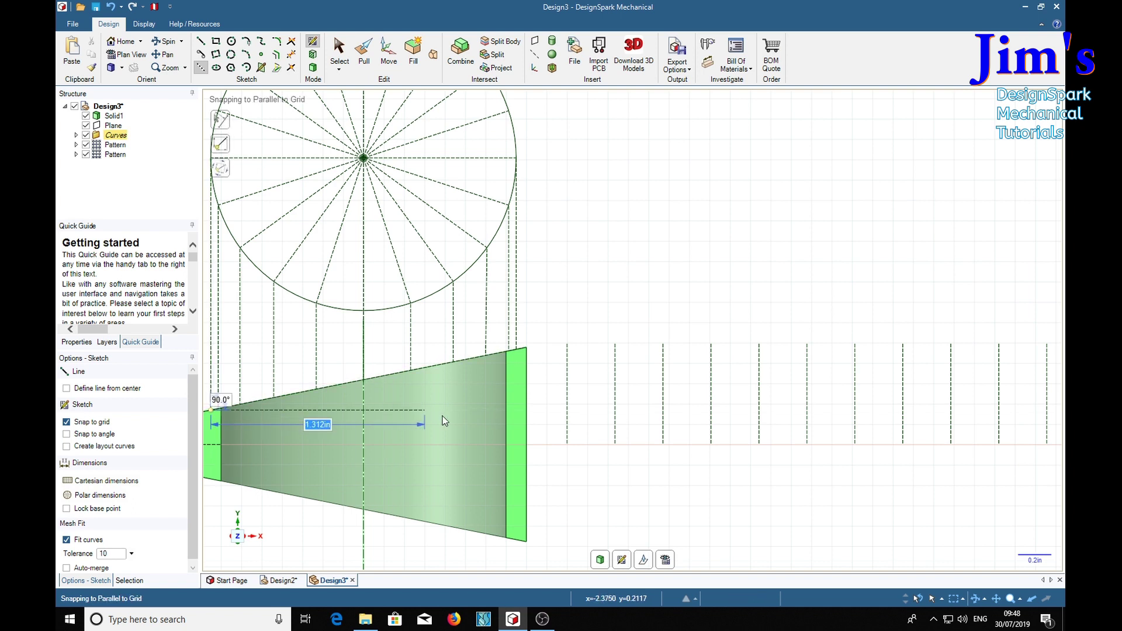
{"action": "left_click", "coordinate": [568, 410]}
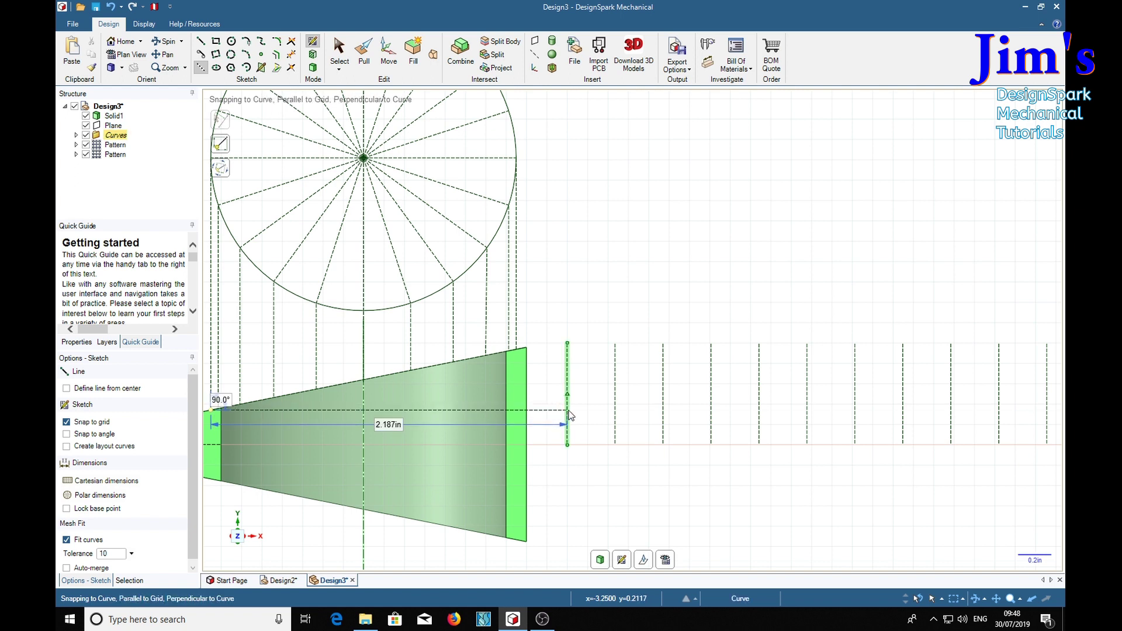
{"action": "left_click", "coordinate": [219, 409]}
{"action": "left_click", "coordinate": [241, 402]}
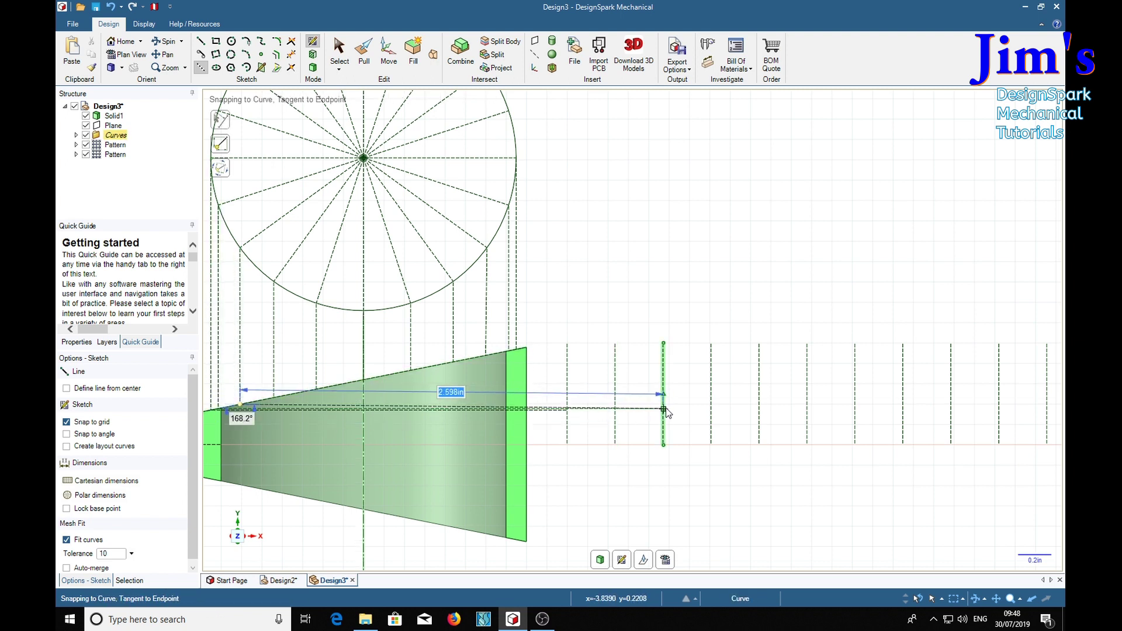
{"action": "left_click", "coordinate": [663, 408]}
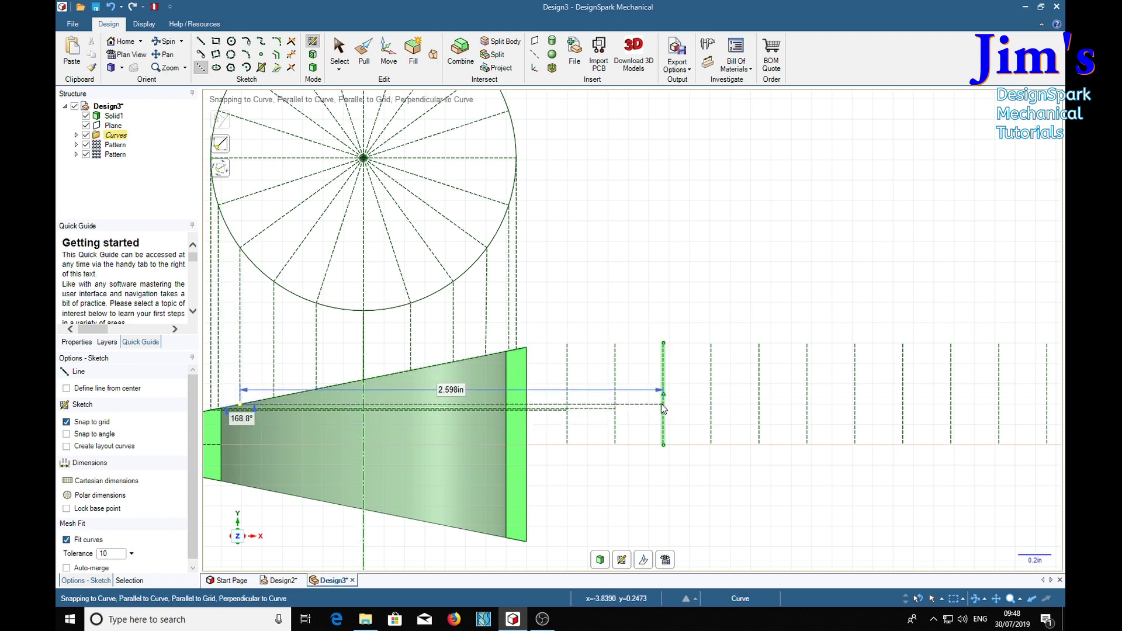
{"action": "left_click", "coordinate": [322, 396]}
Draw the remaining horizontal transfer lines from the sloping edge out to the last vertical line.
{"action": "left_click", "coordinate": [758, 389]}
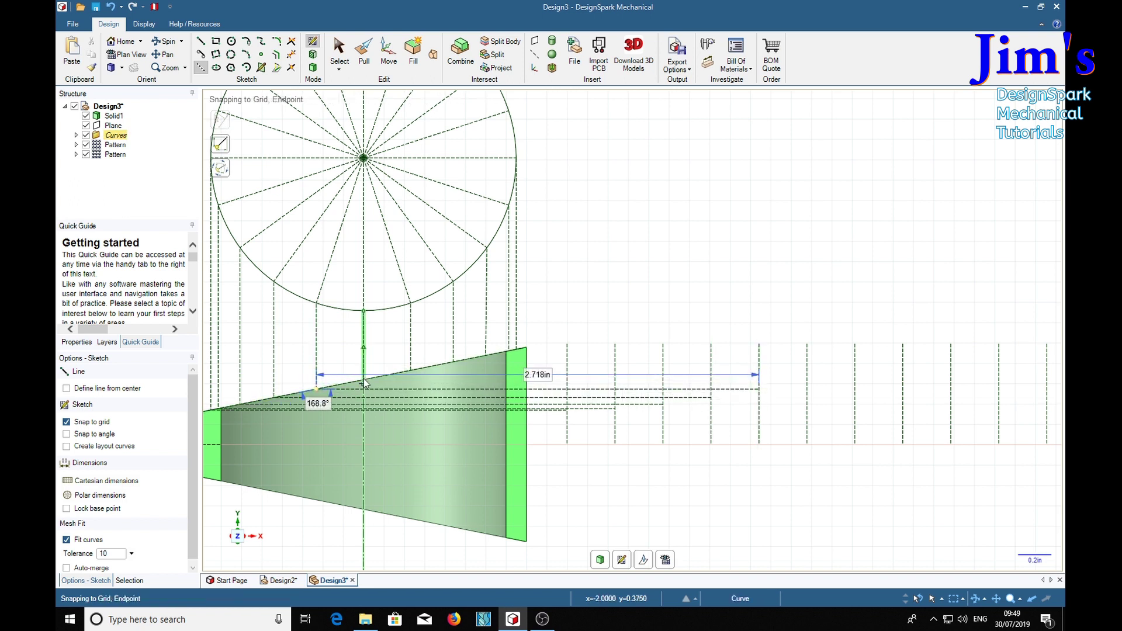
{"action": "scroll", "coordinate": [368, 382], "scroll_direction": "up", "scroll_amount": 6}
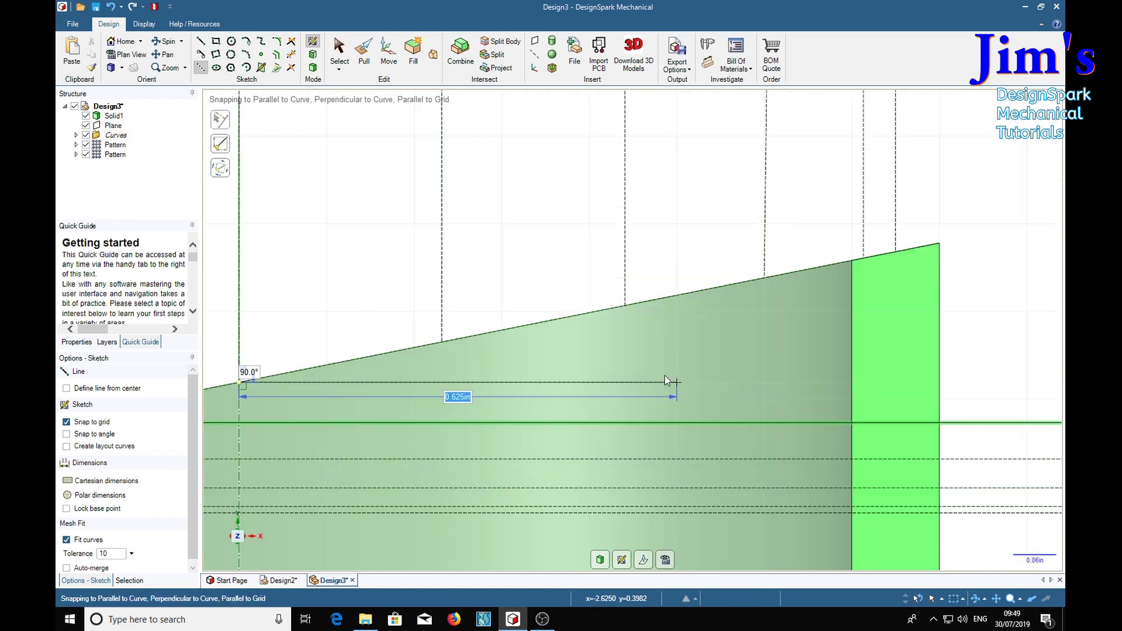
{"action": "scroll", "coordinate": [665, 380], "scroll_direction": "down", "scroll_amount": 6}
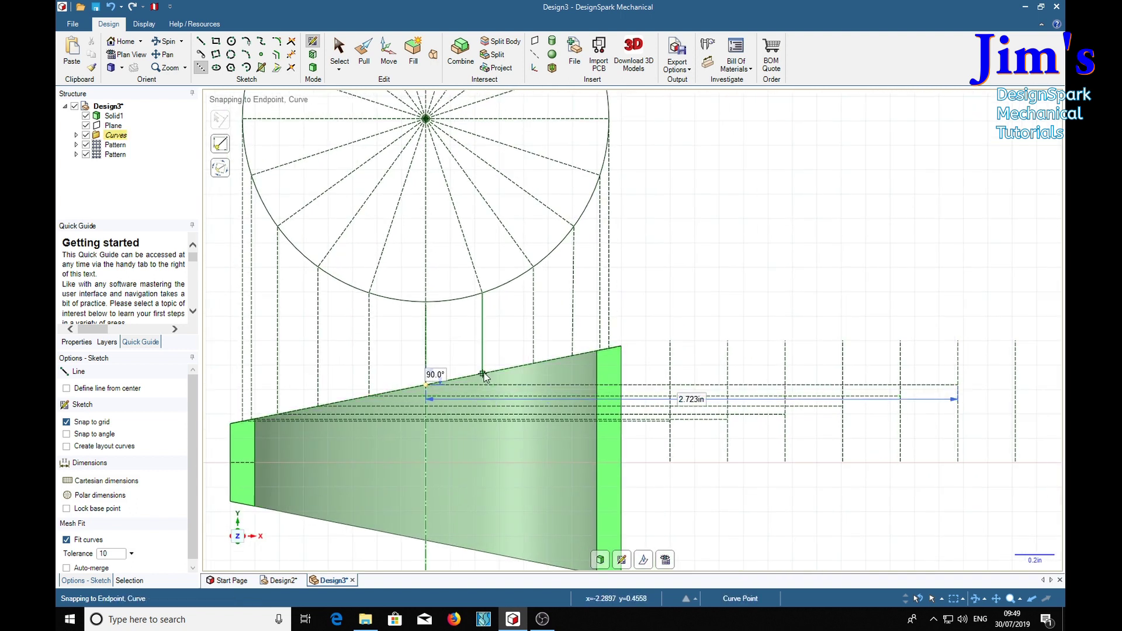
{"action": "left_click", "coordinate": [534, 365]}
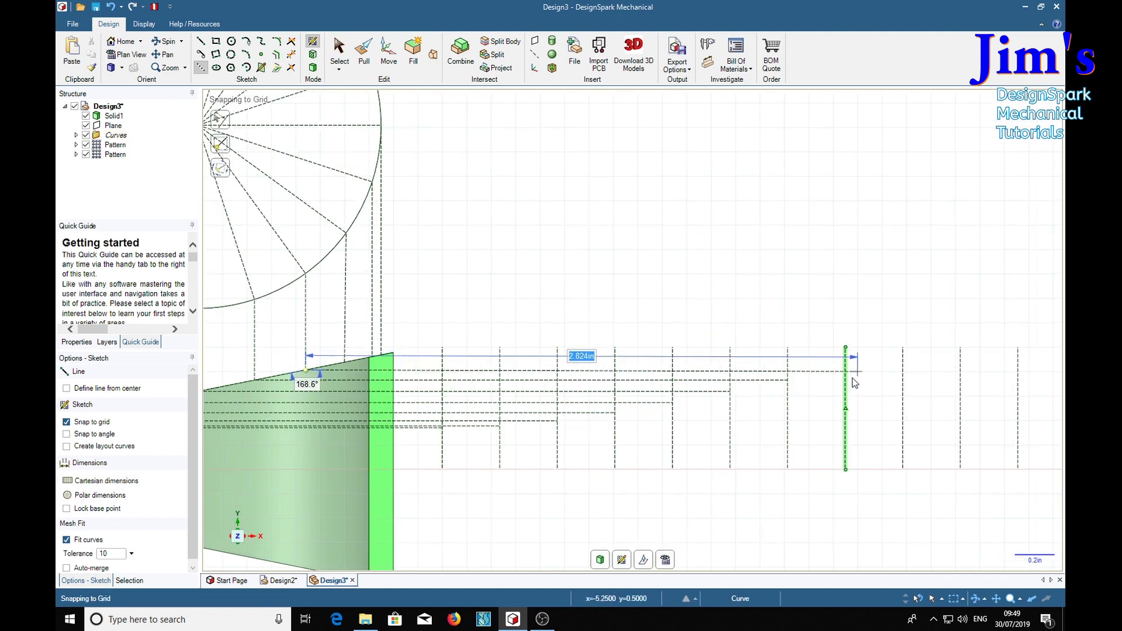
{"action": "left_click", "coordinate": [849, 373]}
{"action": "left_click", "coordinate": [344, 362]}
{"action": "left_click", "coordinate": [903, 362]}
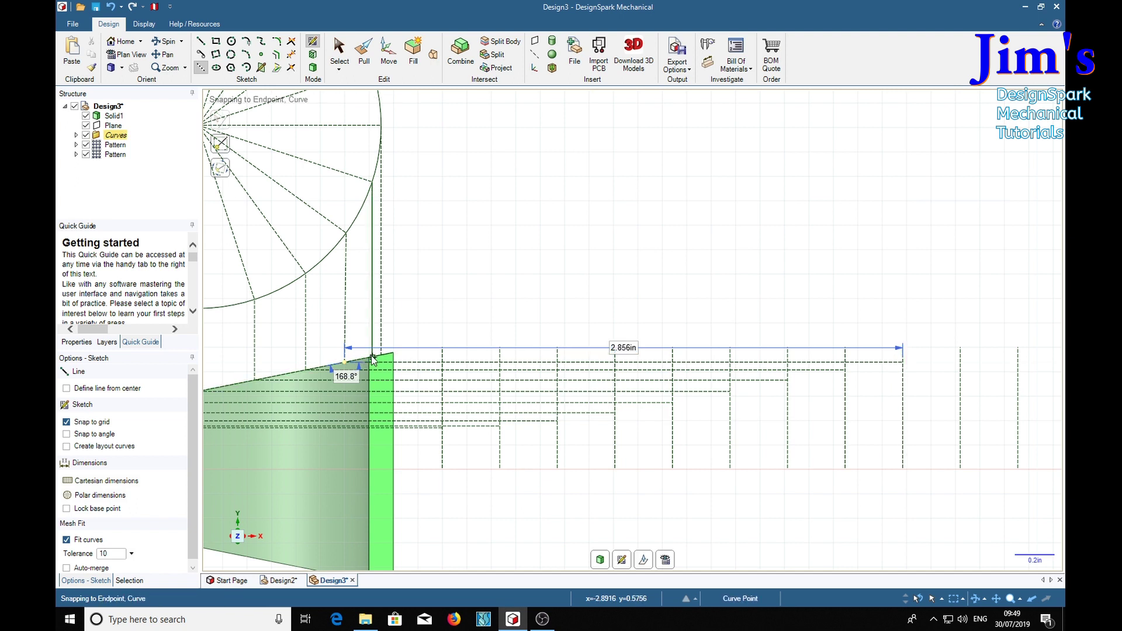
{"action": "left_click", "coordinate": [373, 356]}
{"action": "left_click", "coordinate": [960, 356]}
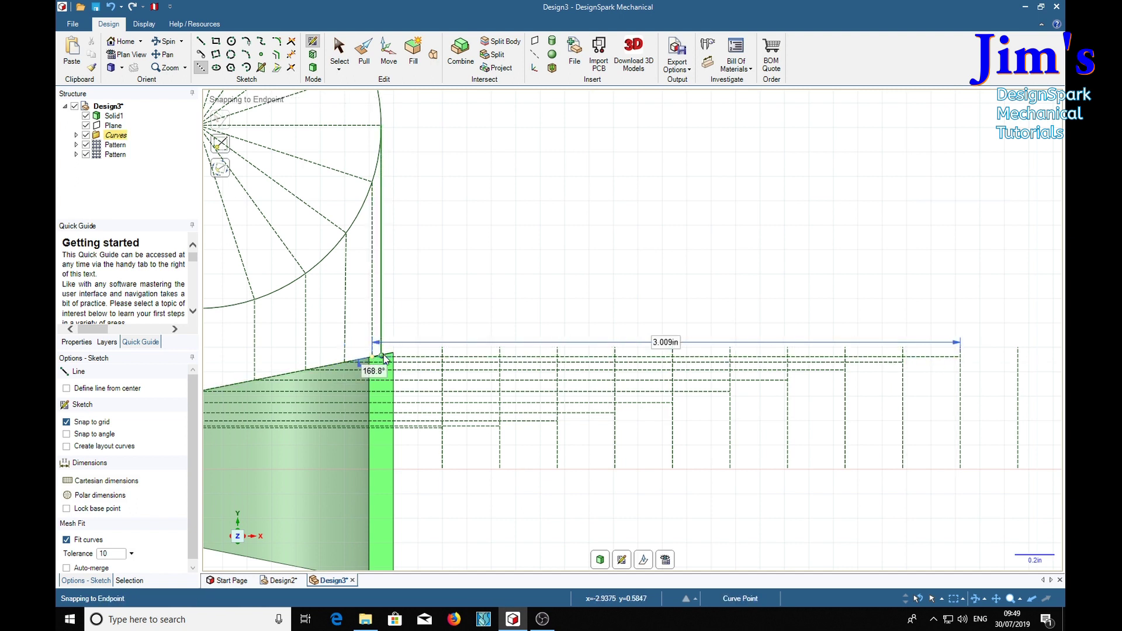
{"action": "scroll", "coordinate": [351, 358], "scroll_direction": "up", "scroll_amount": 3}
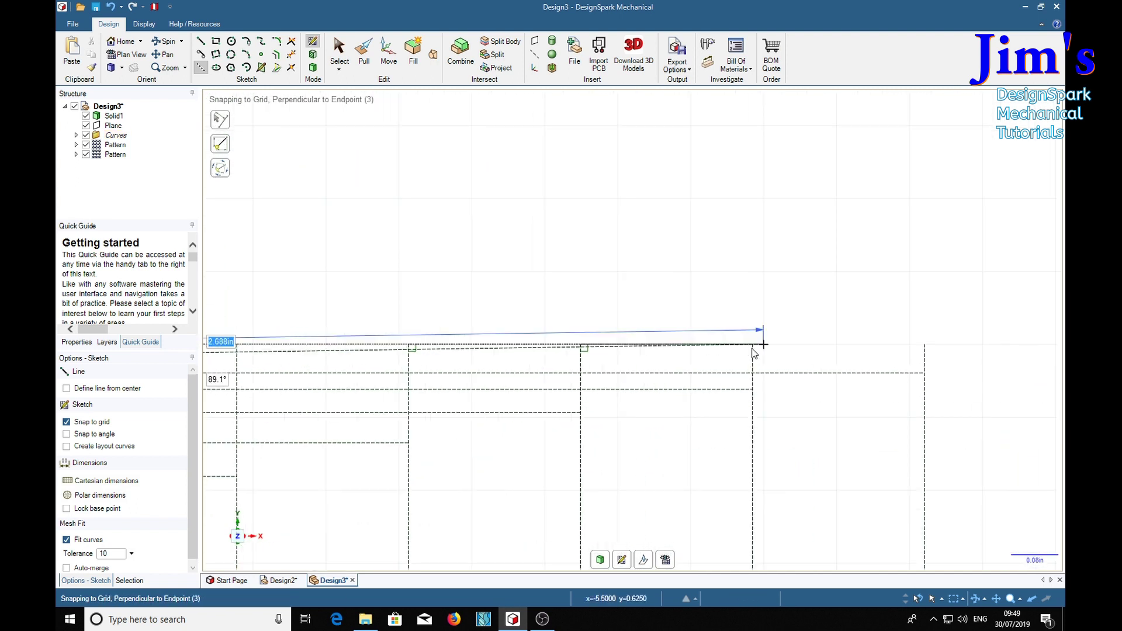
{"action": "scroll", "coordinate": [605, 345], "scroll_direction": "up", "scroll_amount": 1}
{"action": "scroll", "coordinate": [561, 281], "scroll_direction": "up", "scroll_amount": 1}
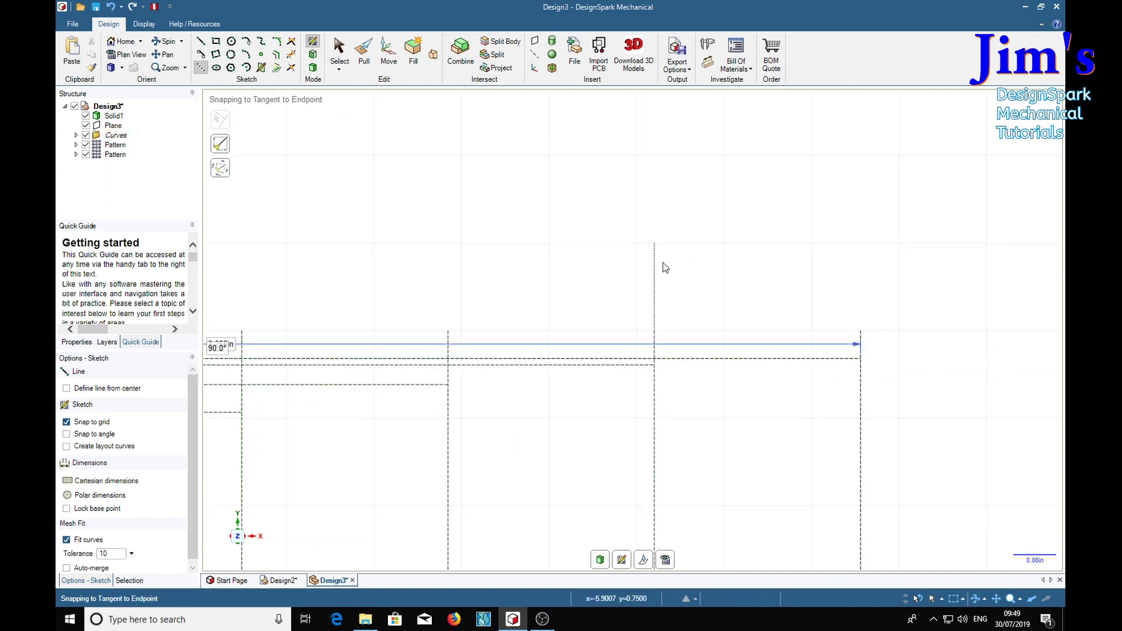
{"action": "scroll", "coordinate": [665, 268], "scroll_direction": "down", "scroll_amount": 4}
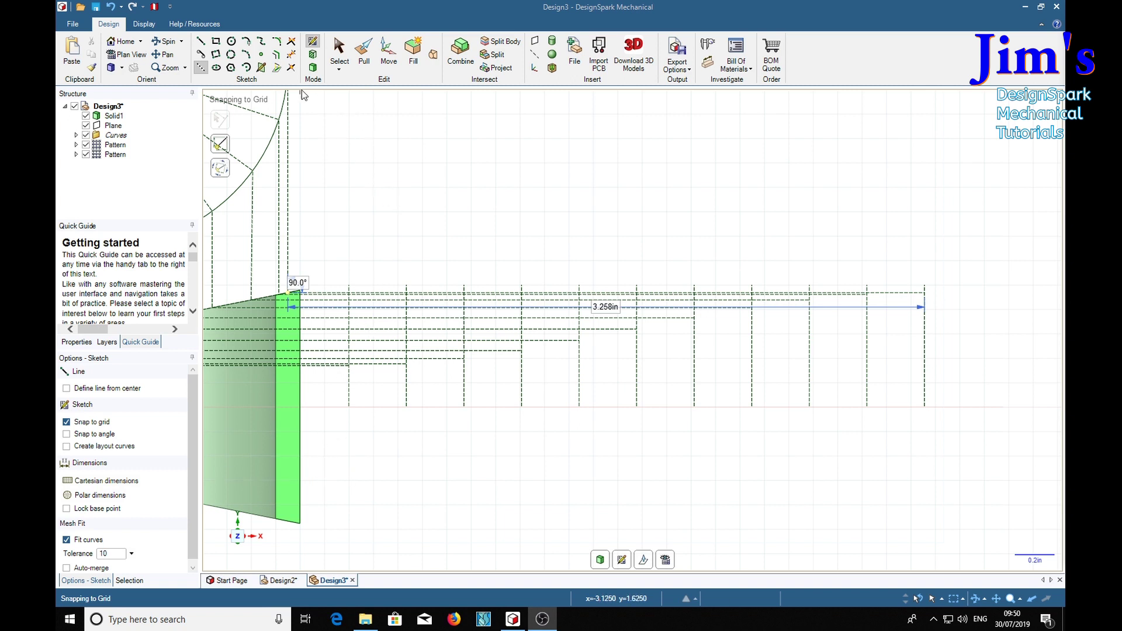
Trim the first leftover horizontal segments and several excess vertical line pieces.
{"action": "left_click", "coordinate": [291, 54]}
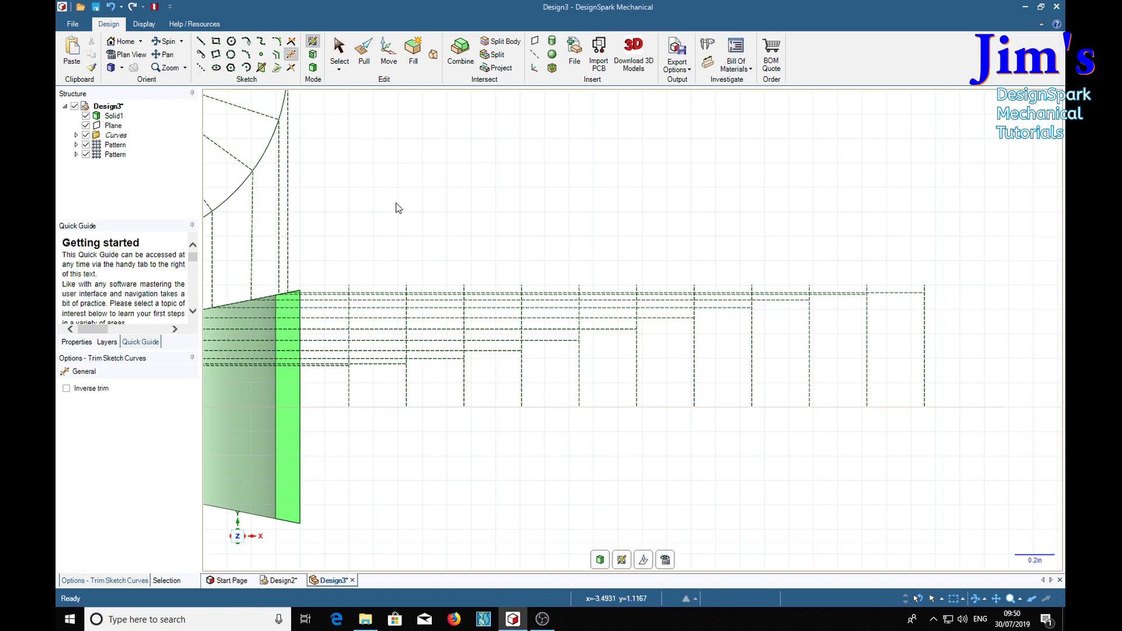
{"action": "scroll", "coordinate": [342, 367], "scroll_direction": "up", "scroll_amount": 4}
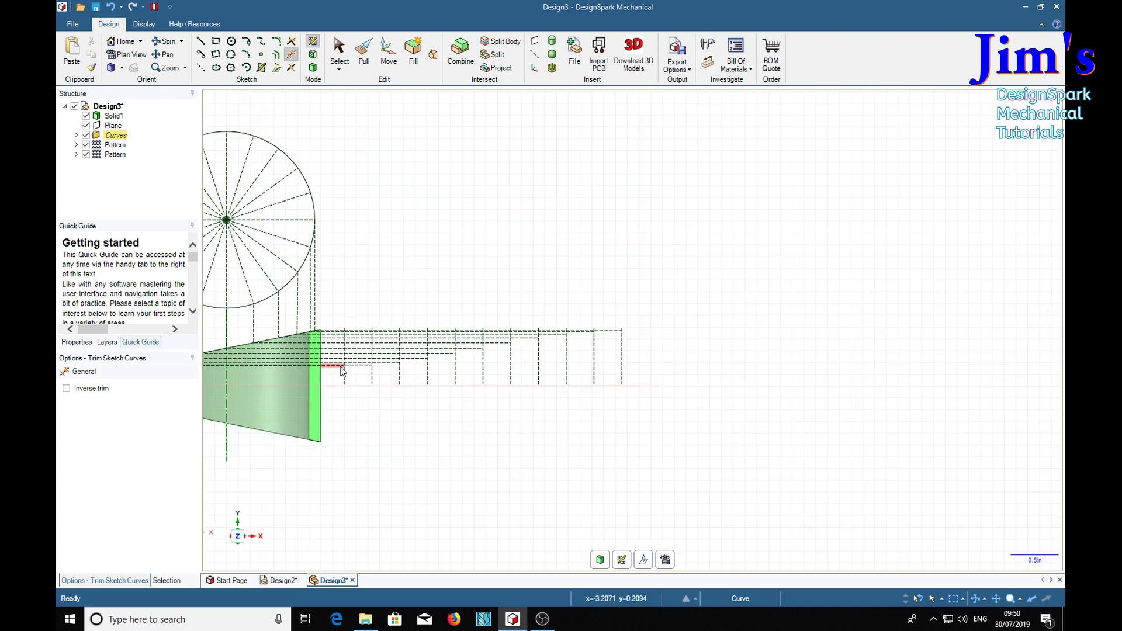
{"action": "scroll", "coordinate": [343, 367], "scroll_direction": "up", "scroll_amount": 4}
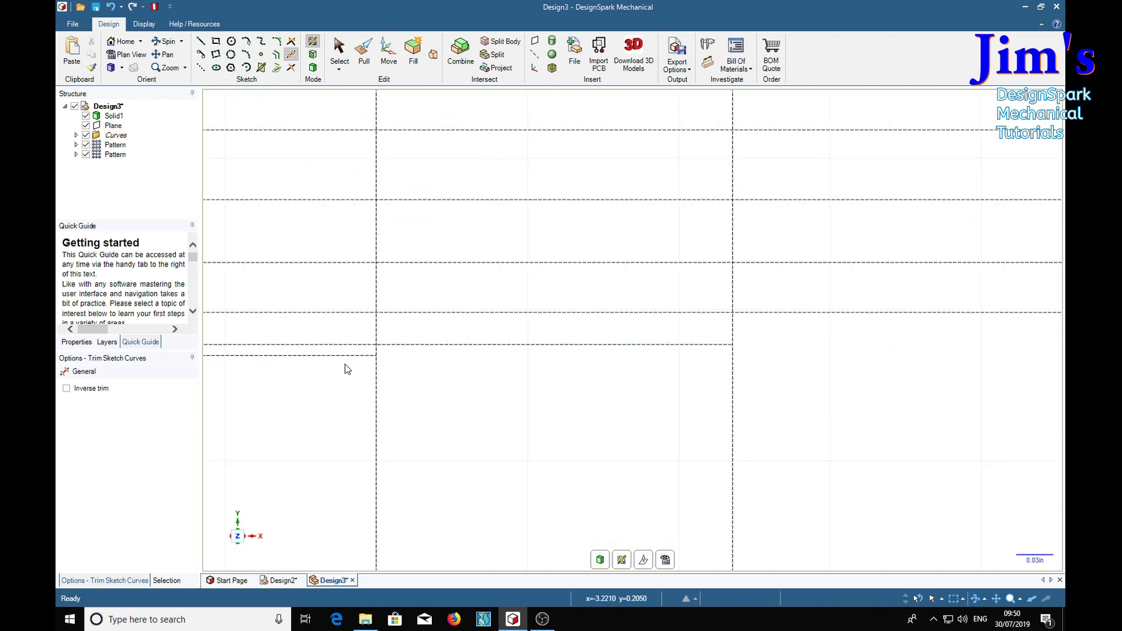
{"action": "left_click", "coordinate": [376, 351]}
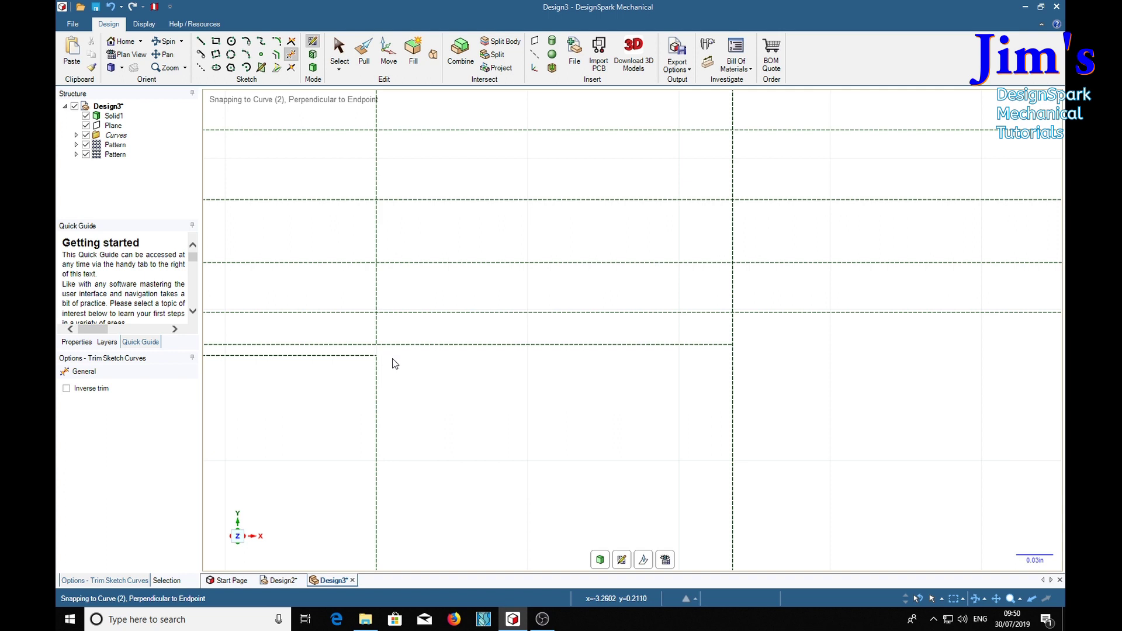
{"action": "left_click", "coordinate": [358, 357]}
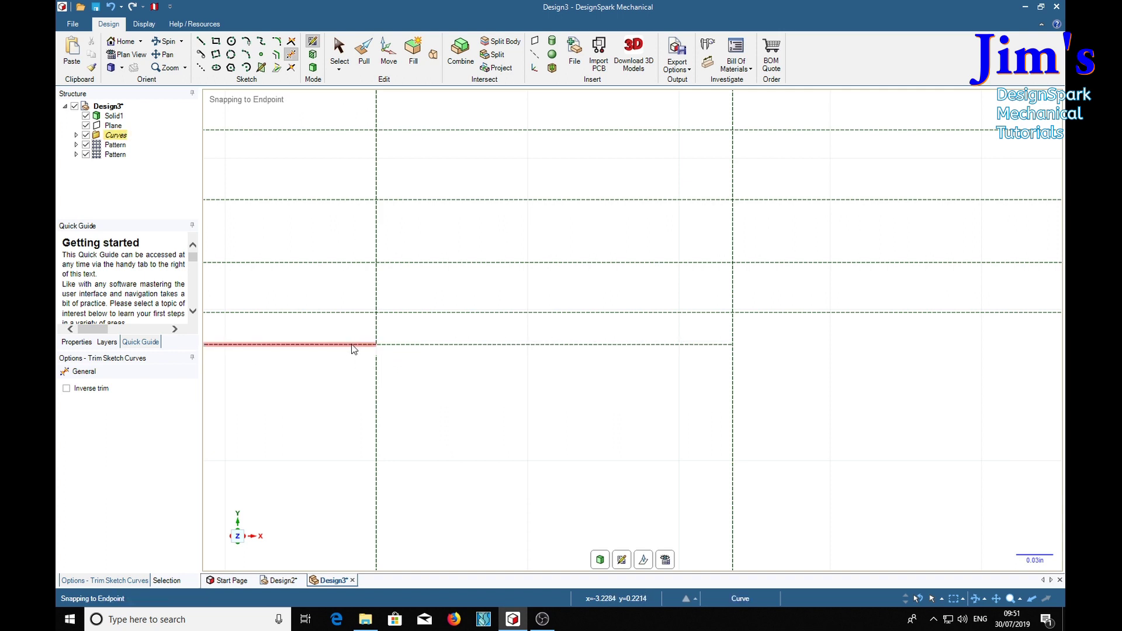
{"action": "left_click", "coordinate": [354, 347]}
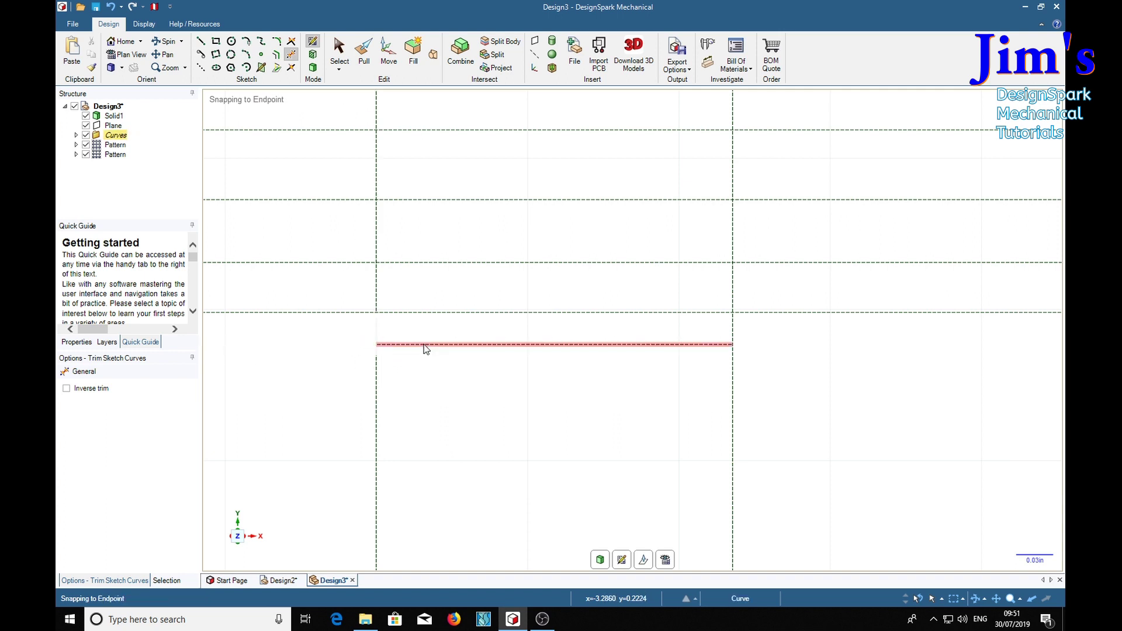
{"action": "left_click", "coordinate": [676, 346]}
{"action": "left_click", "coordinate": [733, 292]}
{"action": "left_click", "coordinate": [732, 234]}
{"action": "left_click", "coordinate": [376, 234]}
{"action": "left_click", "coordinate": [377, 290]}
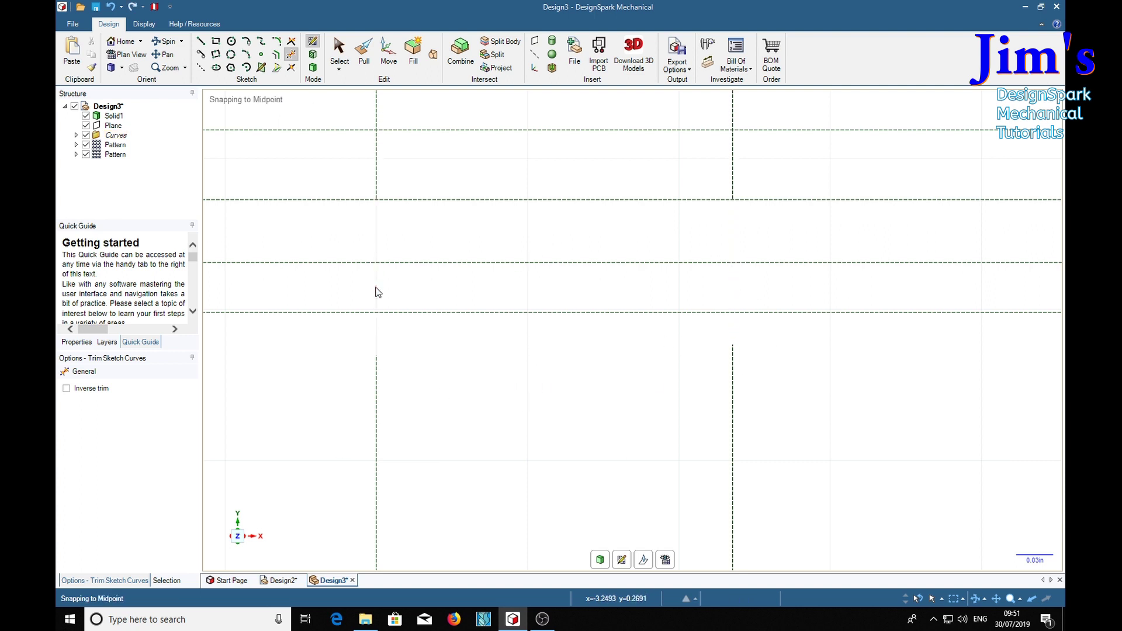
Undo the last five trims to restore the vertical line pieces.
{"action": "key", "text": "ctrl+z"}
{"action": "key", "text": "ctrl+z"}
{"action": "key", "text": "ctrl+z"}
{"action": "key", "text": "ctrl+z"}
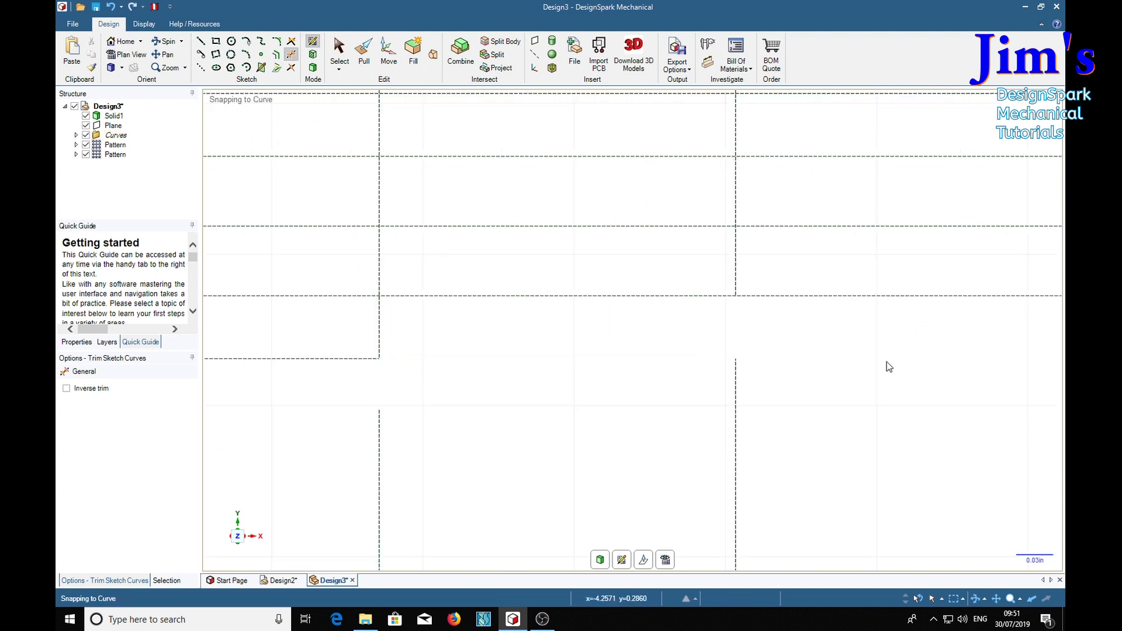
{"action": "key", "text": "ctrl+z"}
{"action": "key", "text": "ctrl+z"}
{"action": "key", "text": "ctrl+z"}
{"action": "key", "text": "ctrl+z"}
{"action": "key", "text": "ctrl+z"}
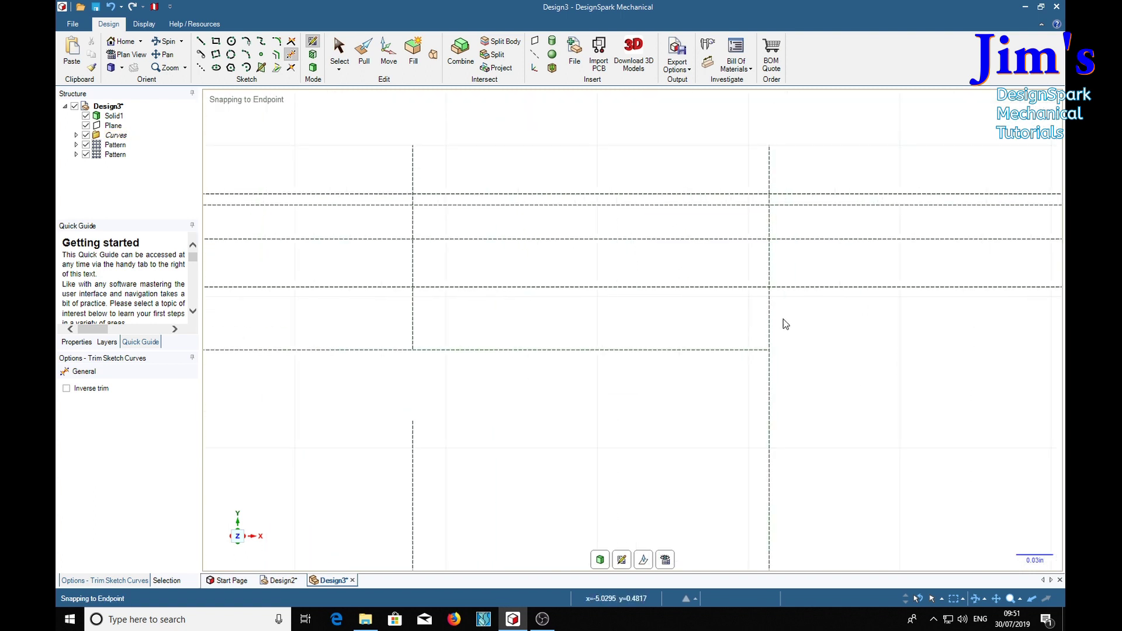
{"action": "key", "text": "ctrl+z"}
{"action": "key", "text": "ctrl+z"}
{"action": "key", "text": "ctrl+z"}
{"action": "key", "text": "ctrl+z"}
{"action": "key", "text": "ctrl+z"}
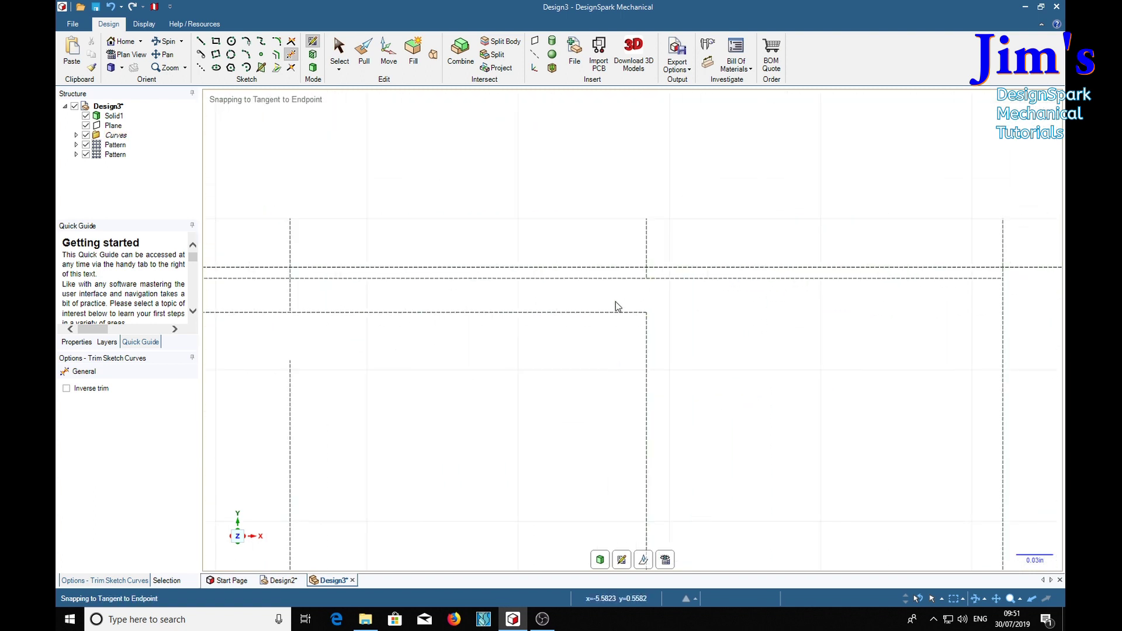
{"action": "key", "text": "ctrl+z"}
{"action": "key", "text": "ctrl+z"}
{"action": "key", "text": "ctrl+z"}
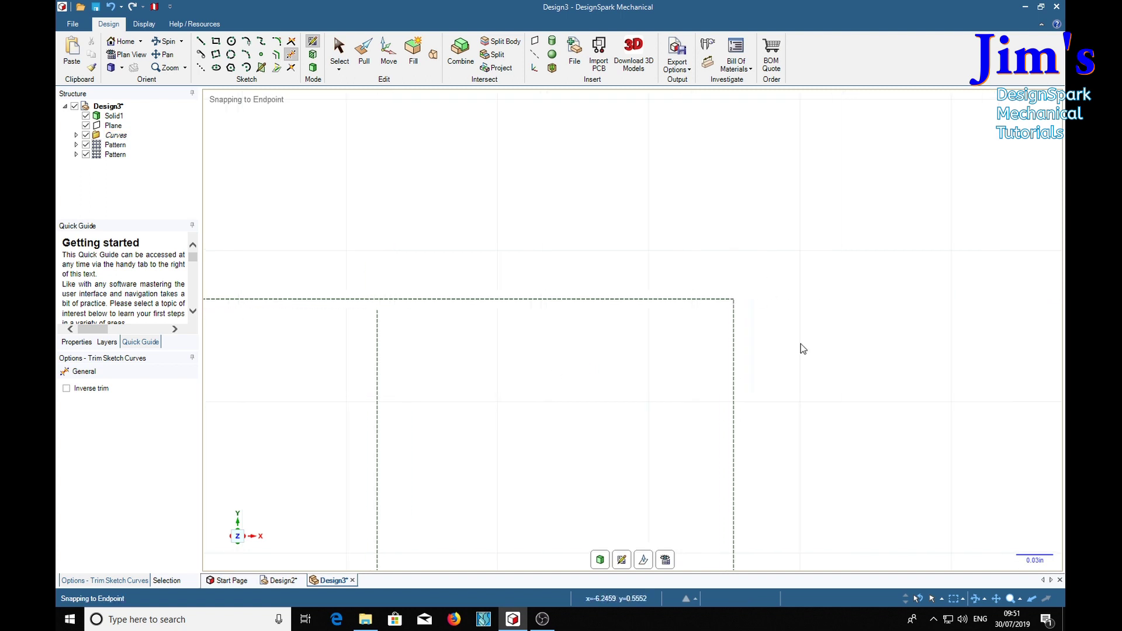
{"action": "key", "text": "ctrl+z"}
{"action": "key", "text": "ctrl+z"}
{"action": "key", "text": "ctrl+z"}
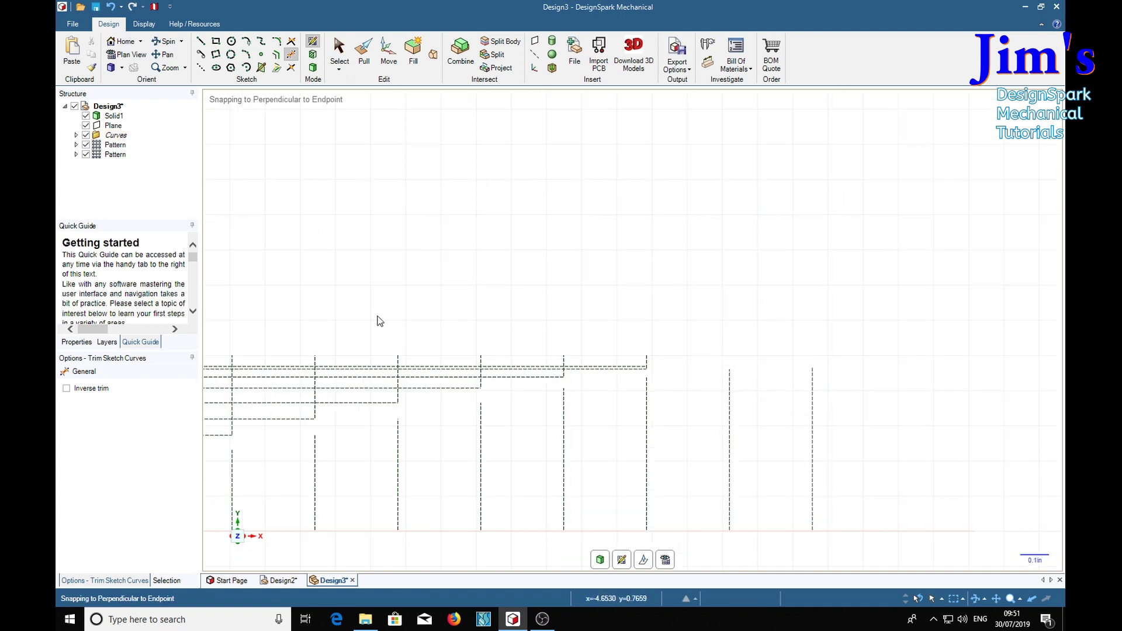
Trim the remaining dashed horizontal segments, boxing over the last ones at once.
{"action": "left_click", "coordinate": [651, 373]}
{"action": "left_click", "coordinate": [646, 361]}
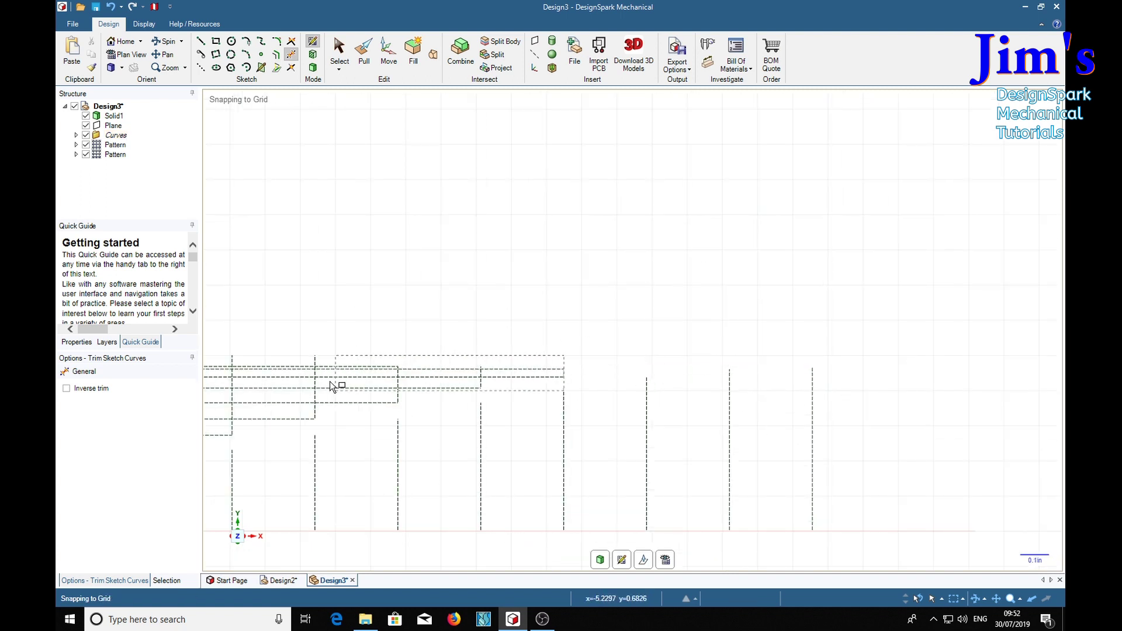
{"action": "left_click", "coordinate": [466, 373]}
{"action": "left_click", "coordinate": [564, 373]}
{"action": "left_click", "coordinate": [446, 377]}
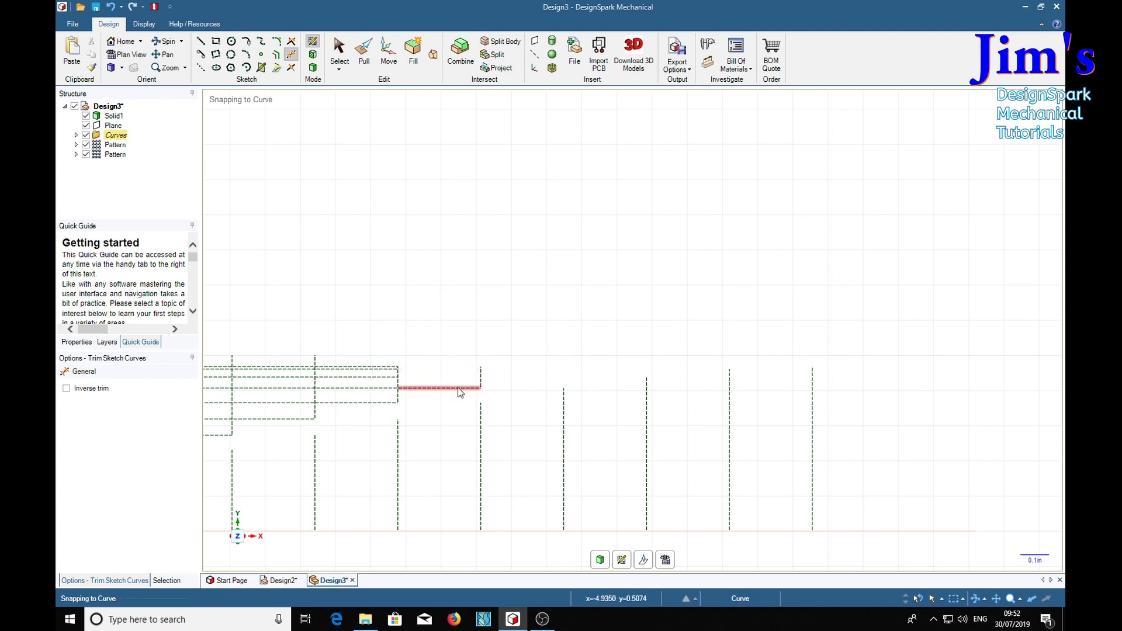
{"action": "left_click", "coordinate": [460, 388]}
{"action": "left_click", "coordinate": [231, 411]}
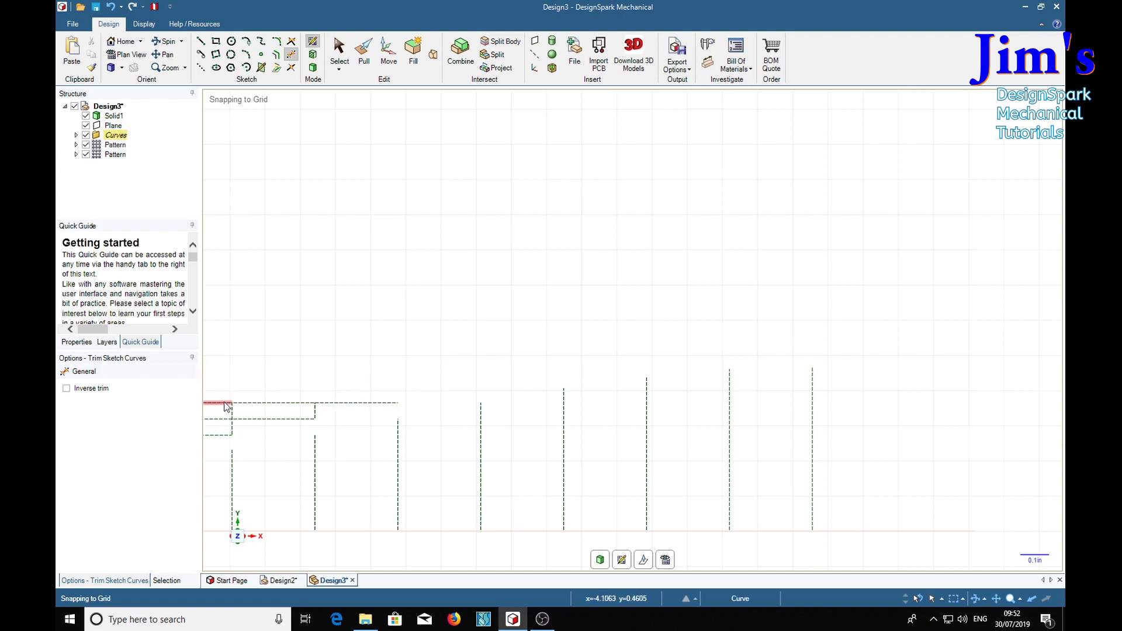
{"action": "left_click", "coordinate": [275, 403]}
{"action": "left_click", "coordinate": [277, 419]}
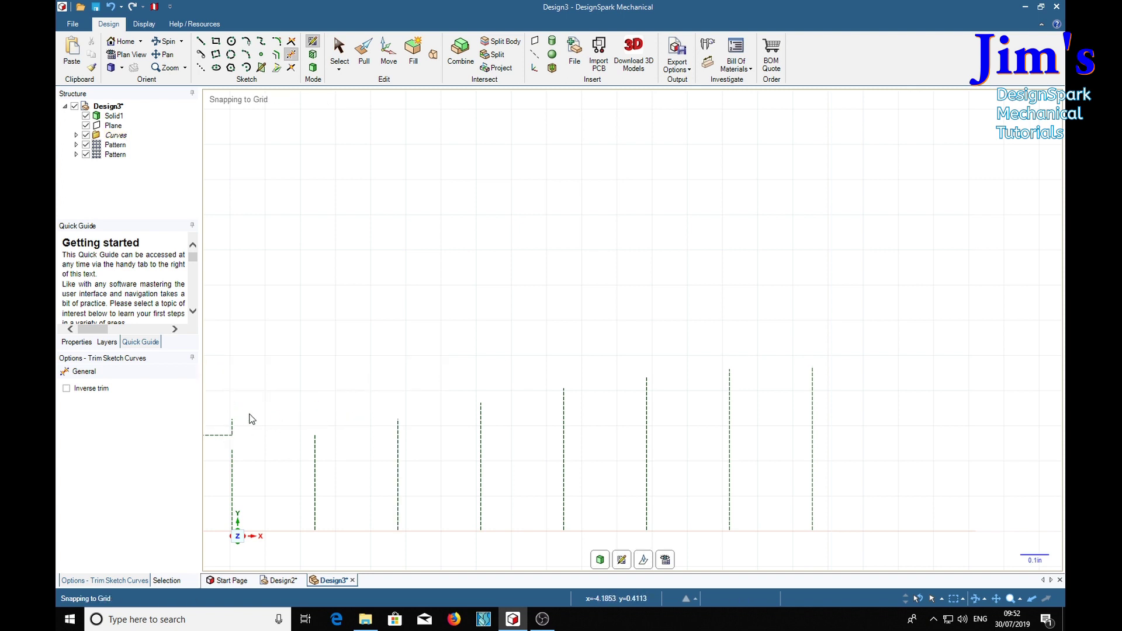
{"action": "left_click", "coordinate": [233, 436]}
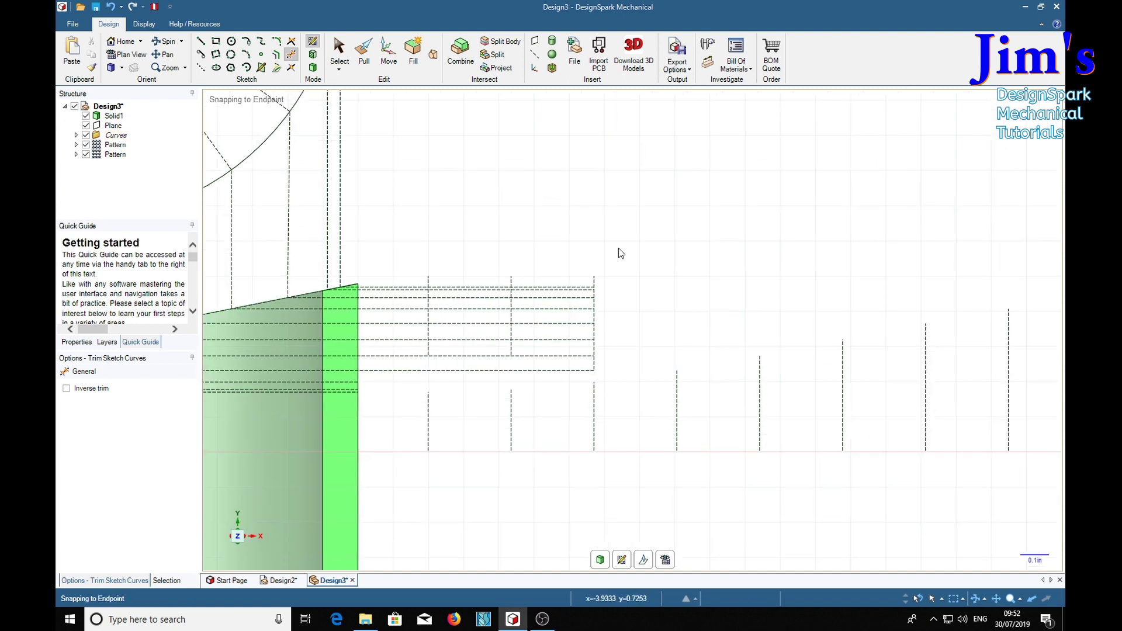
{"action": "left_click_drag", "start_coordinate": [602, 240], "coordinate": [381, 370]}
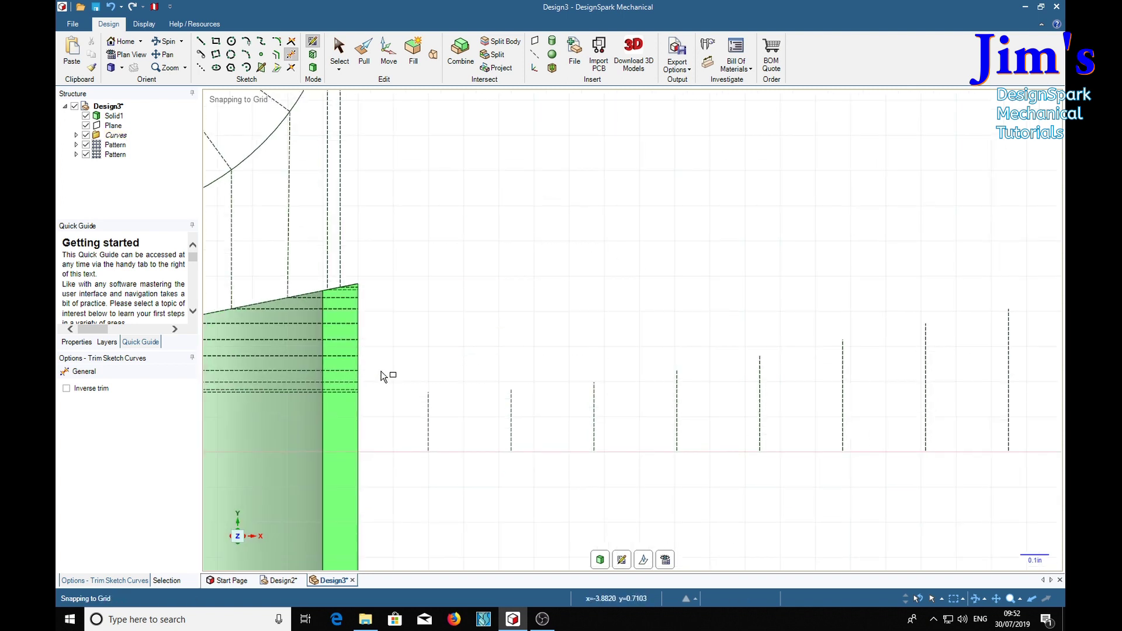
Draw a 6.000in horizontal baseline from the solid's right edge along the vertical lines' feet.
{"action": "scroll", "coordinate": [632, 426], "scroll_direction": "down", "scroll_amount": 2}
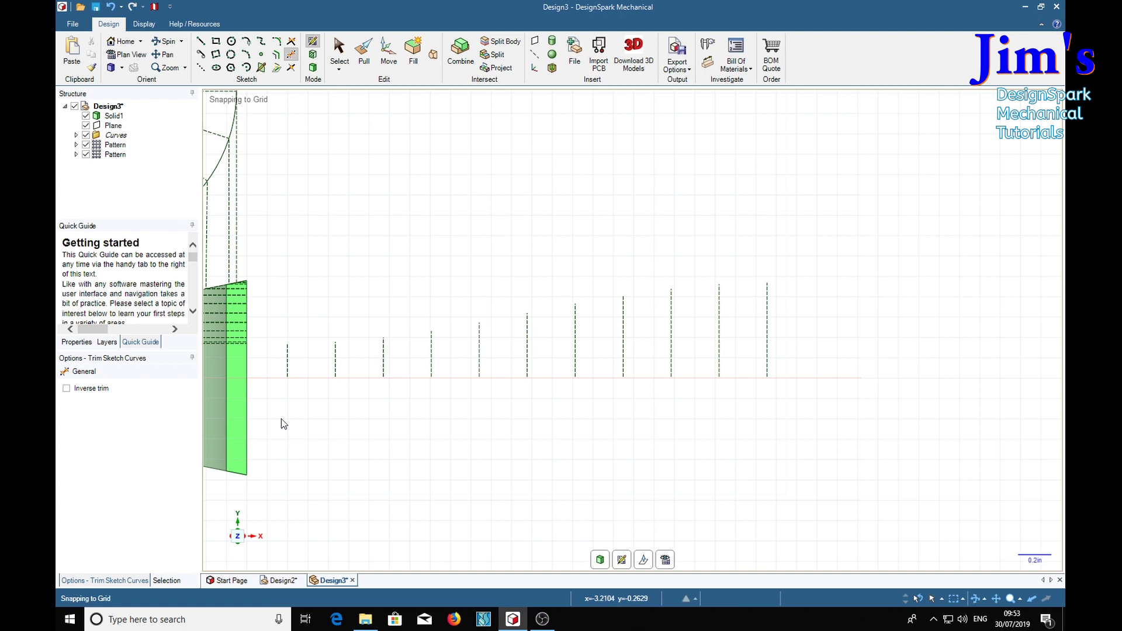
{"action": "key", "text": "l"}
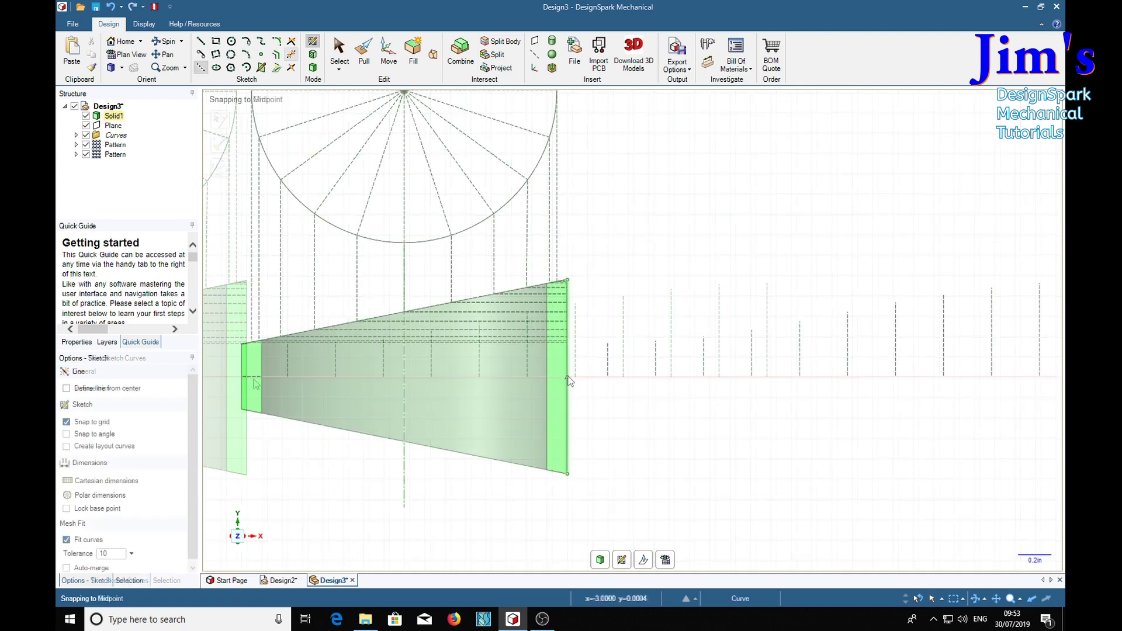
{"action": "left_click", "coordinate": [567, 377]}
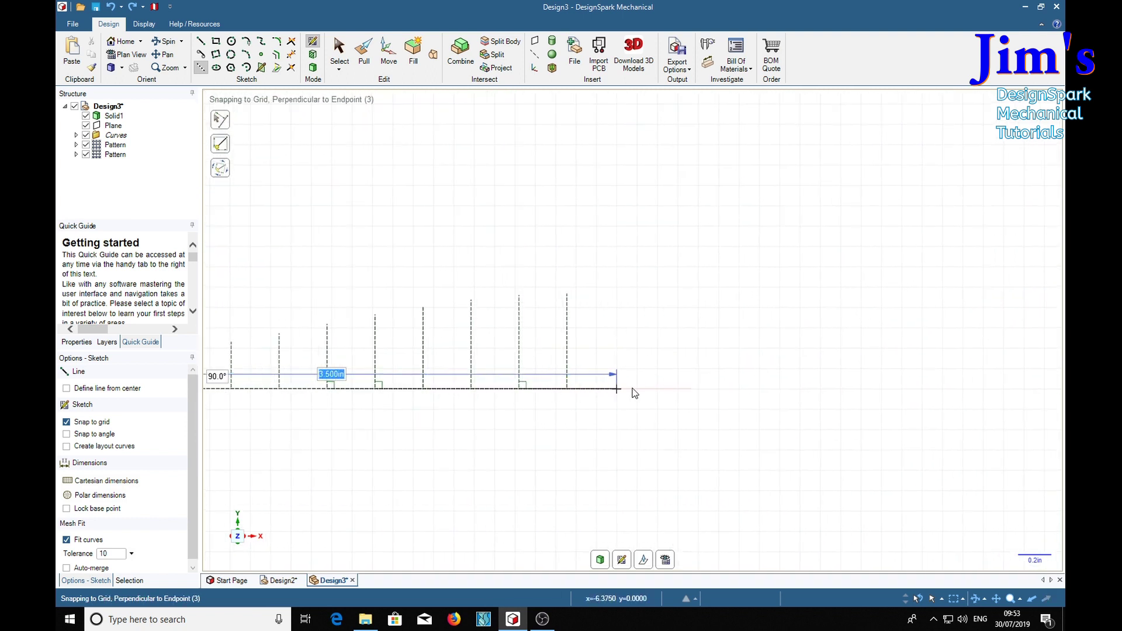
{"action": "left_click", "coordinate": [1018, 388]}
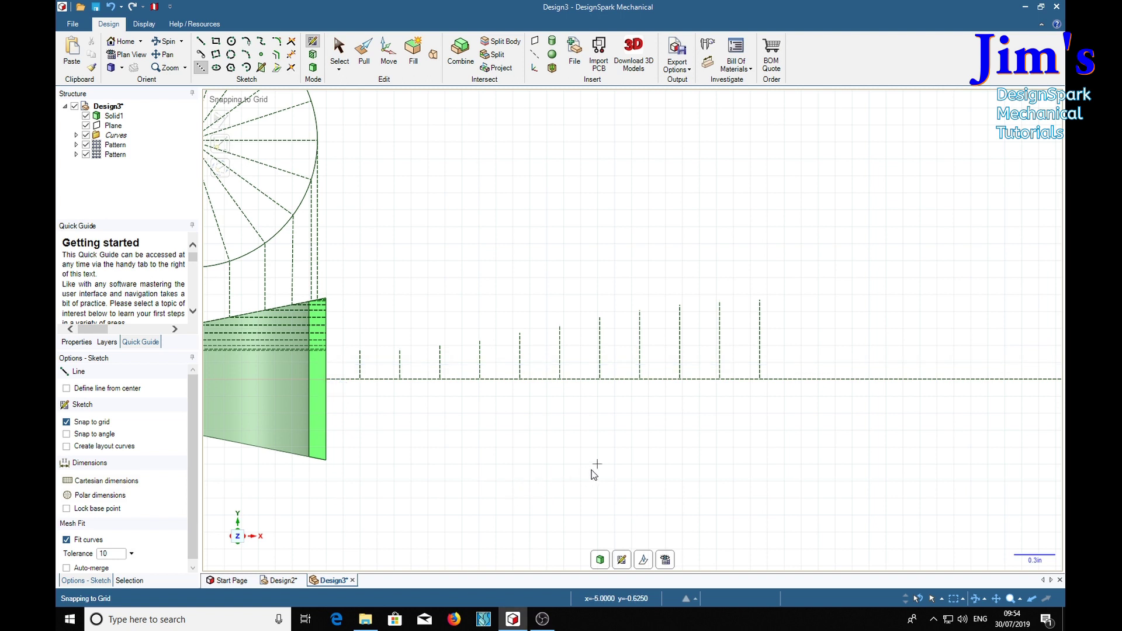
Set the 6.000in baseline and the tallest 0.585in vertical line as mirror lines.
{"action": "left_click", "coordinate": [340, 50]}
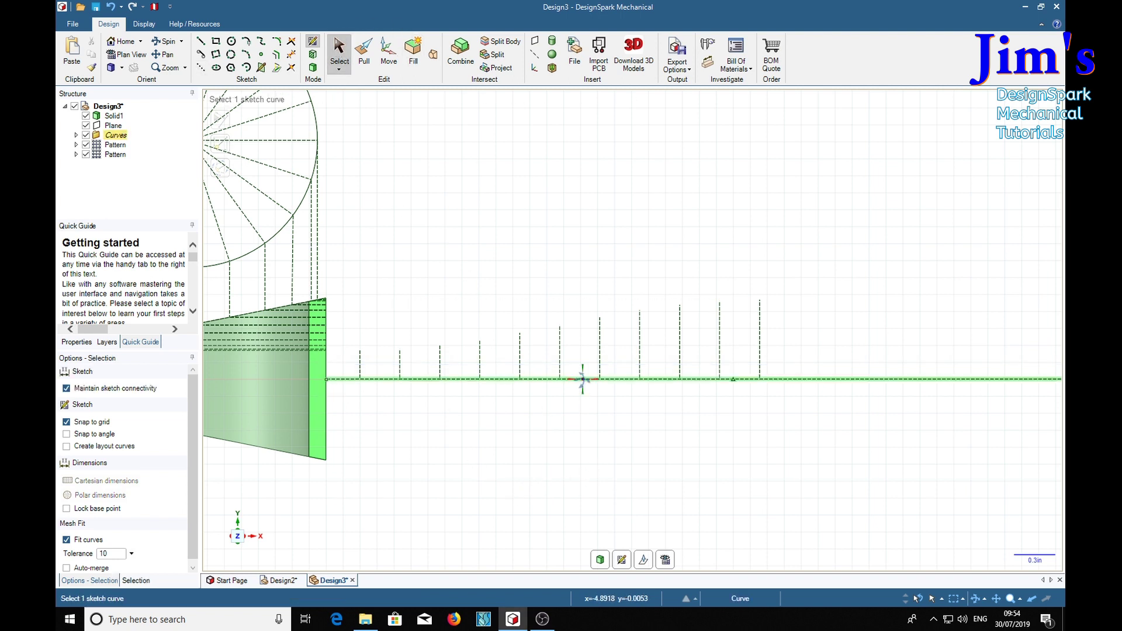
{"action": "right_click", "coordinate": [584, 380]}
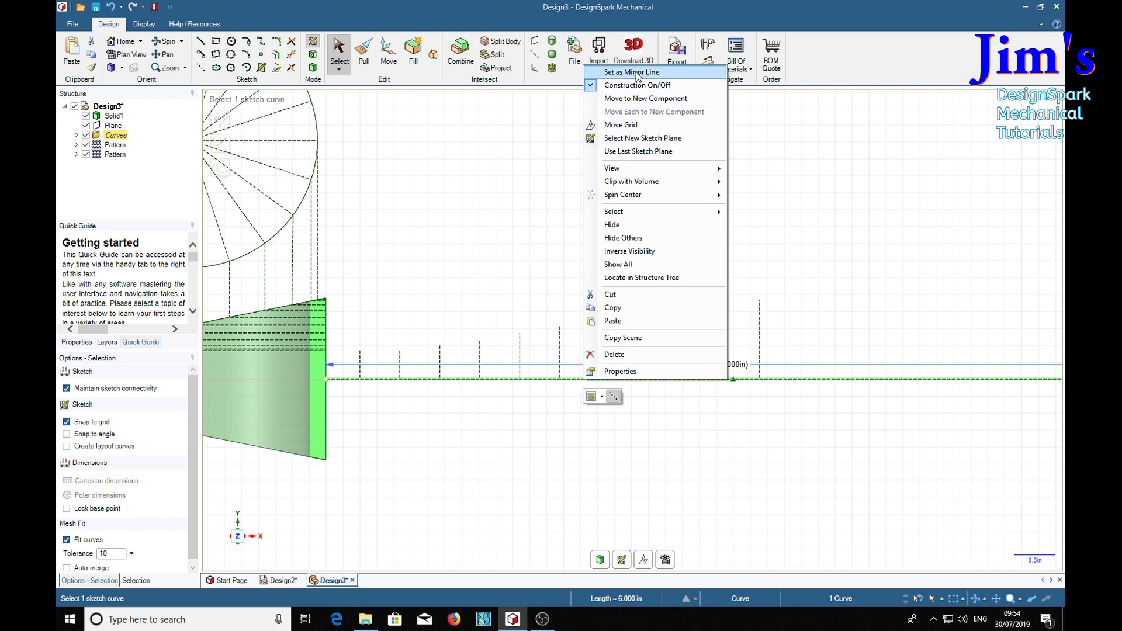
{"action": "left_click", "coordinate": [636, 73]}
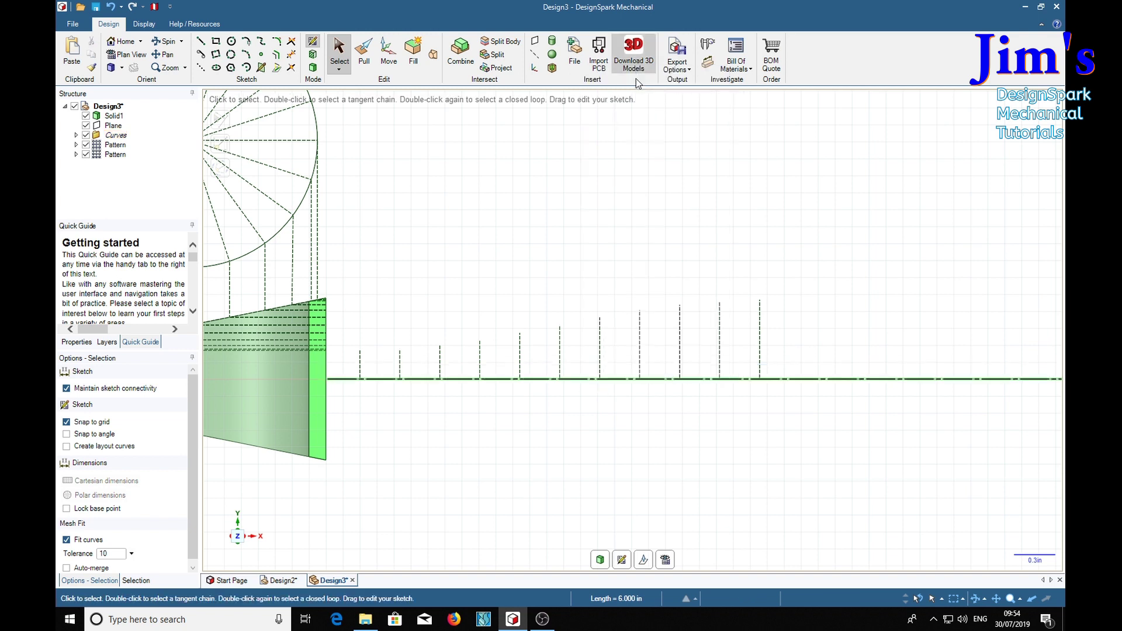
{"action": "right_click", "coordinate": [759, 343]}
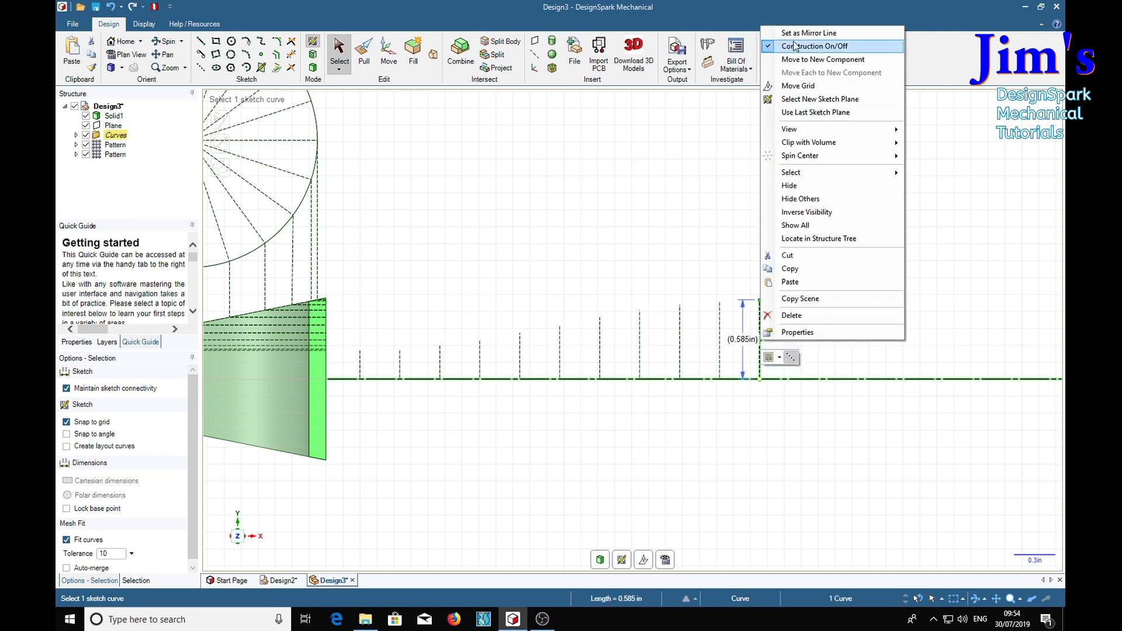
{"action": "left_click", "coordinate": [809, 33]}
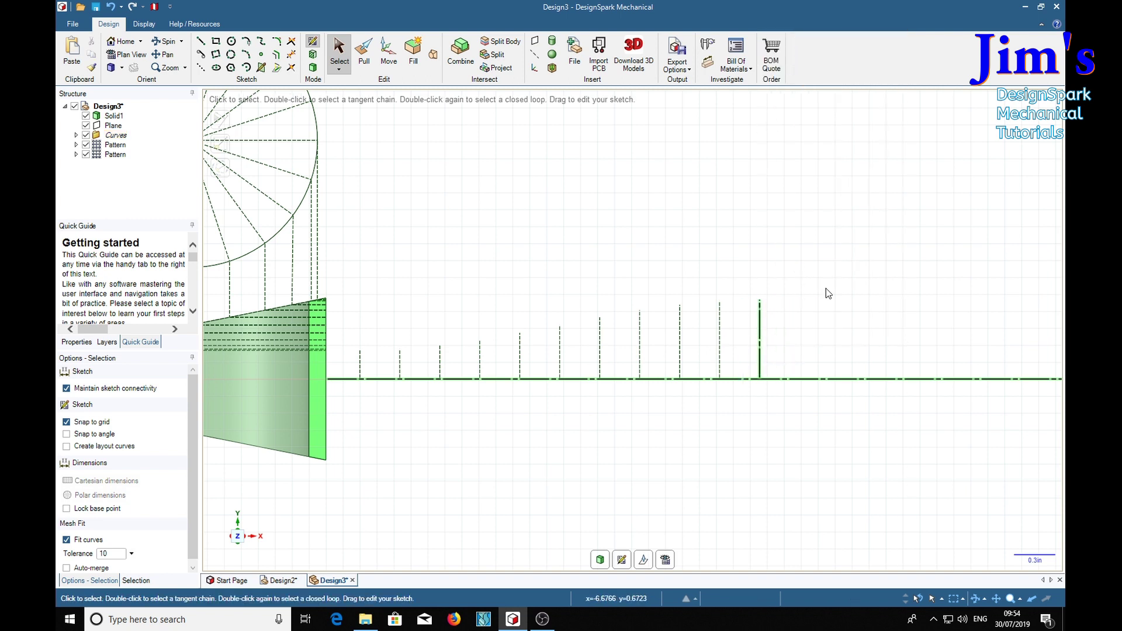
{"action": "middle_click_drag", "start_coordinate": [844, 284], "coordinate": [717, 290], "text": "shift"}
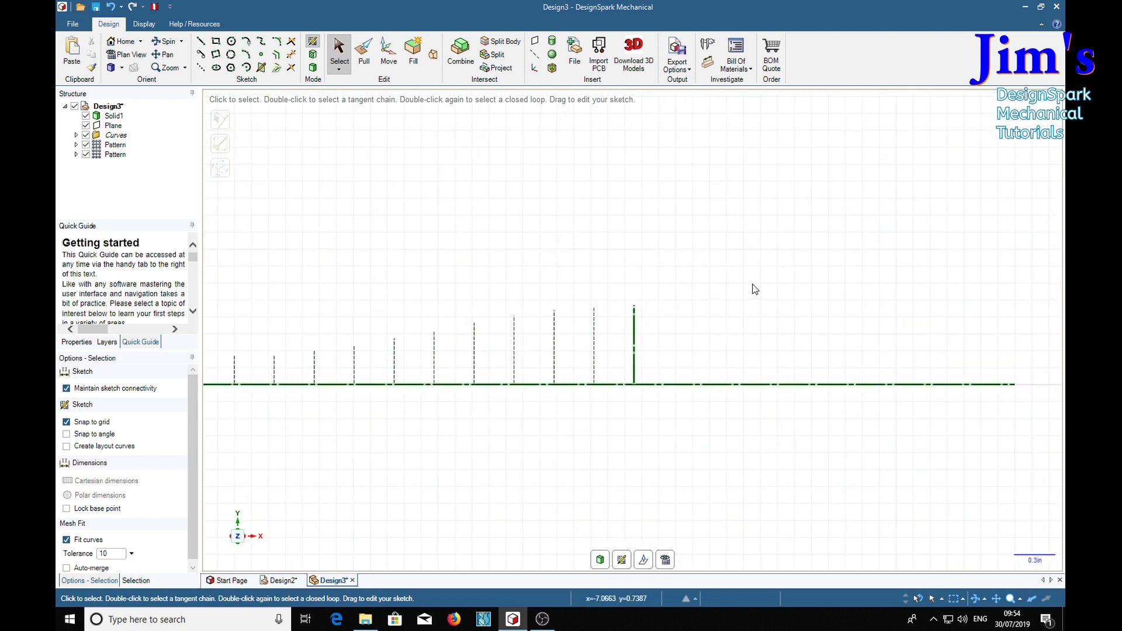
Start a spline with grid snapping off through the tops of the first height lines.
{"action": "left_click", "coordinate": [260, 41]}
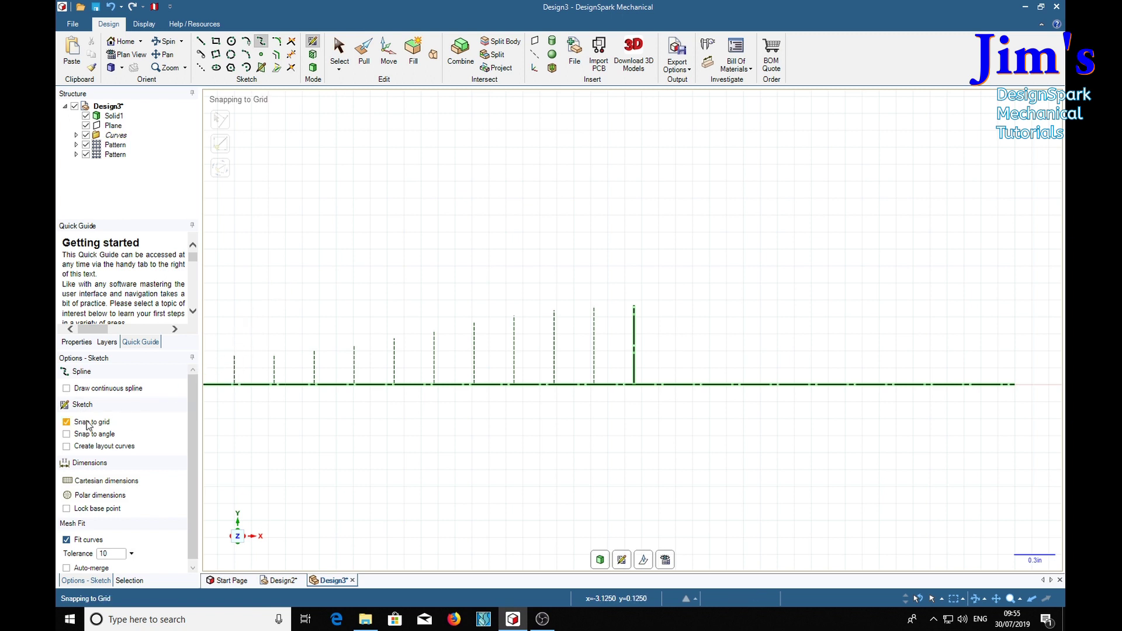
{"action": "left_click", "coordinate": [66, 423]}
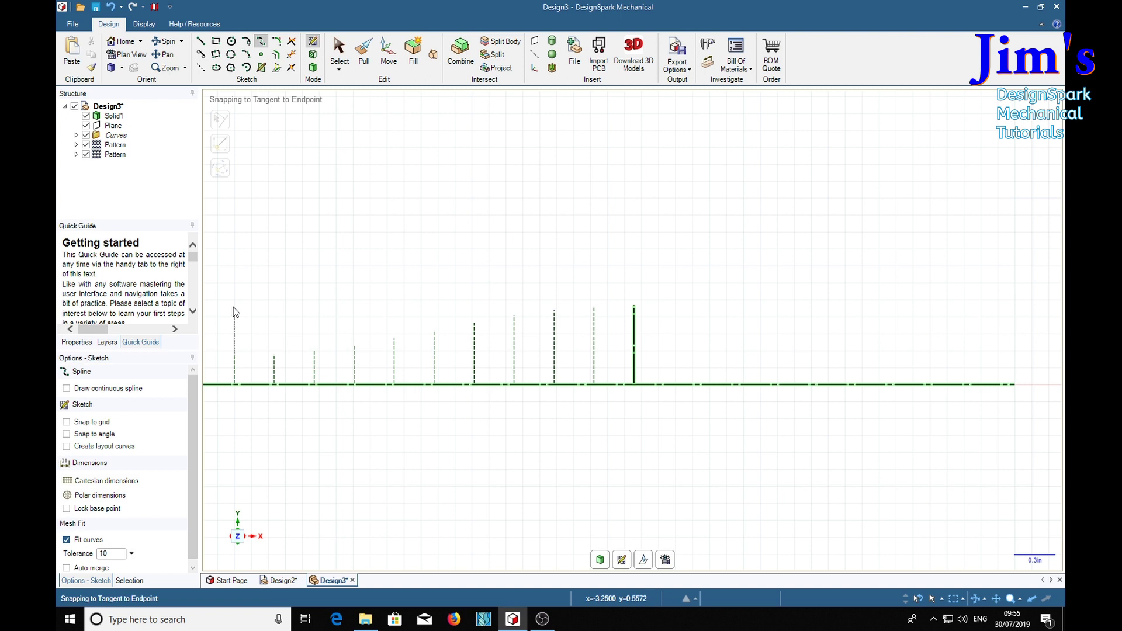
{"action": "left_click", "coordinate": [235, 358]}
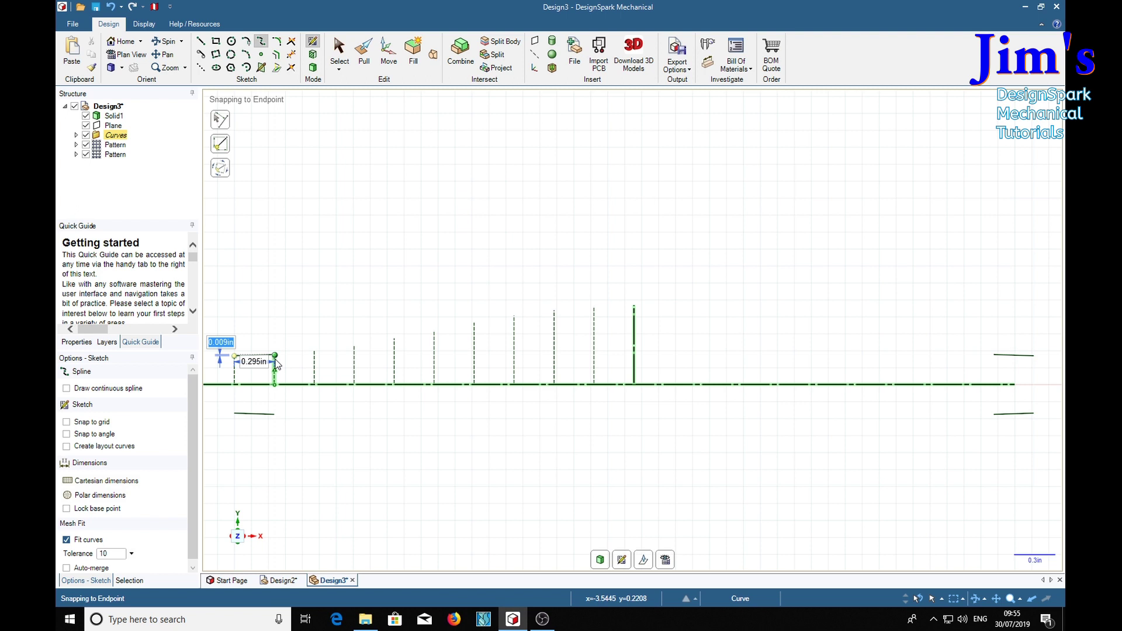
{"action": "left_click", "coordinate": [275, 354]}
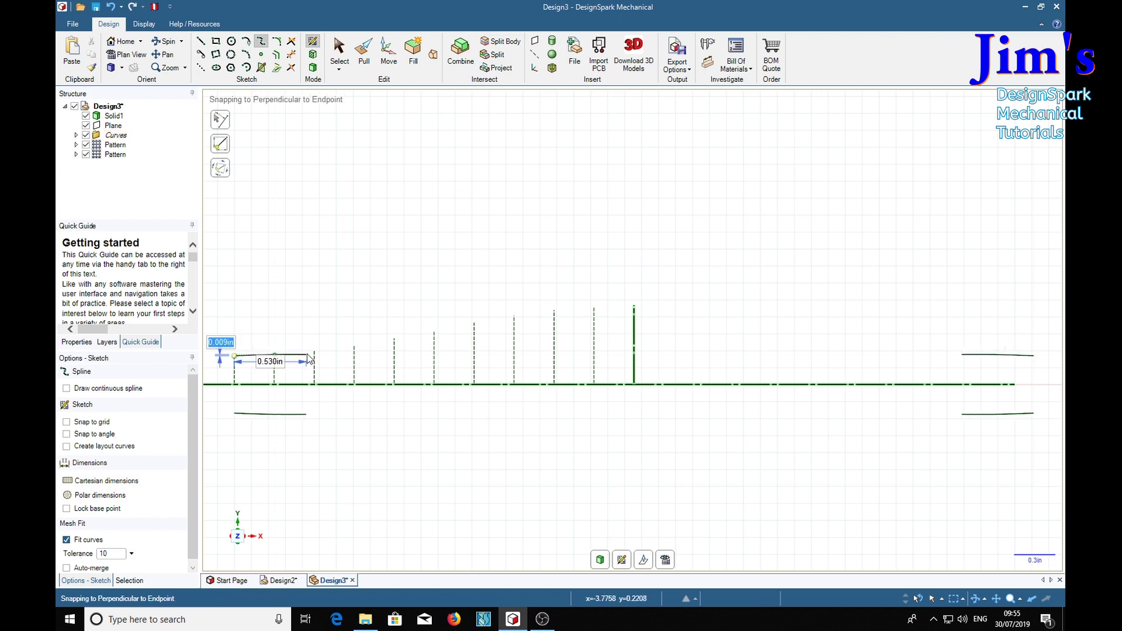
{"action": "left_click", "coordinate": [315, 351]}
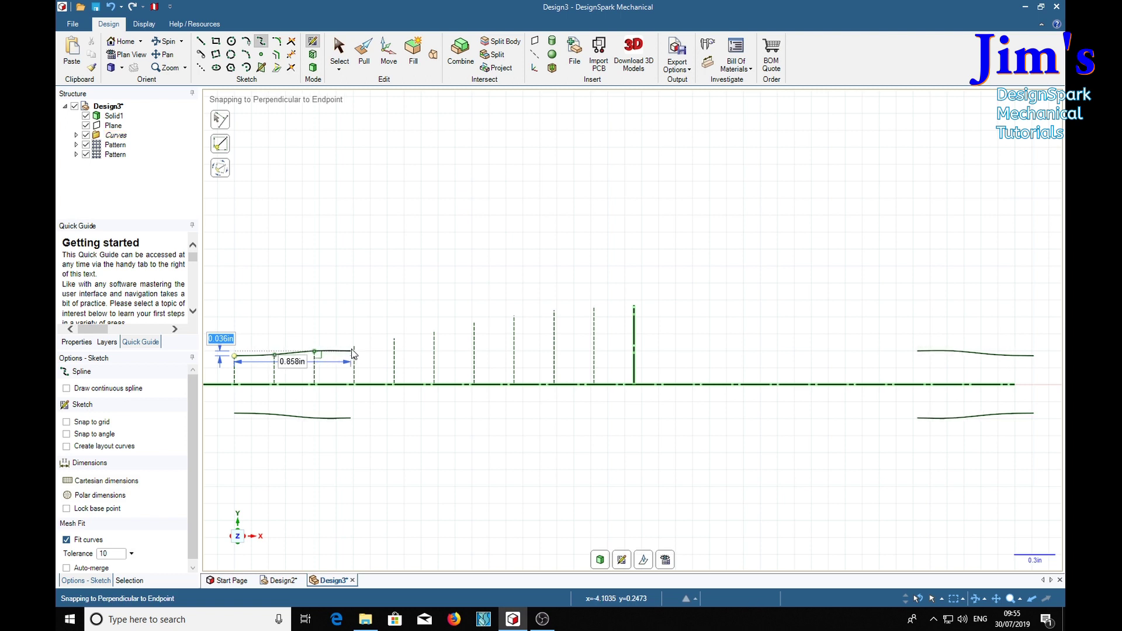
{"action": "left_click", "coordinate": [354, 346]}
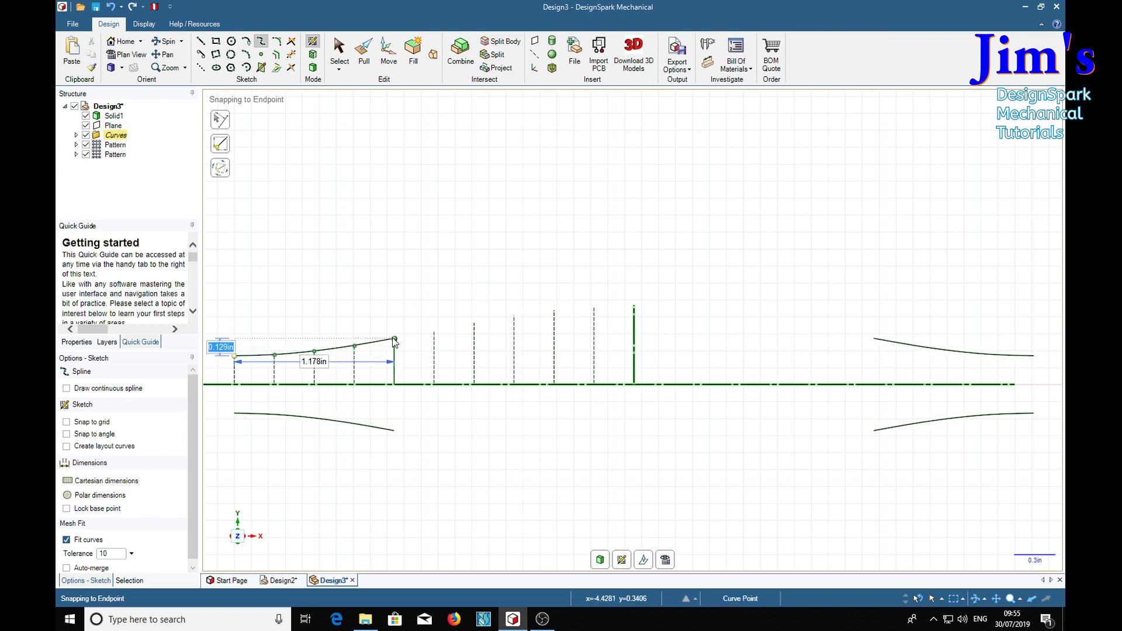
{"action": "left_click", "coordinate": [394, 339]}
Continue the spline through the remaining tops, ending on the central vertical line.
{"action": "left_click", "coordinate": [434, 332]}
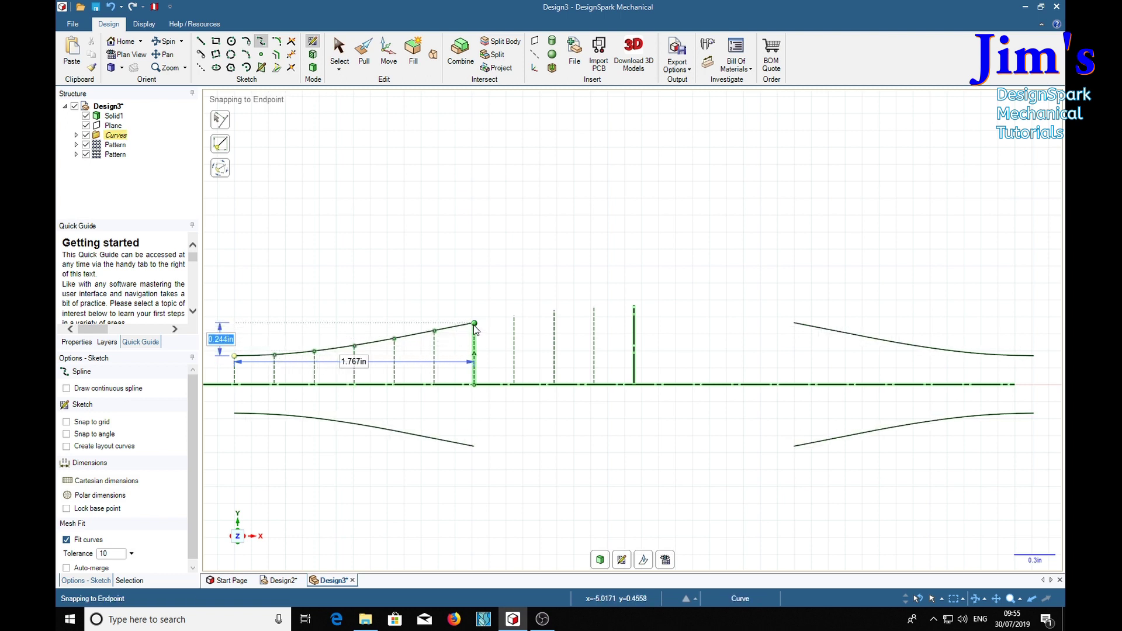
{"action": "left_click", "coordinate": [474, 323]}
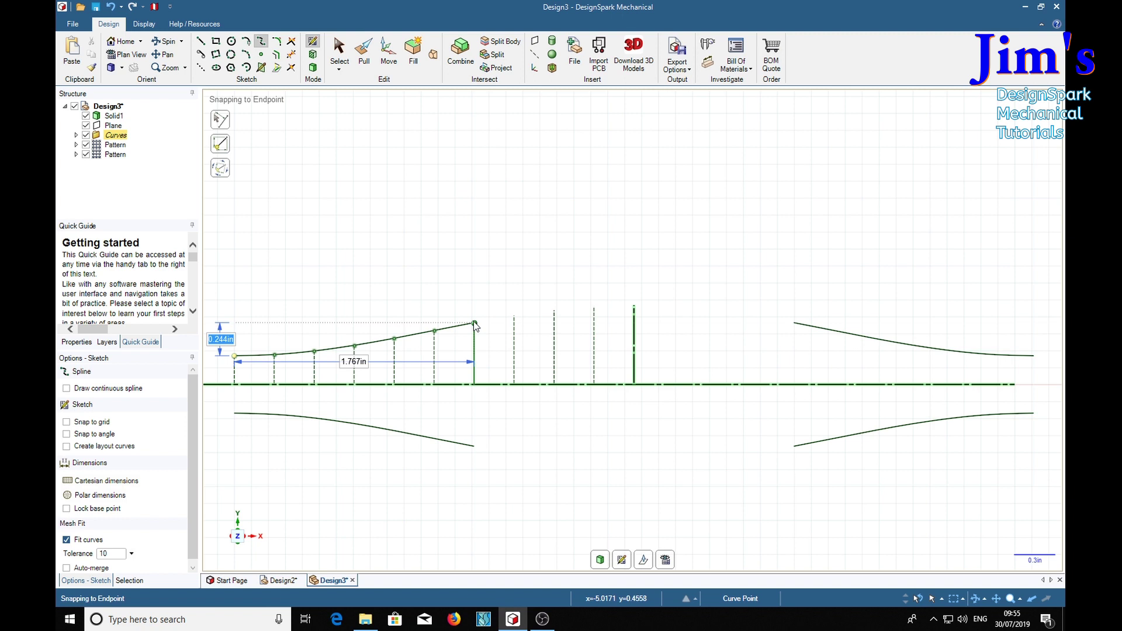
{"action": "left_click", "coordinate": [514, 316]}
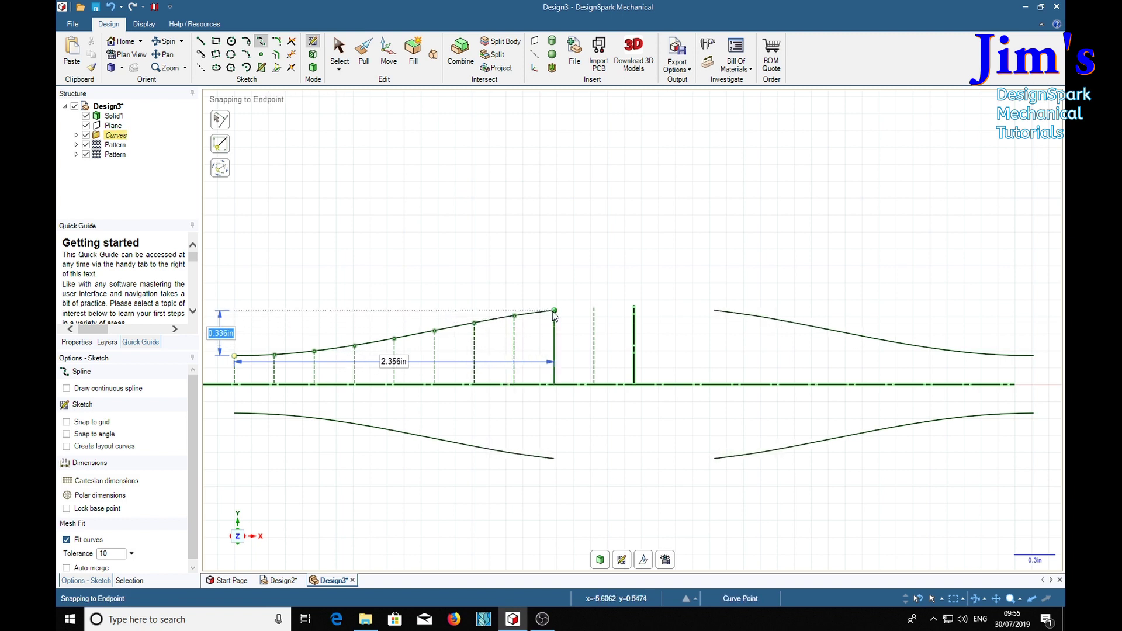
{"action": "left_click", "coordinate": [554, 310]}
{"action": "left_click", "coordinate": [594, 307]}
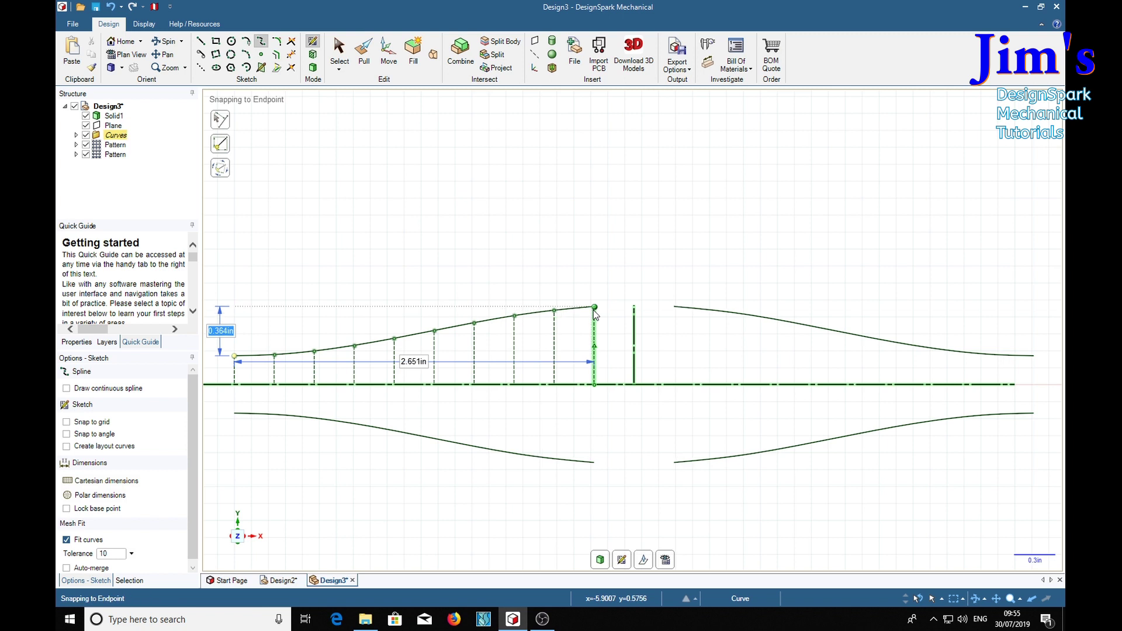
{"action": "left_click", "coordinate": [634, 306]}
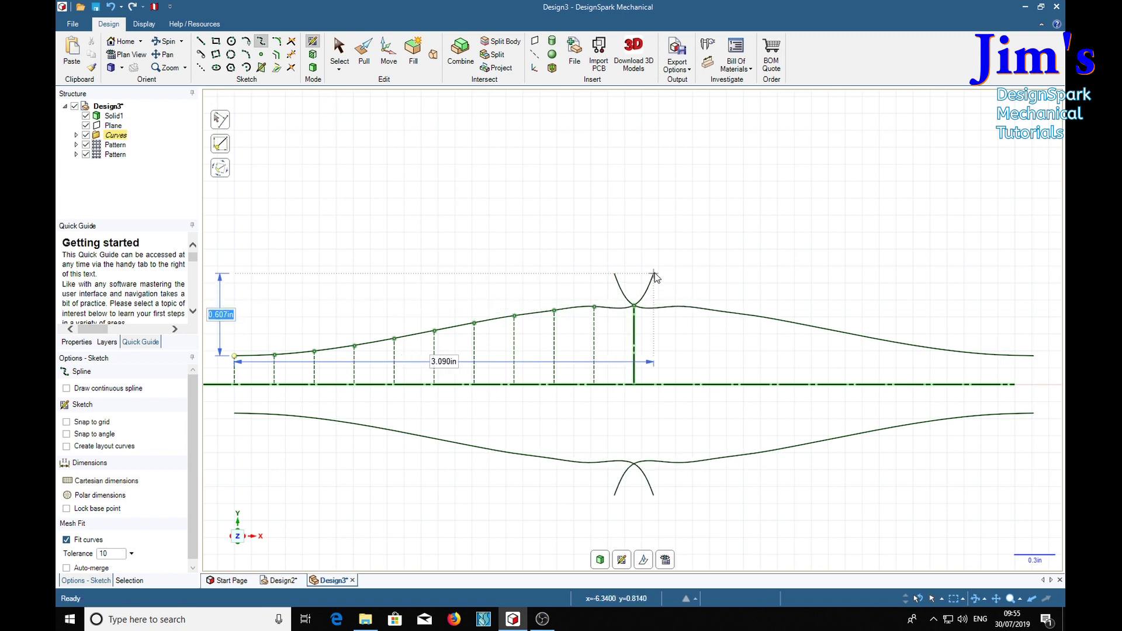
{"action": "key", "text": "Escape"}
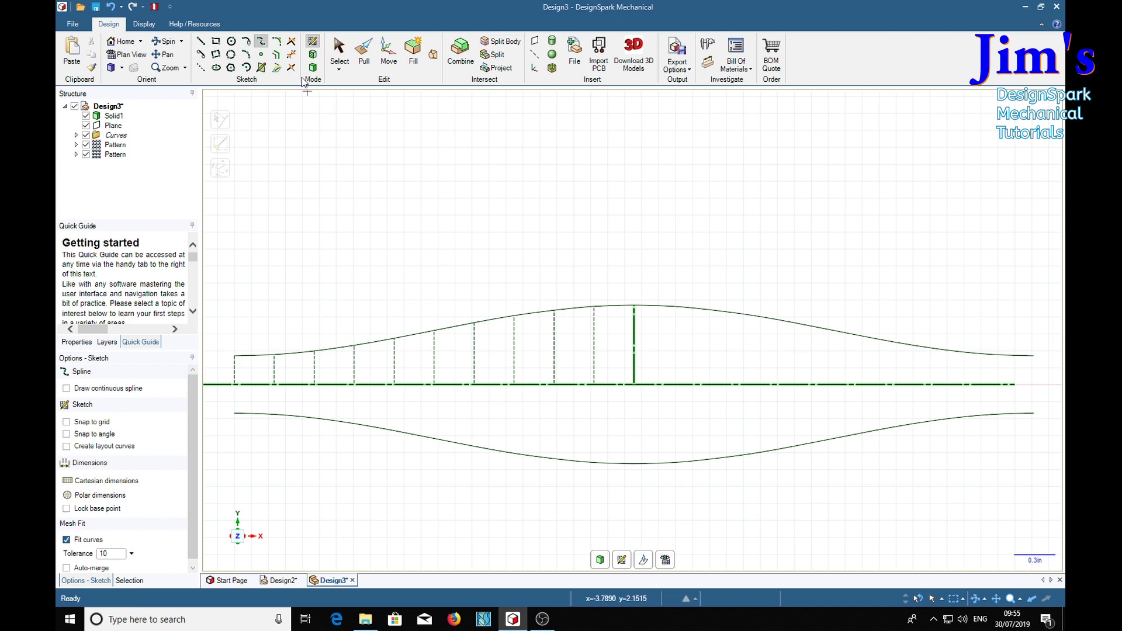
Toggle the central vertical line and right half of the baseline to construction geometry.
{"action": "left_click", "coordinate": [291, 54]}
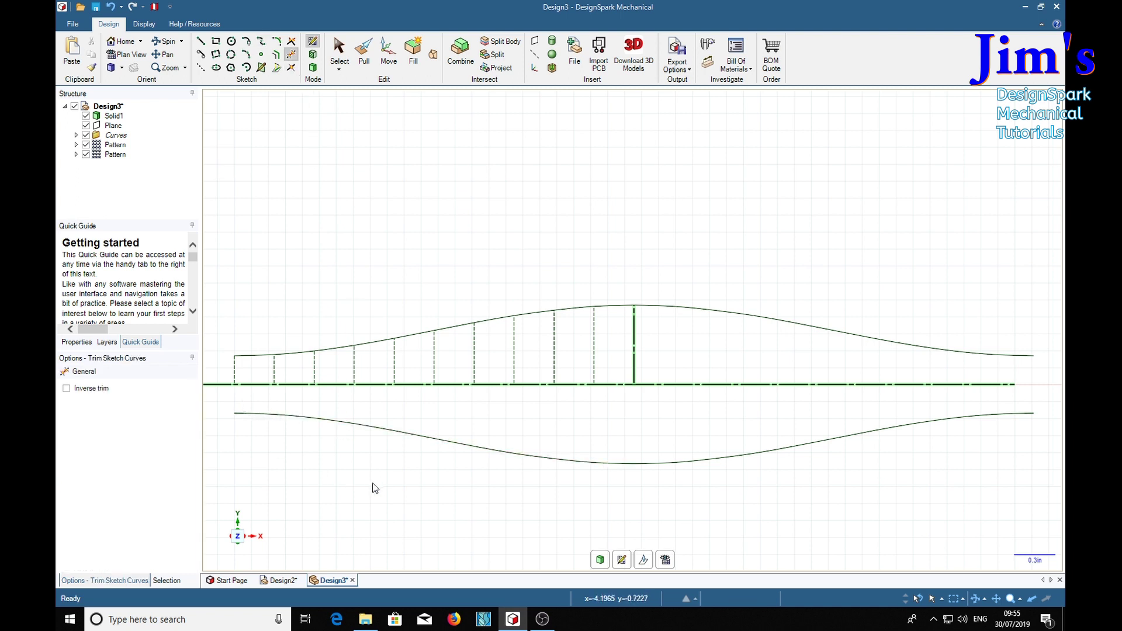
{"action": "right_click", "coordinate": [637, 341]}
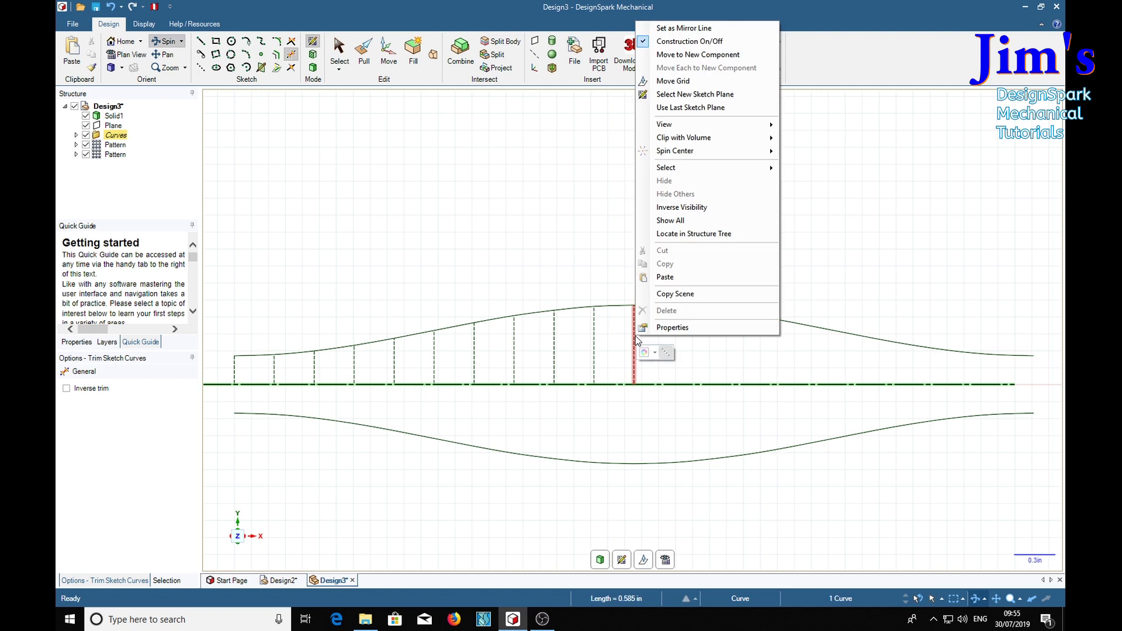
{"action": "left_click", "coordinate": [672, 28]}
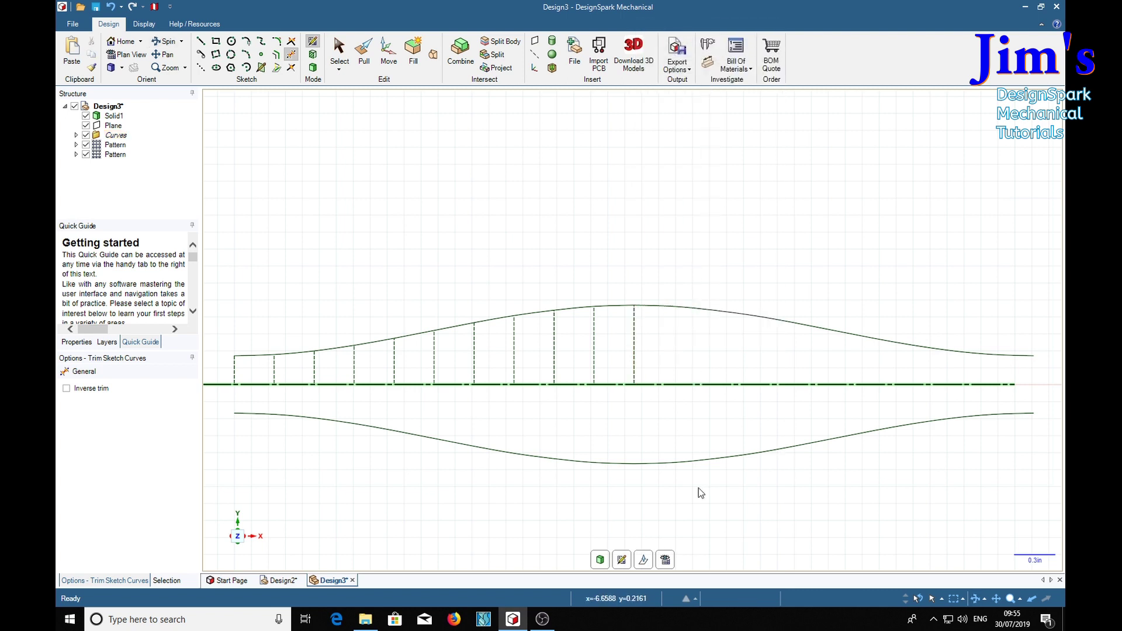
{"action": "right_click", "coordinate": [669, 390]}
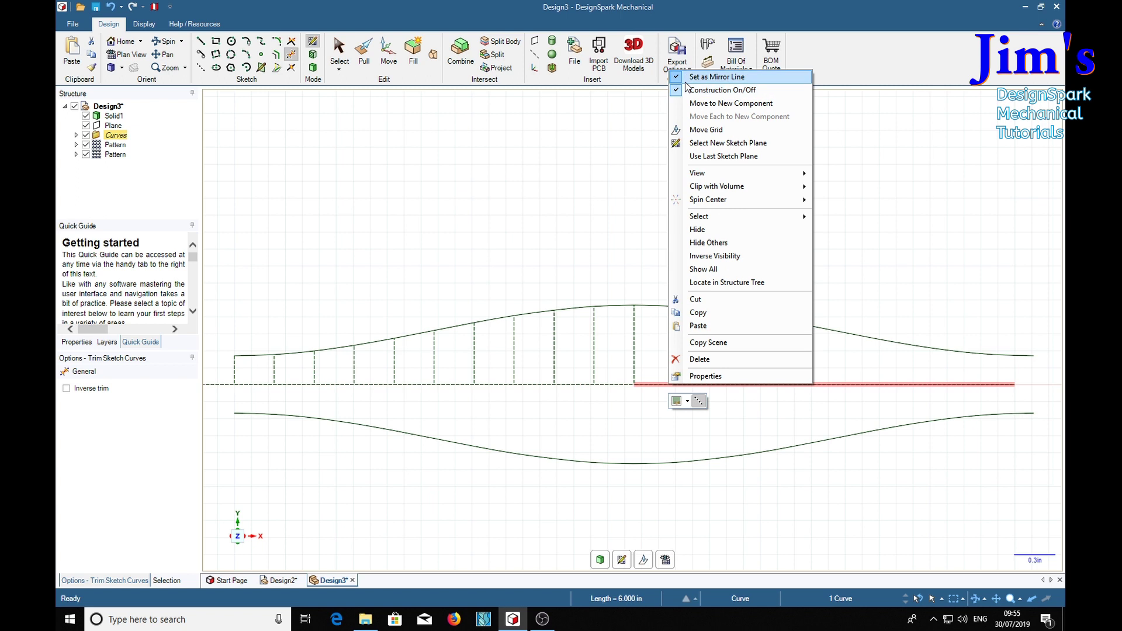
{"action": "left_click", "coordinate": [707, 90]}
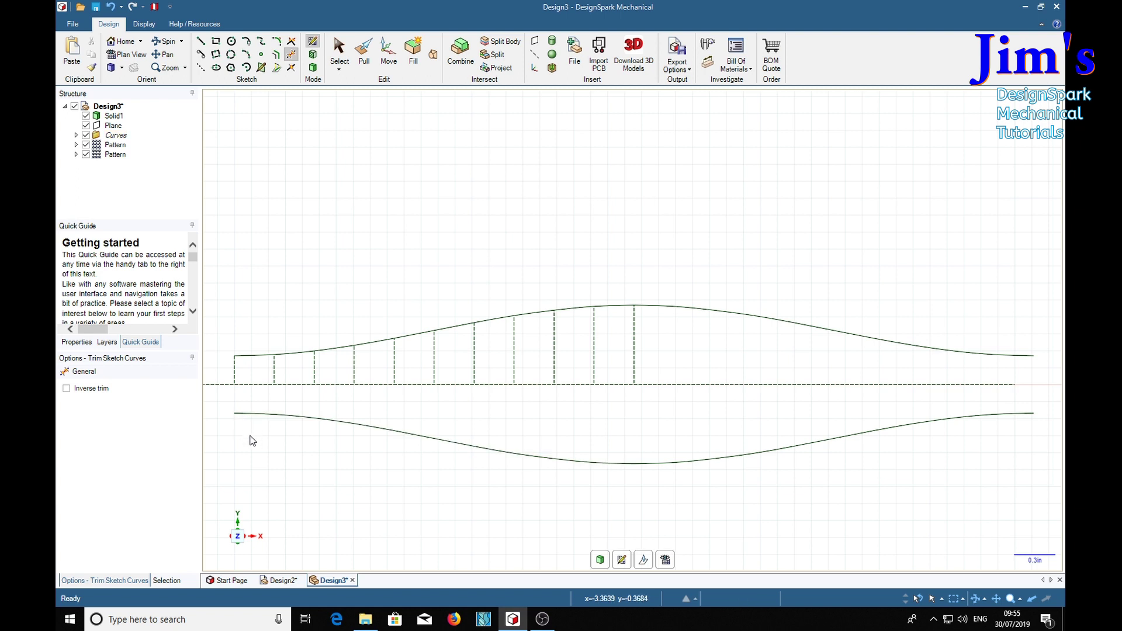
Trim away all eleven vertical guide lines, from the leftmost to the central one.
{"action": "left_click", "coordinate": [234, 375]}
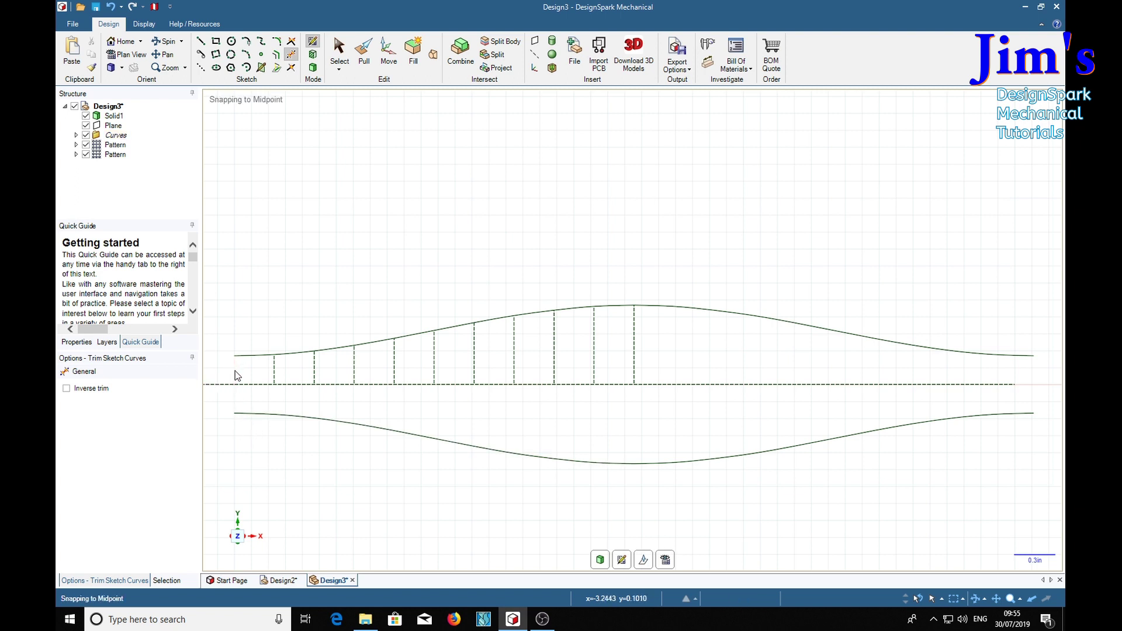
{"action": "left_click", "coordinate": [274, 375]}
{"action": "left_click", "coordinate": [314, 376]}
{"action": "left_click", "coordinate": [354, 364]}
{"action": "left_click", "coordinate": [394, 370]}
{"action": "left_click", "coordinate": [434, 361]}
{"action": "left_click", "coordinate": [473, 367]}
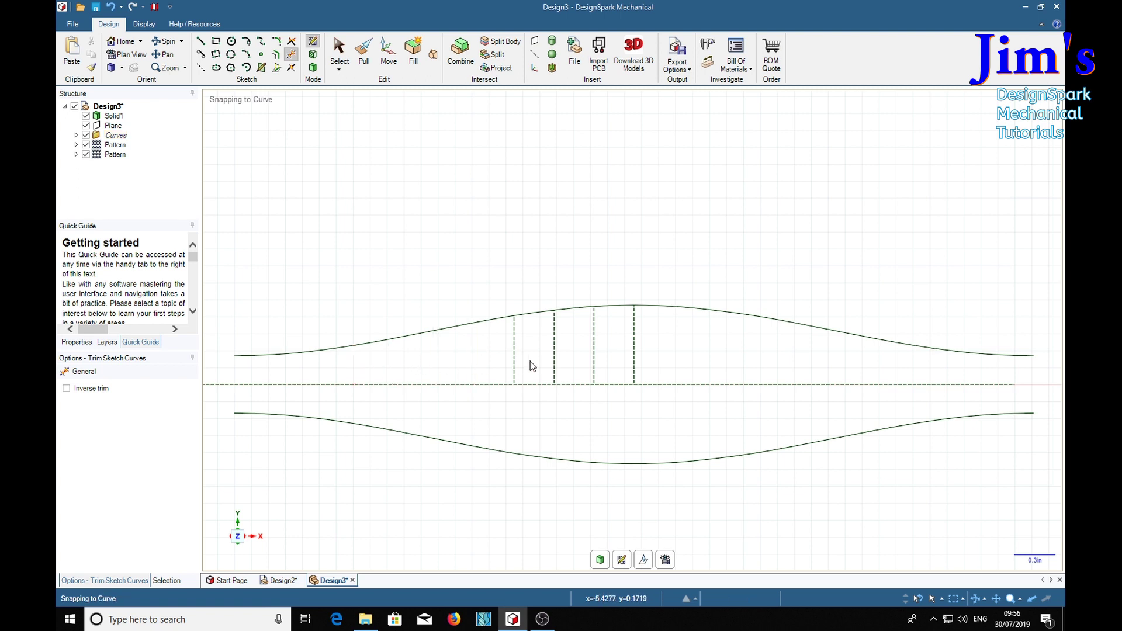
{"action": "left_click", "coordinate": [514, 358]}
{"action": "left_click", "coordinate": [555, 361]}
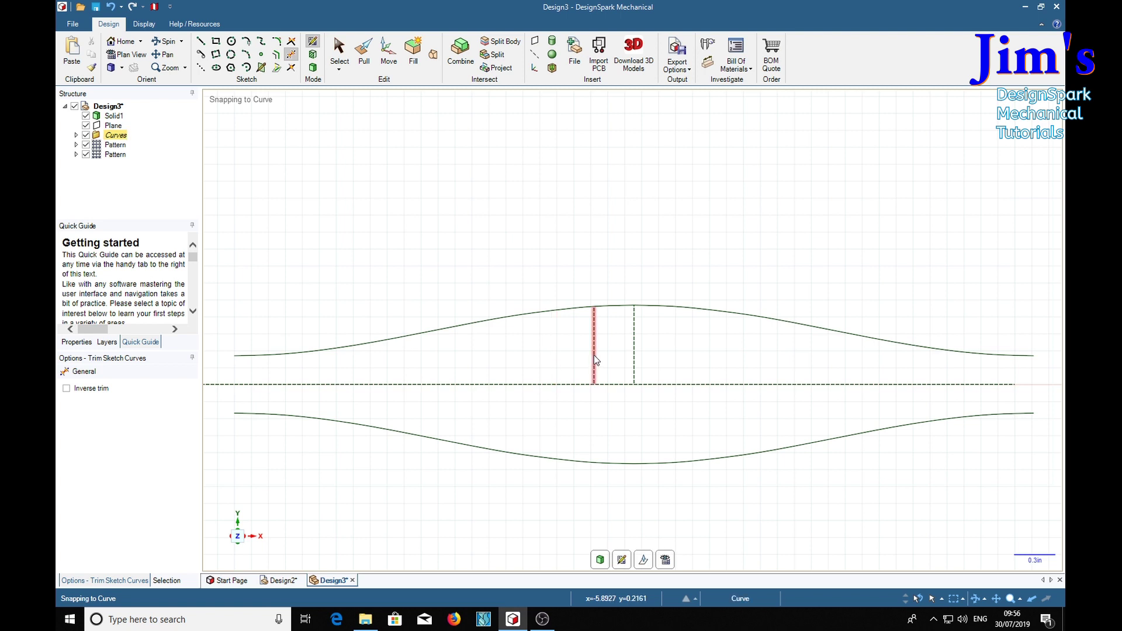
{"action": "left_click", "coordinate": [594, 359]}
{"action": "left_click", "coordinate": [635, 357]}
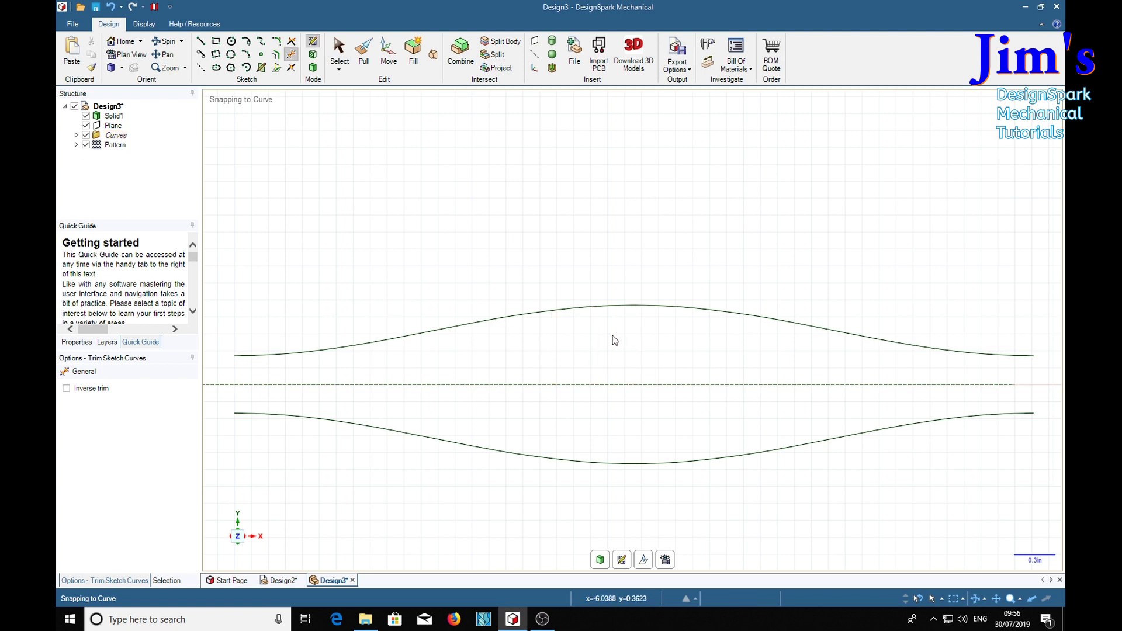
Draw 0.423in vertical lines joining the upper and lower curves at both ends.
{"action": "left_click", "coordinate": [201, 41]}
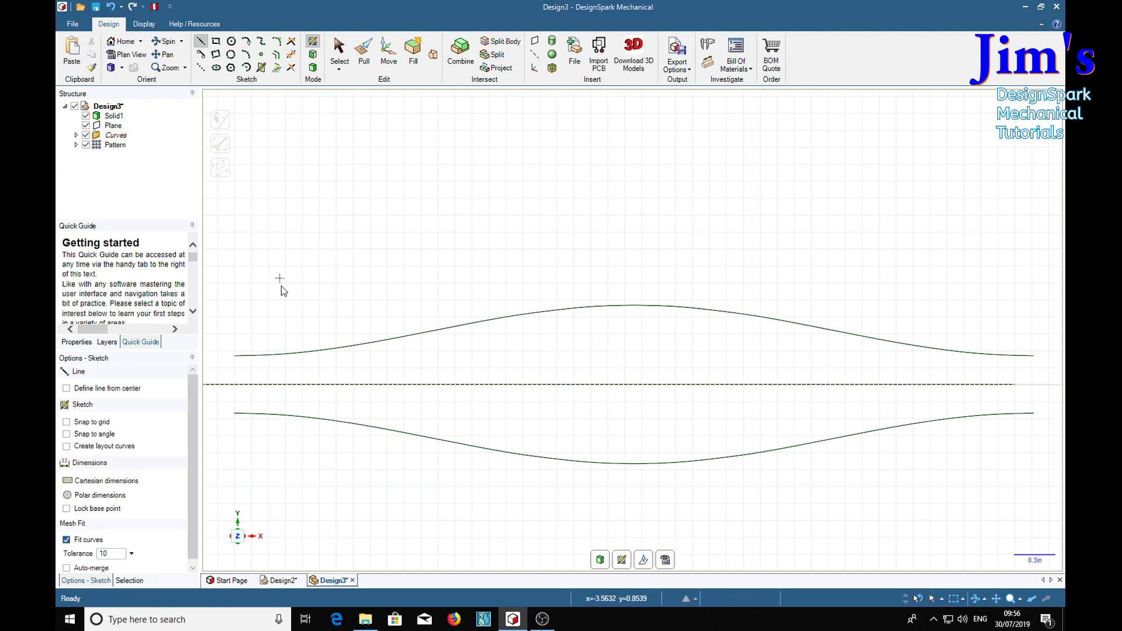
{"action": "left_click", "coordinate": [234, 357]}
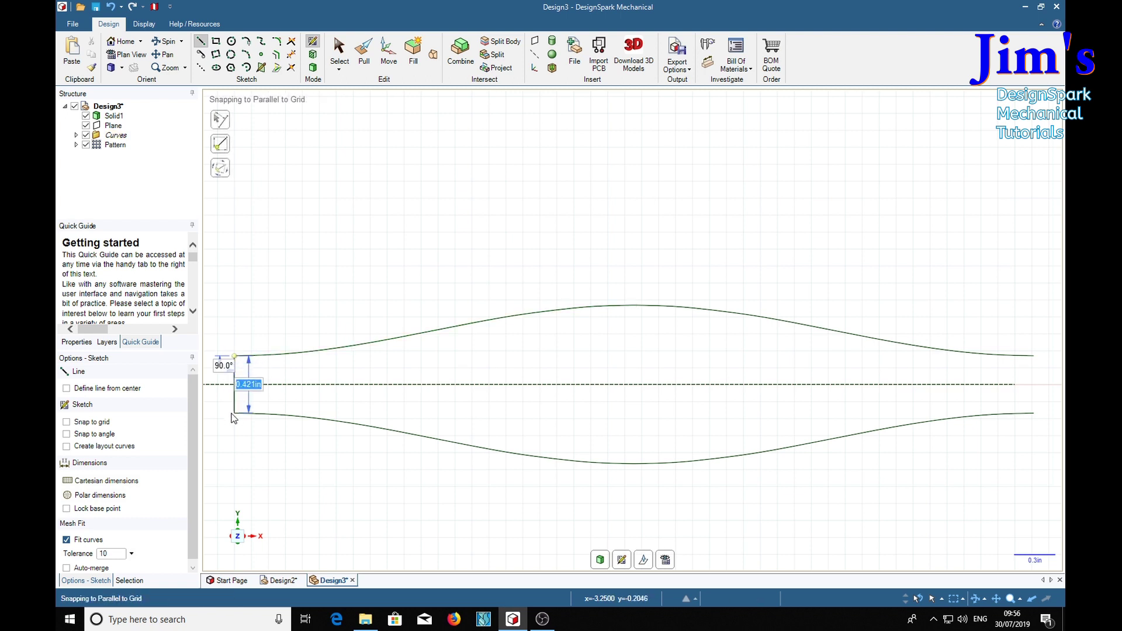
{"action": "left_click", "coordinate": [235, 413]}
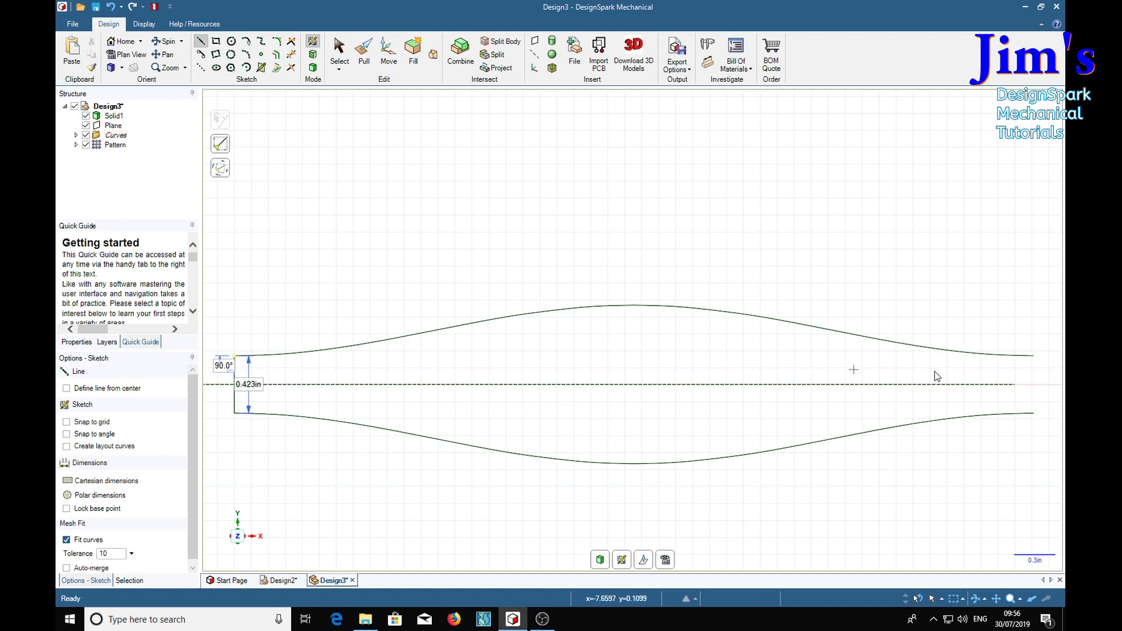
{"action": "left_click", "coordinate": [1034, 356]}
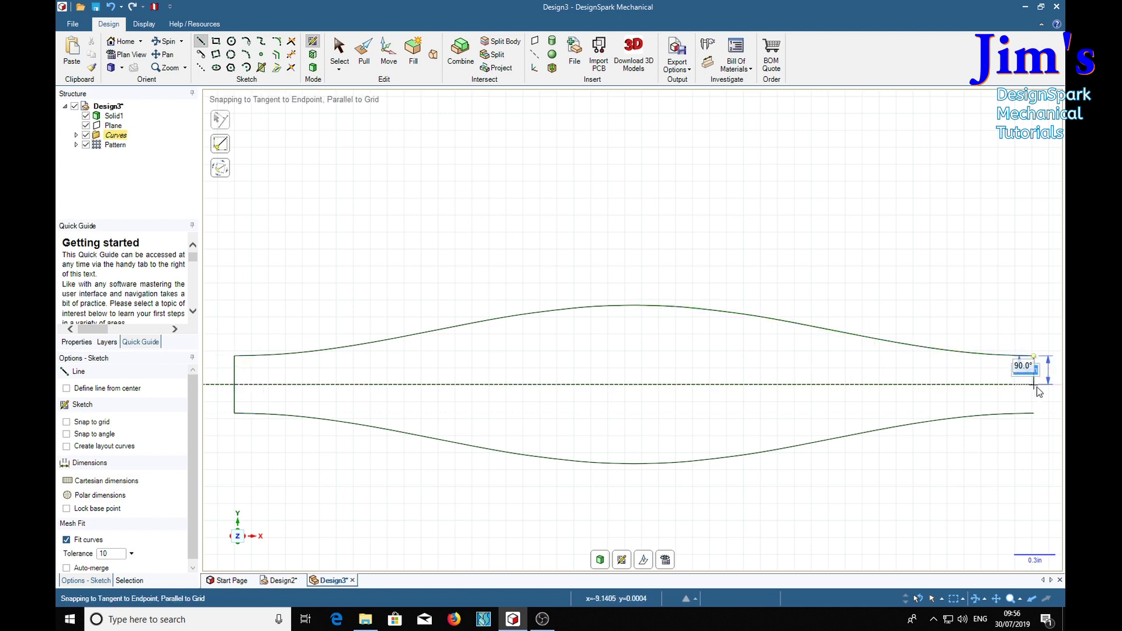
{"action": "left_click", "coordinate": [1034, 413]}
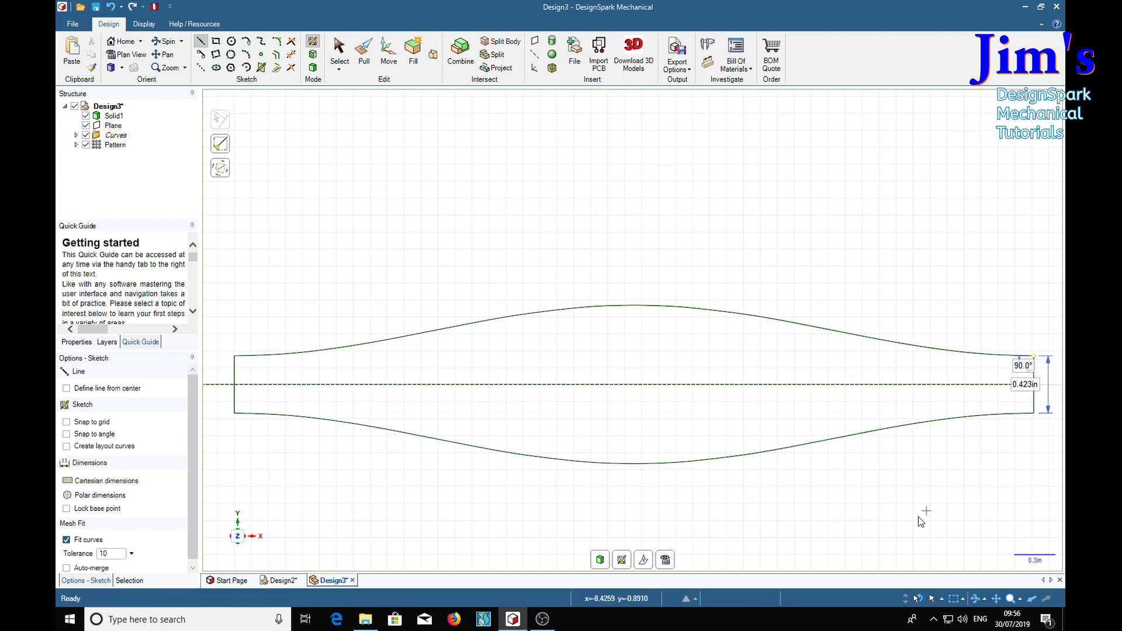
{"action": "scroll", "coordinate": [571, 454], "scroll_direction": "down", "scroll_amount": 4}
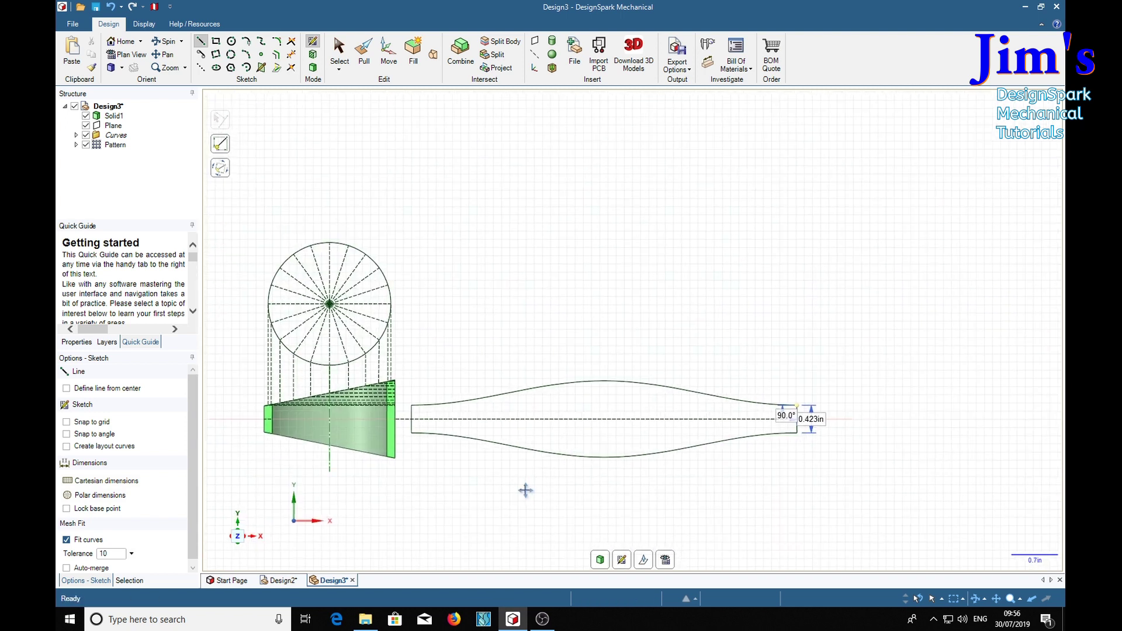
Delete the circle and its construction lines from the sketch.
{"action": "mouse_move", "coordinate": [526, 489]}
{"action": "middle_mouse_down", "text": "shift"}
{"action": "mouse_move", "coordinate": [571, 438]}
{"action": "mouse_move", "coordinate": [576, 408]}
{"action": "middle_mouse_up", "text": "shift"}
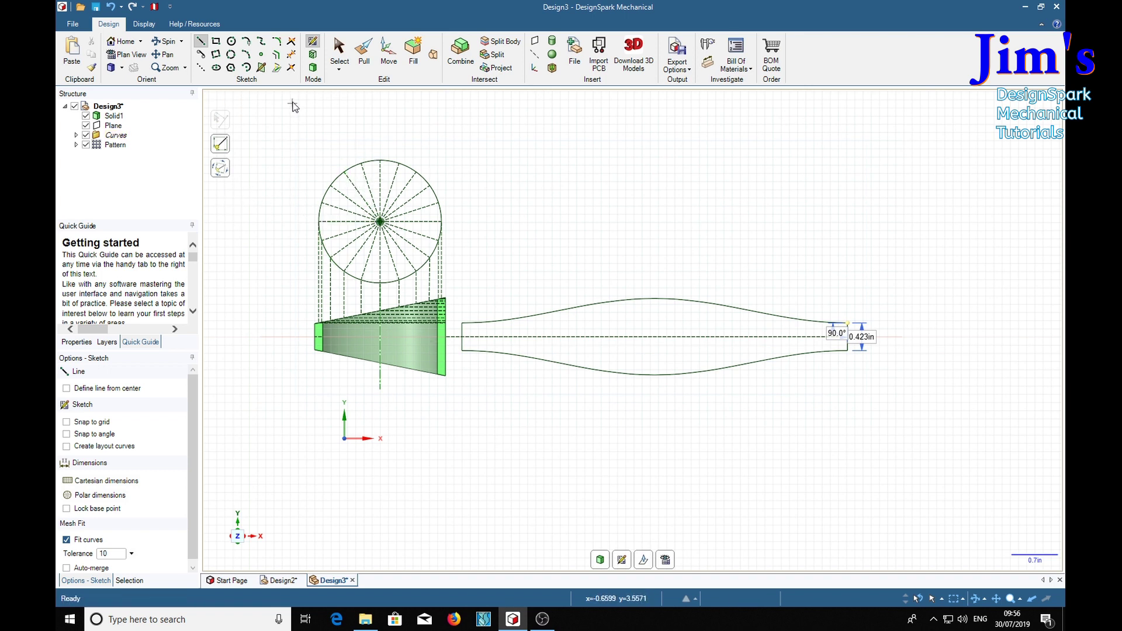
{"action": "left_click", "coordinate": [339, 51]}
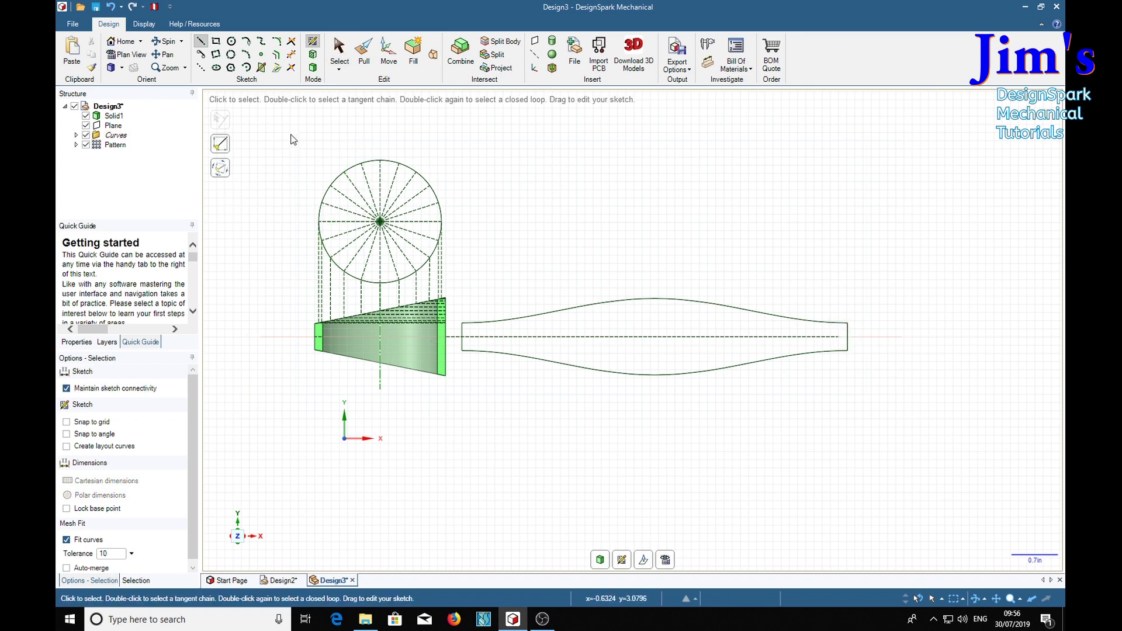
{"action": "mouse_move", "coordinate": [291, 135]}
{"action": "left_mouse_down"}
{"action": "mouse_move", "coordinate": [338, 362]}
{"action": "mouse_move", "coordinate": [409, 407]}
{"action": "mouse_move", "coordinate": [450, 413]}
{"action": "left_mouse_up"}
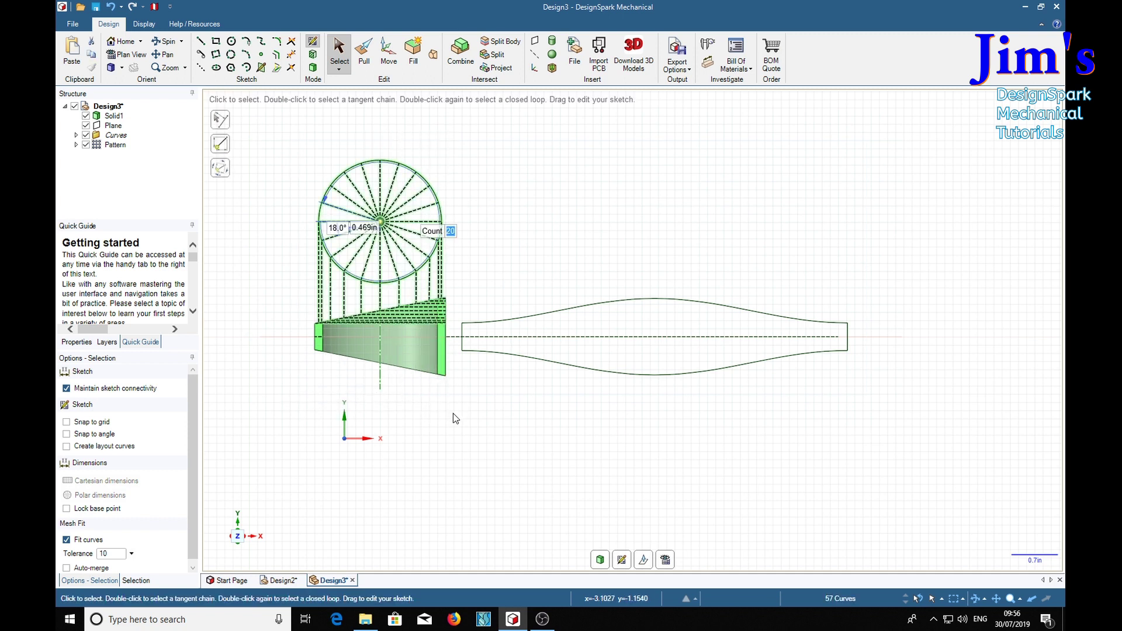
{"action": "key", "text": "Delete"}
Exit the sketch to make the outline a surface and delete the cone Solid1.
{"action": "key", "text": "d"}
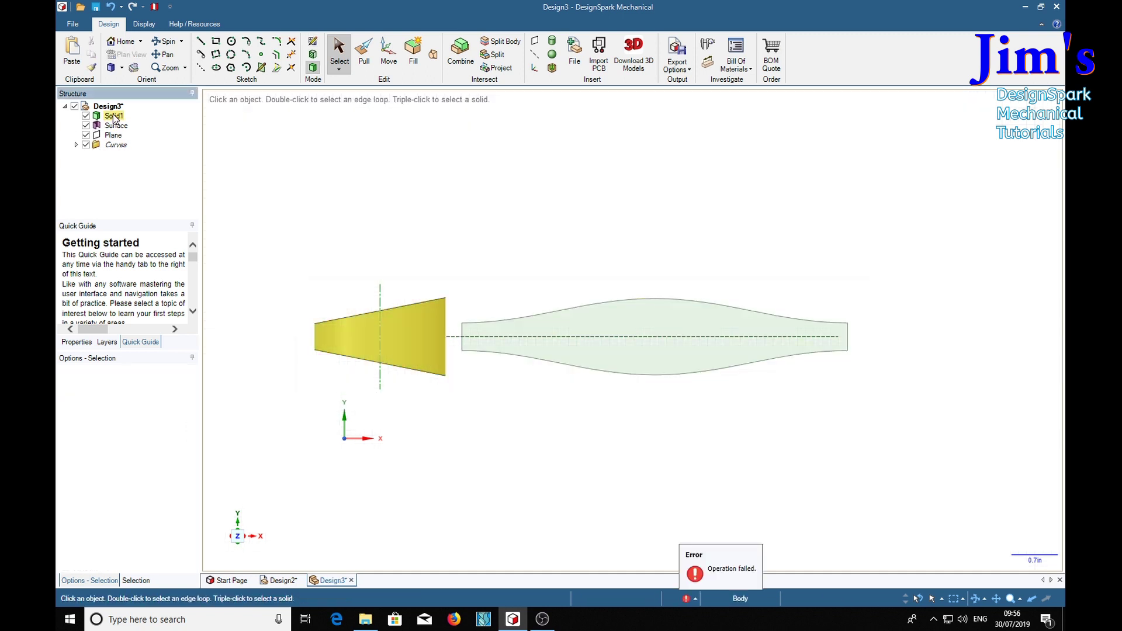
{"action": "left_click", "coordinate": [113, 116]}
{"action": "key", "text": "Delete"}
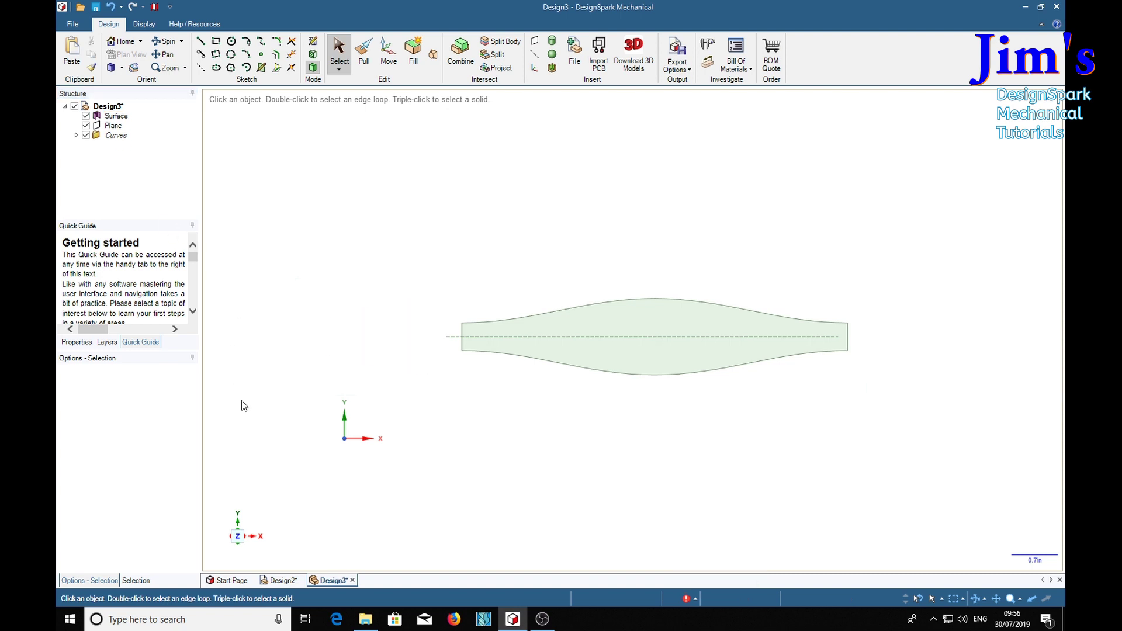
Pull the flat outline surface to a .1875 thickness and return to the front view.
{"action": "left_click", "coordinate": [364, 52]}
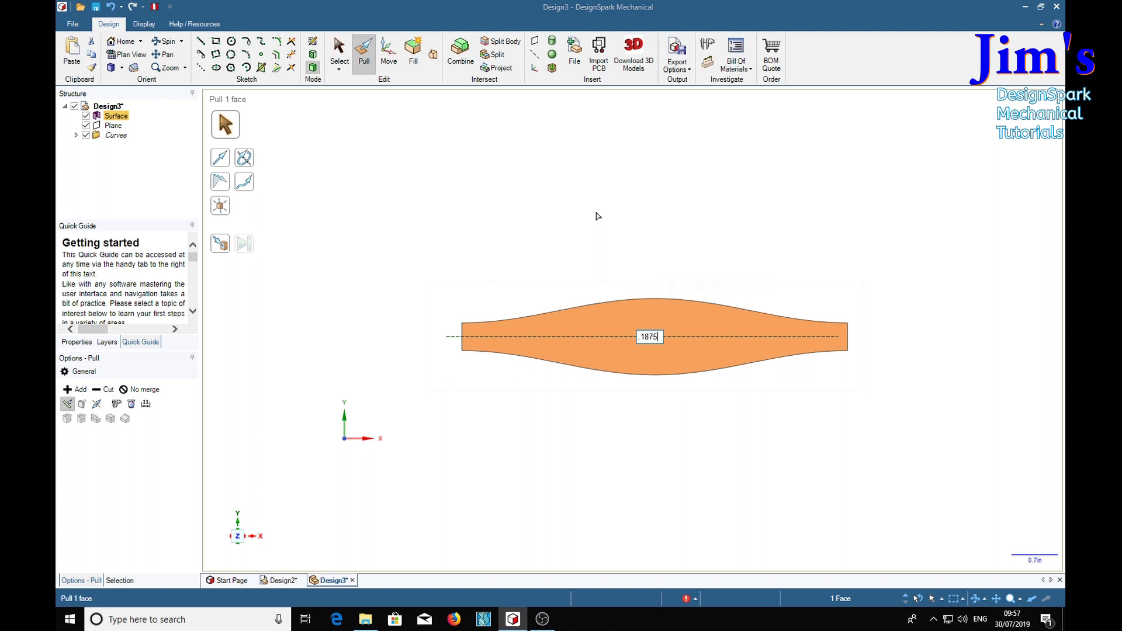
{"action": "key", "text": "Escape"}
{"action": "left_click_drag", "start_coordinate": [655, 339], "coordinate": [795, 473]}
{"action": "mouse_move", "coordinate": [854, 456]}
{"action": "middle_mouse_down"}
{"action": "mouse_move", "coordinate": [814, 496]}
{"action": "mouse_move", "coordinate": [749, 499]}
{"action": "mouse_move", "coordinate": [709, 481]}
{"action": "mouse_move", "coordinate": [770, 494]}
{"action": "mouse_move", "coordinate": [836, 444]}
{"action": "mouse_move", "coordinate": [857, 363]}
{"action": "mouse_move", "coordinate": [889, 358]}
{"action": "mouse_move", "coordinate": [846, 496]}
{"action": "mouse_move", "coordinate": [929, 453]}
{"action": "mouse_move", "coordinate": [869, 454]}
{"action": "middle_mouse_up"}
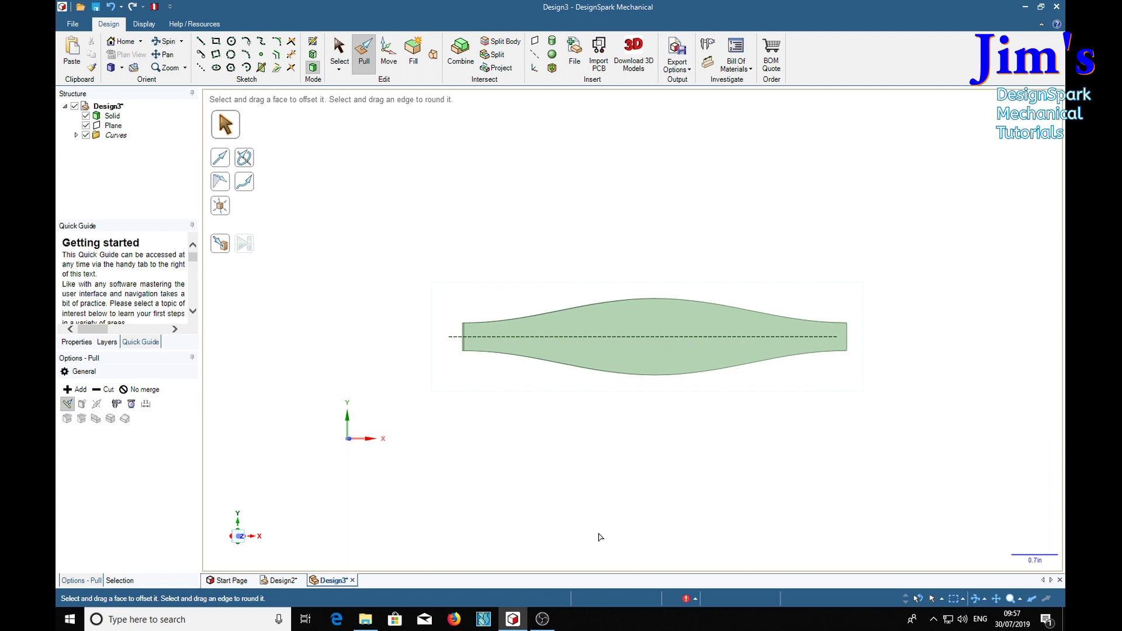
{"action": "left_click", "coordinate": [240, 541]}
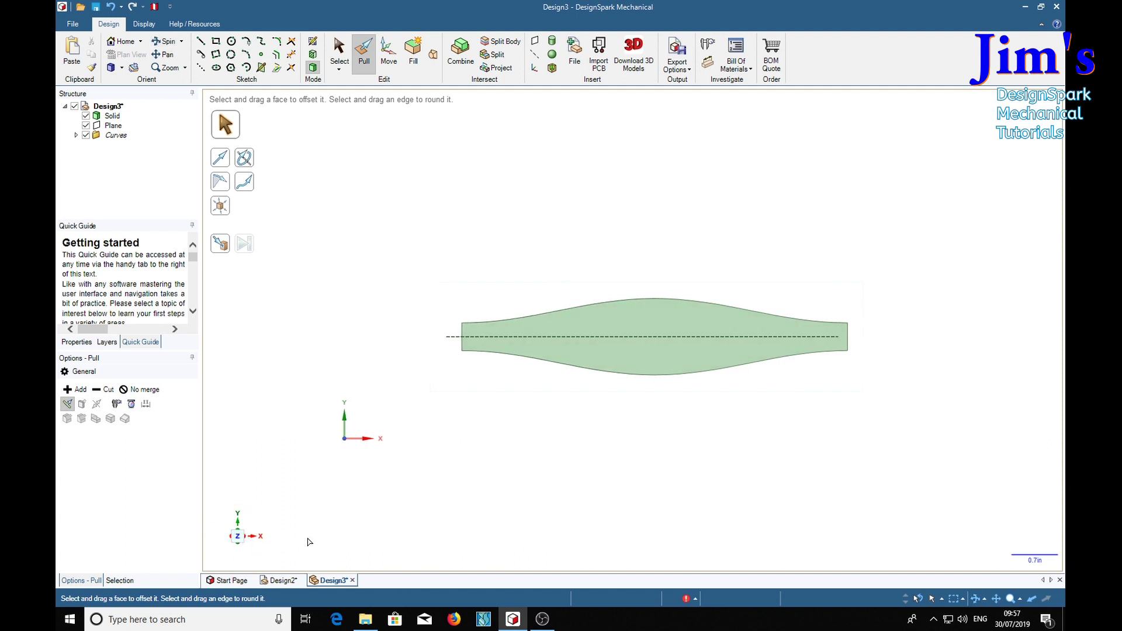
Open the File menu to reach printing for the flat pipe template.
{"action": "left_click", "coordinate": [72, 24]}
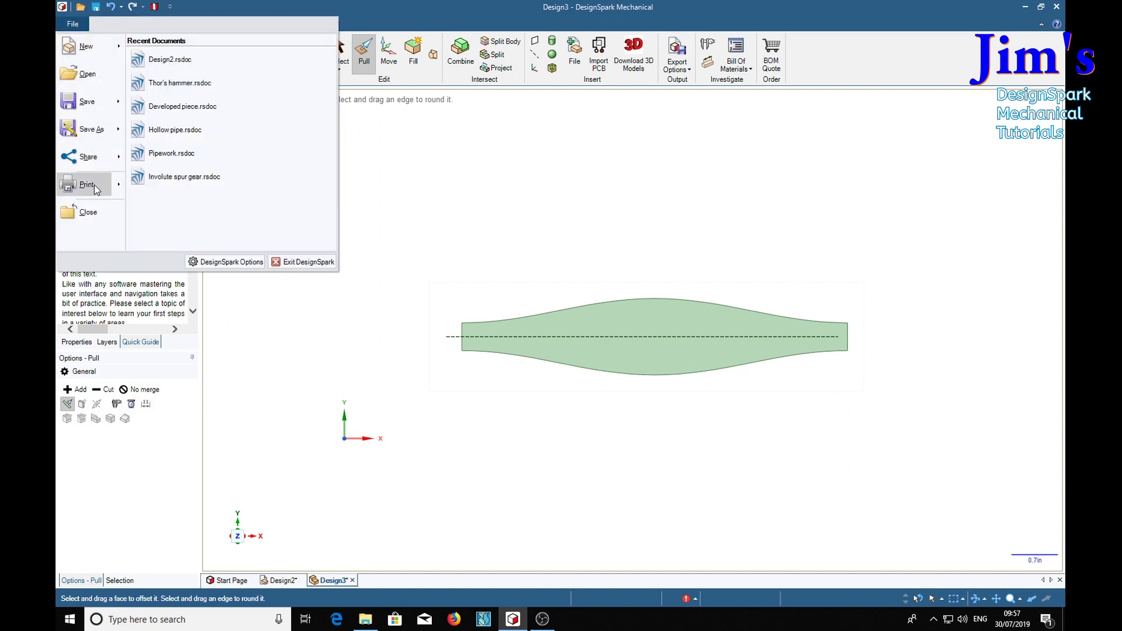